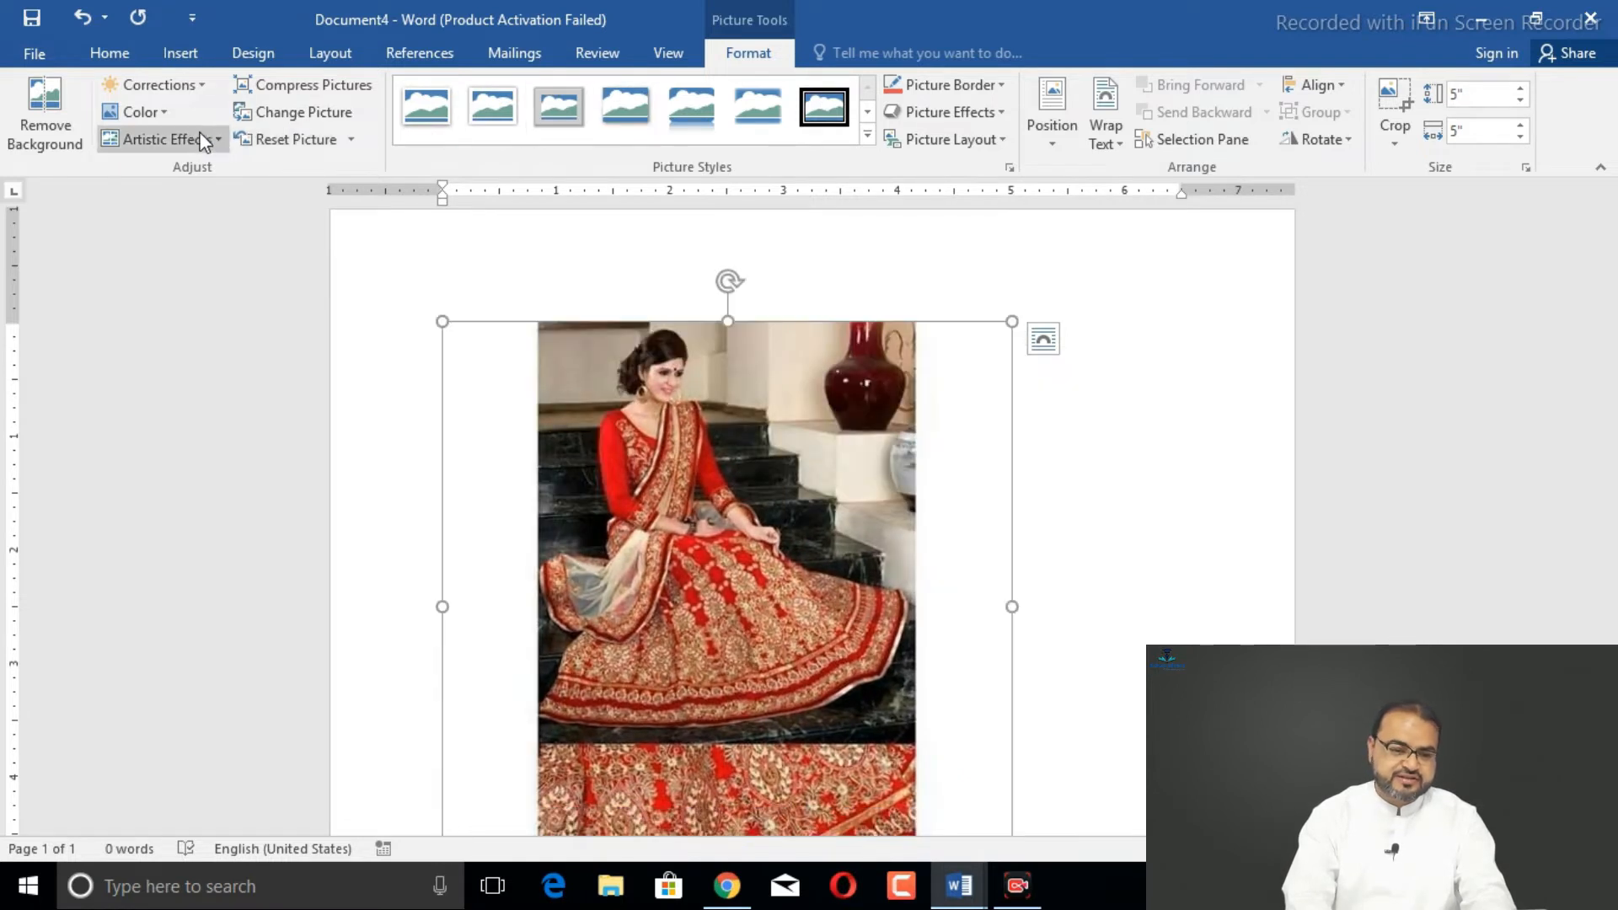
Remove the picture's background, keeping the area from its upper edge down to the bottom of the main photo, and keep the changes
{"action": "left_click", "coordinate": [58, 106]}
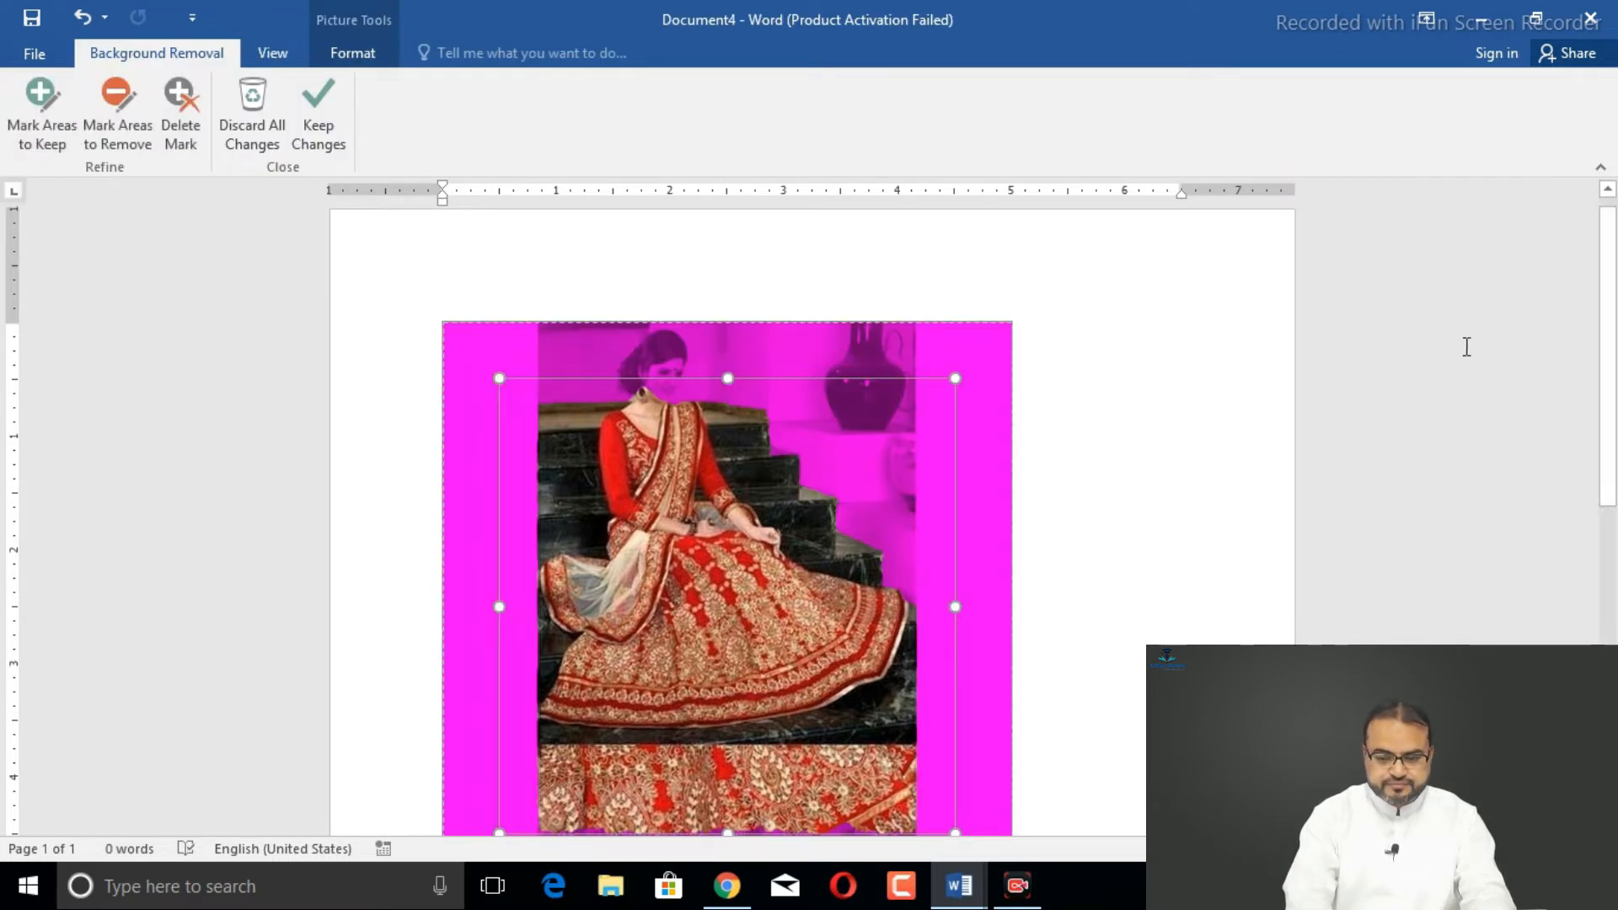
{"action": "left_click_drag", "start_coordinate": [1614, 336], "coordinate": [1616, 371]}
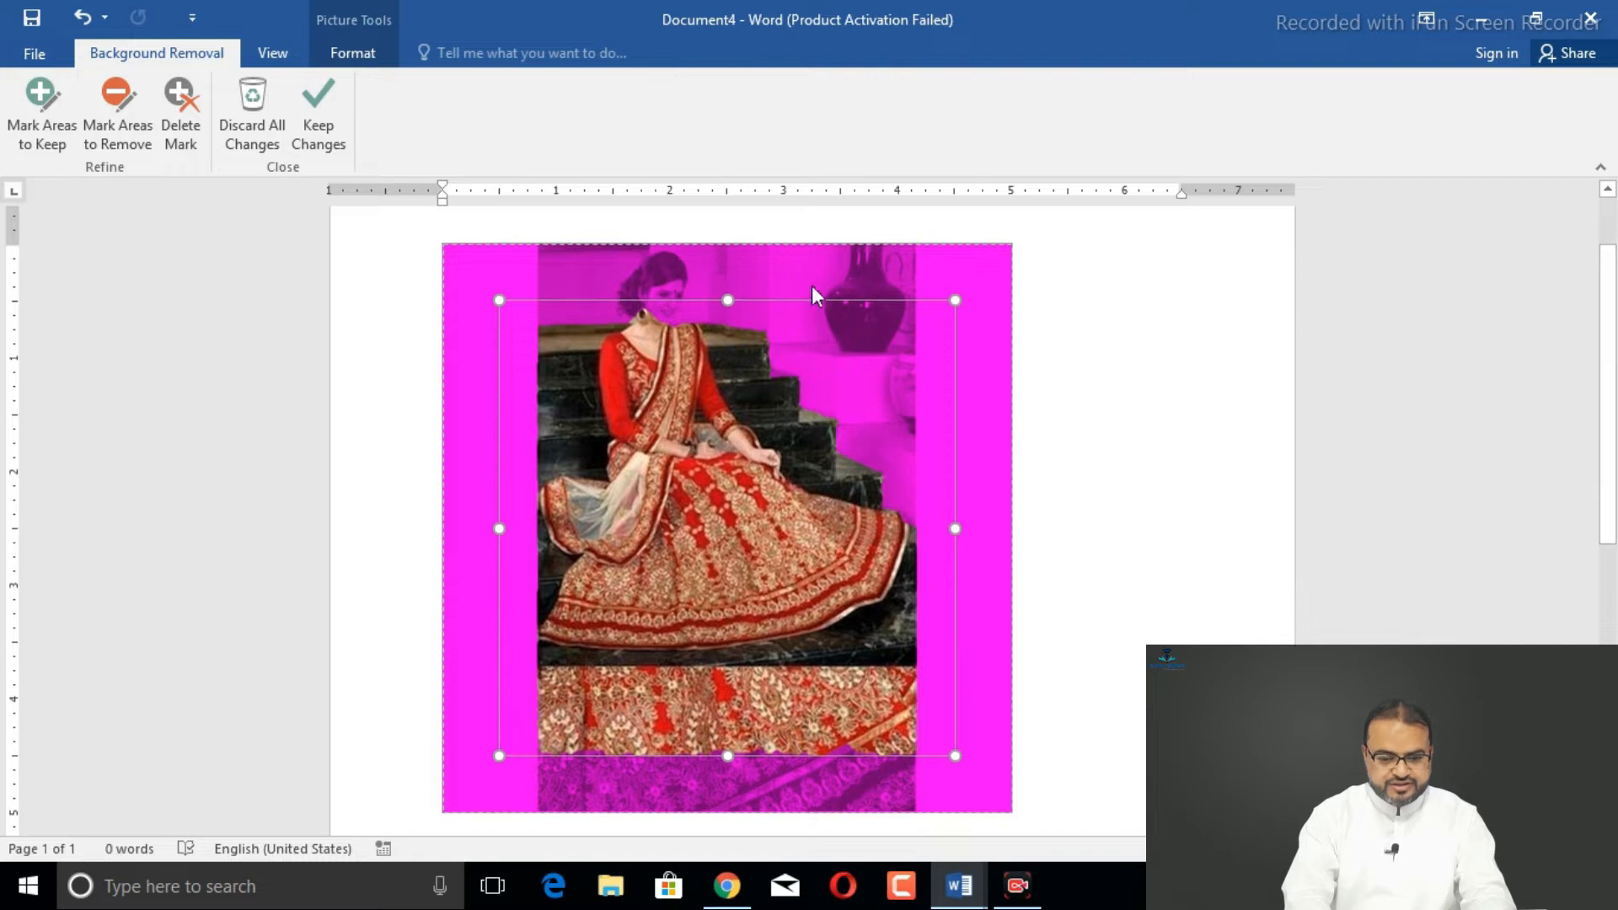
{"action": "left_click_drag", "start_coordinate": [727, 299], "coordinate": [732, 245]}
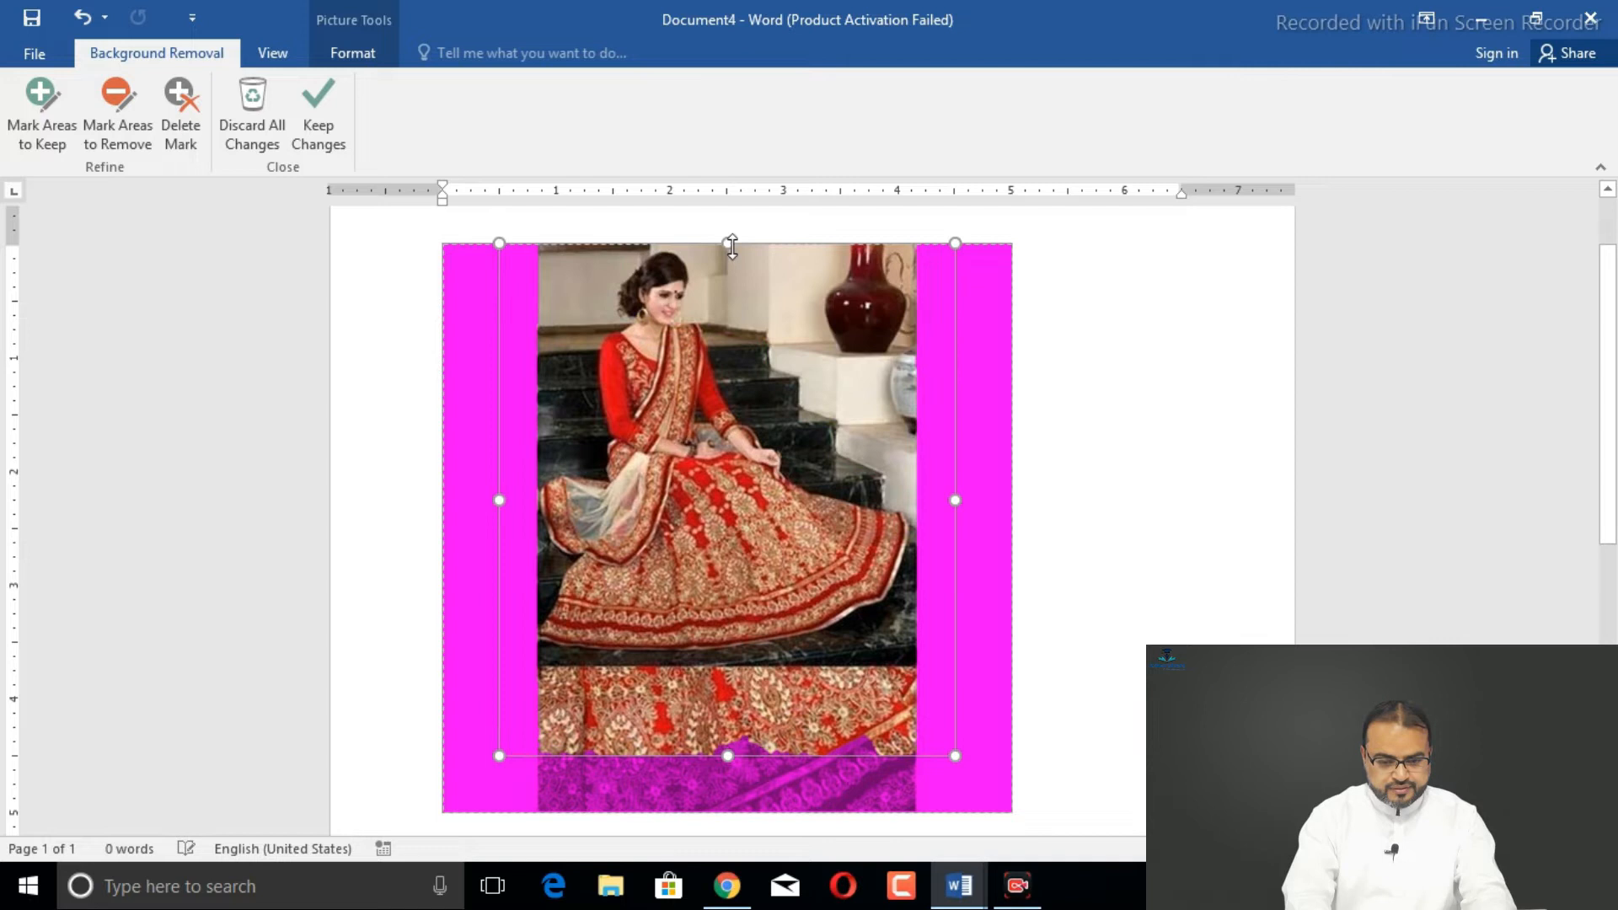
{"action": "left_click_drag", "start_coordinate": [729, 753], "coordinate": [742, 672]}
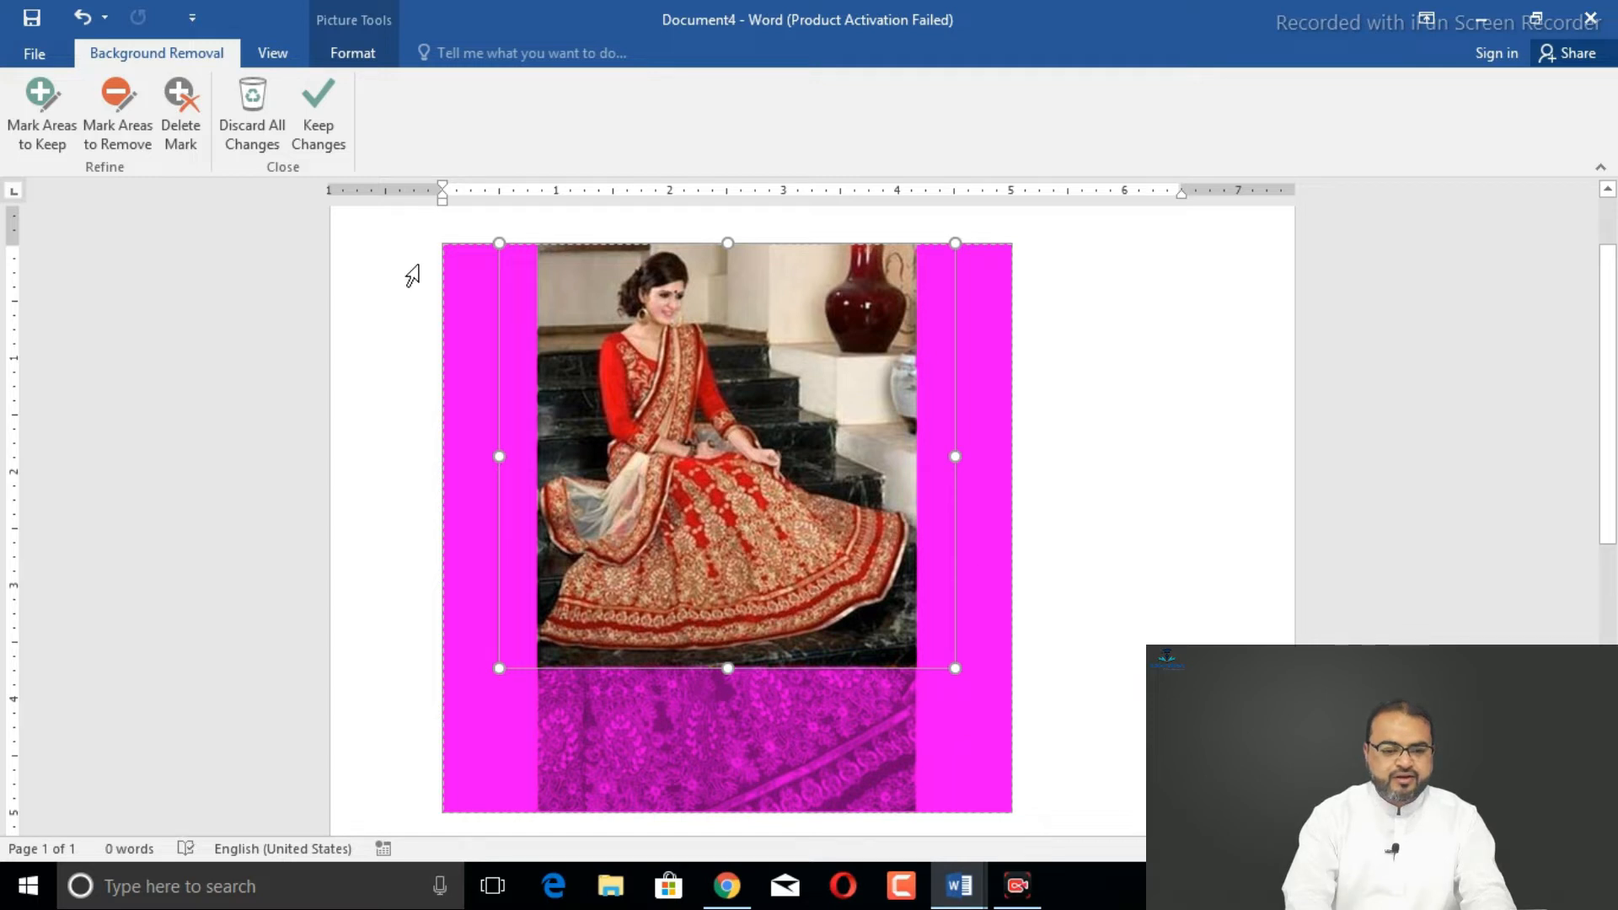
{"action": "left_click", "coordinate": [322, 123]}
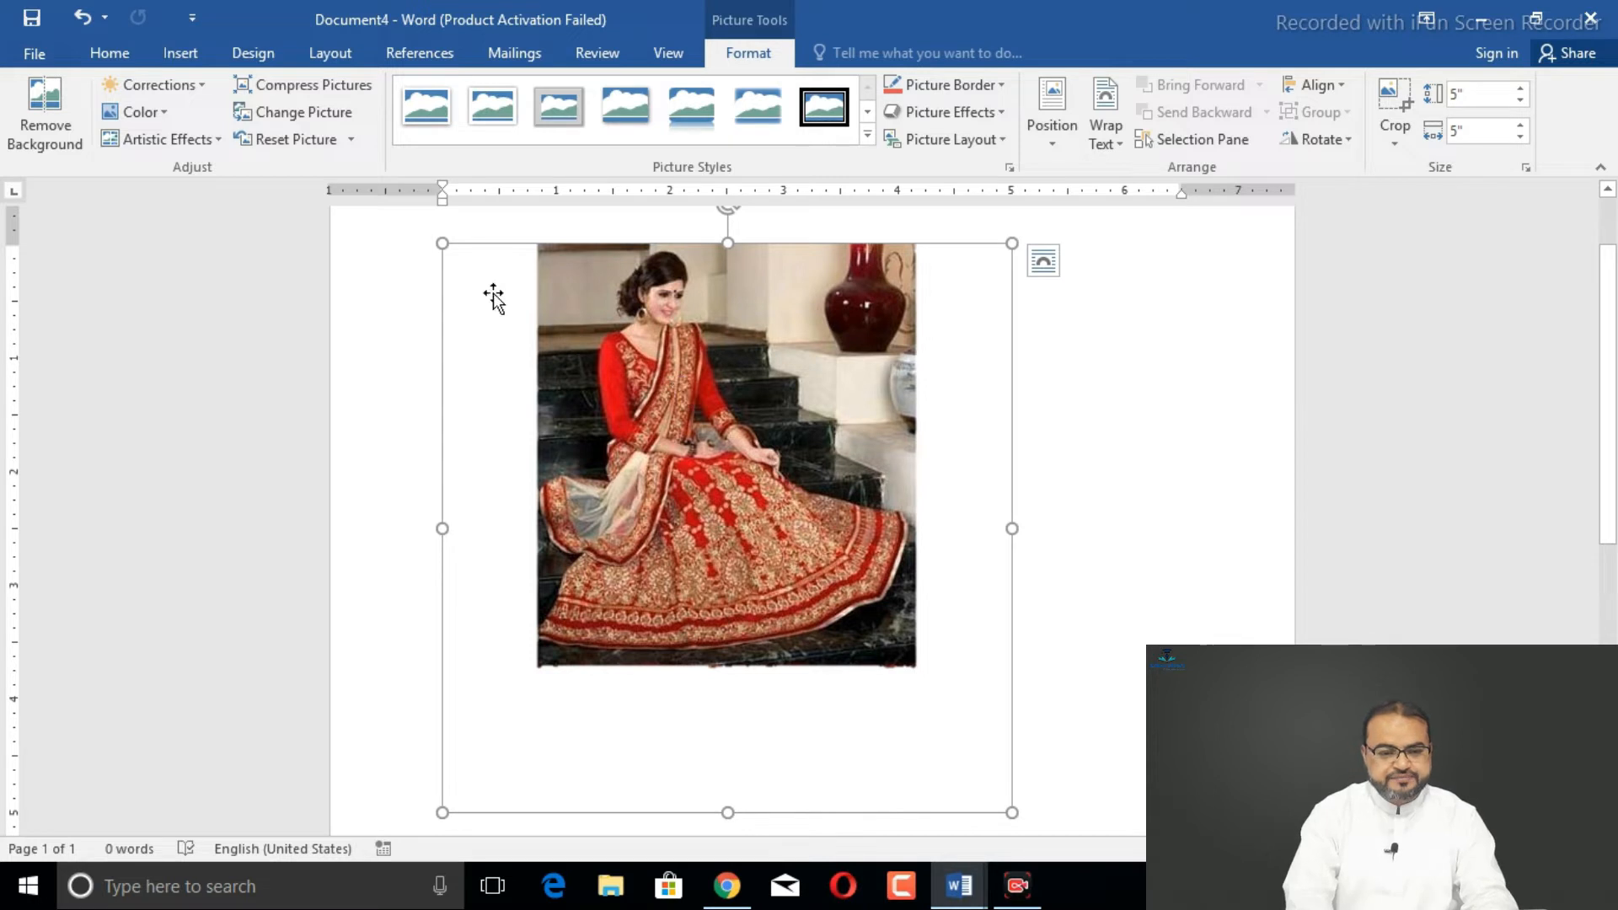
Apply the picture correction with Brightness +20% and Contrast 0% (Normal)
{"action": "left_click", "coordinate": [180, 88]}
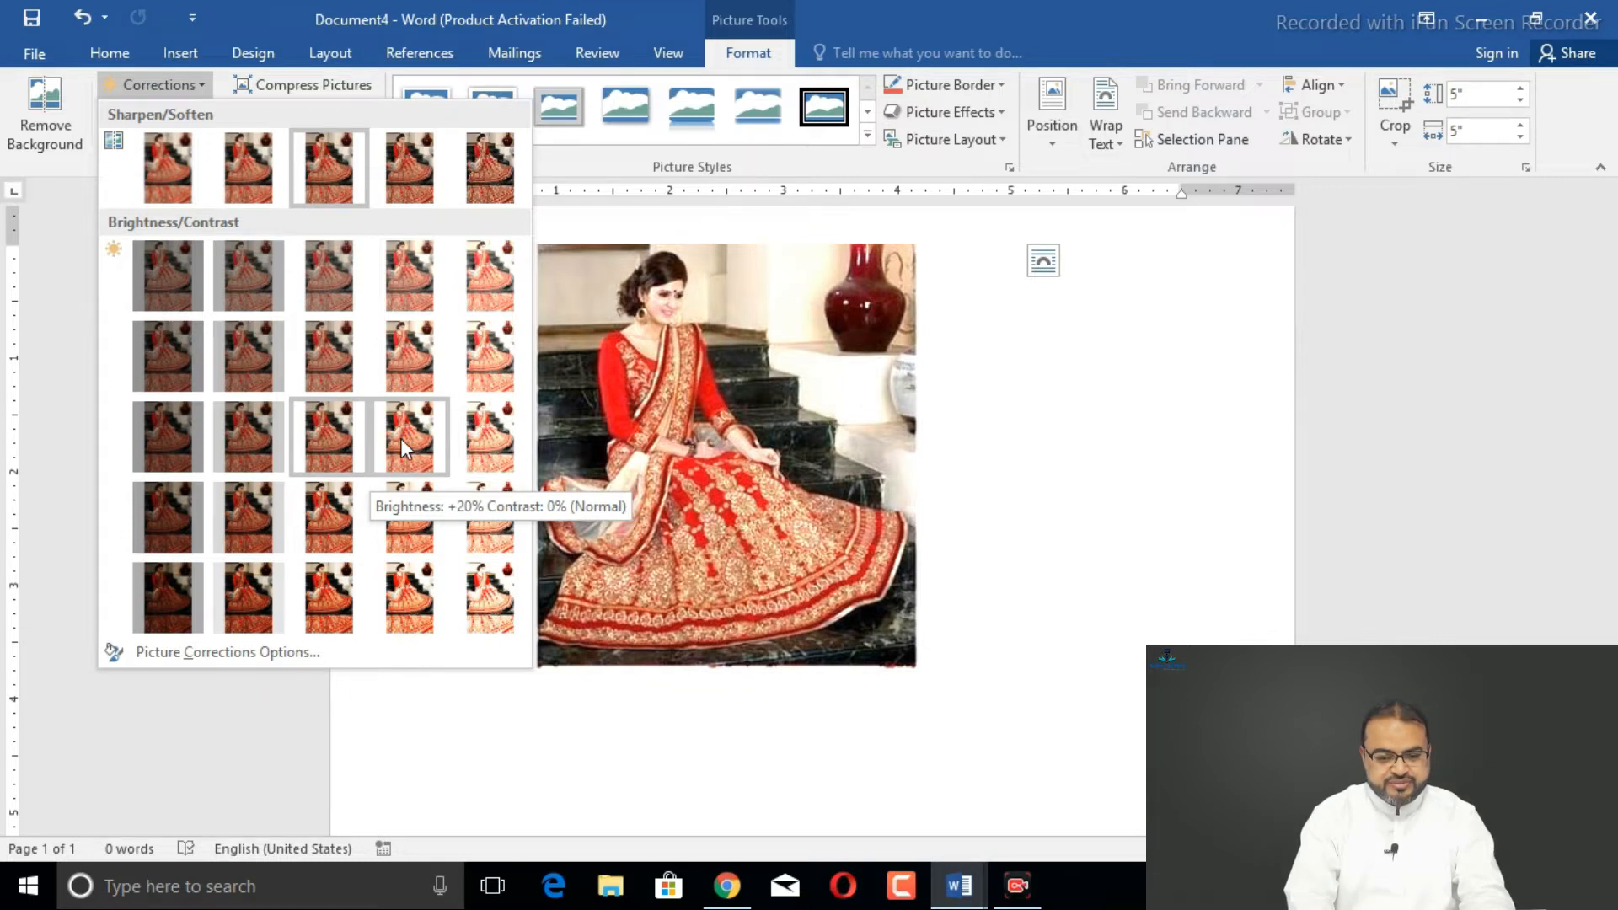
{"action": "left_click", "coordinate": [401, 438]}
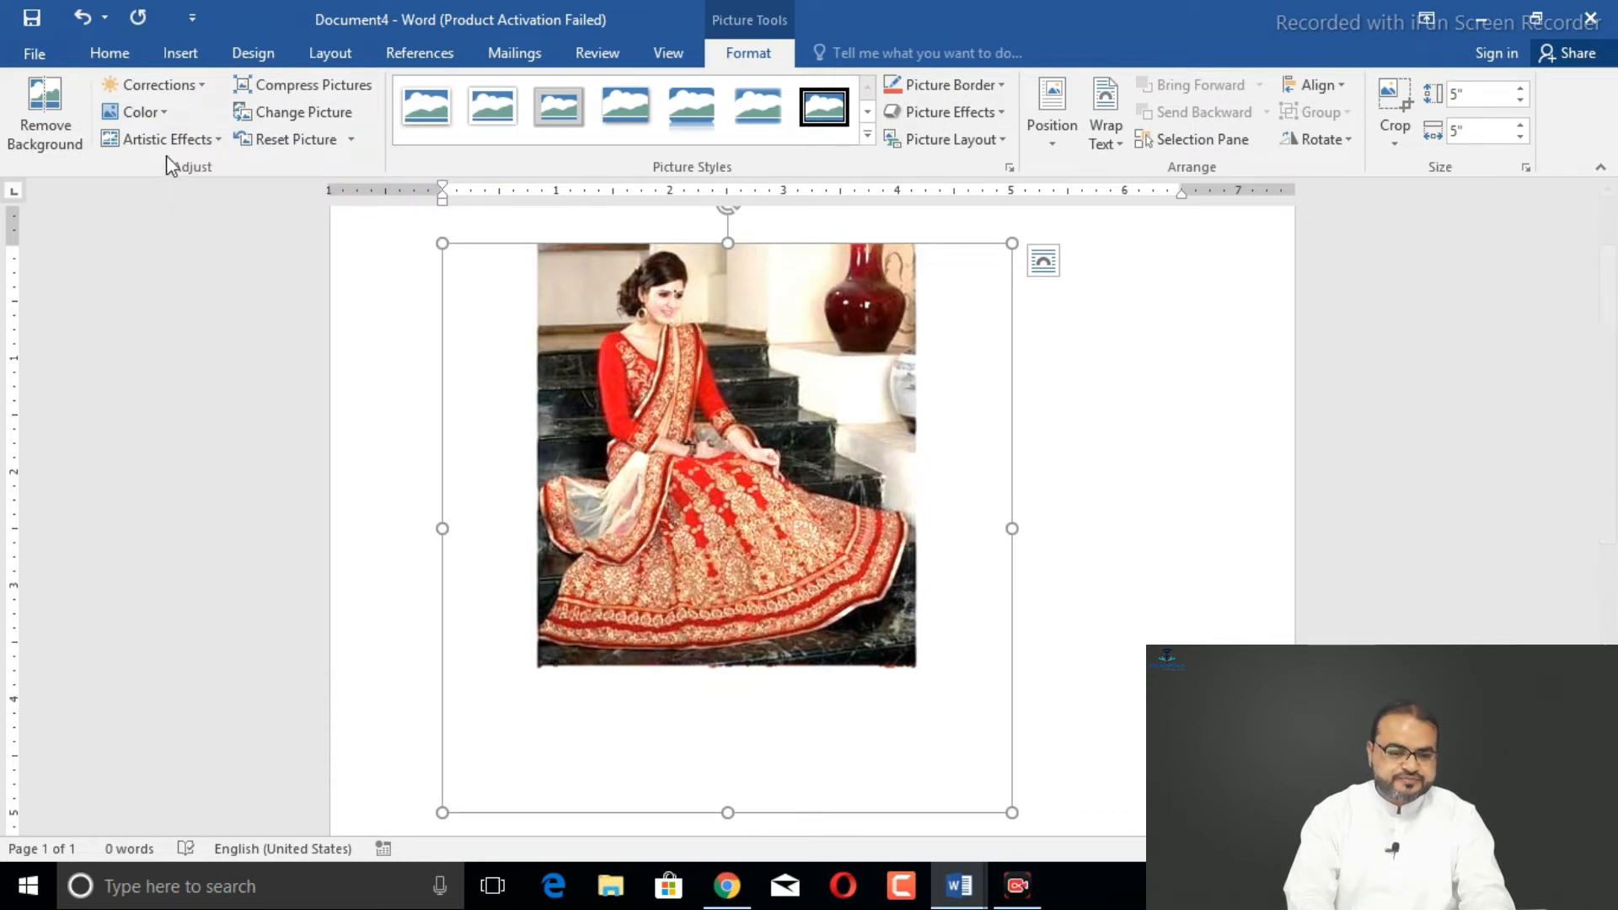
Try the highest color saturation preset on the picture, and return it to the normal saturation
{"action": "left_click", "coordinate": [165, 113]}
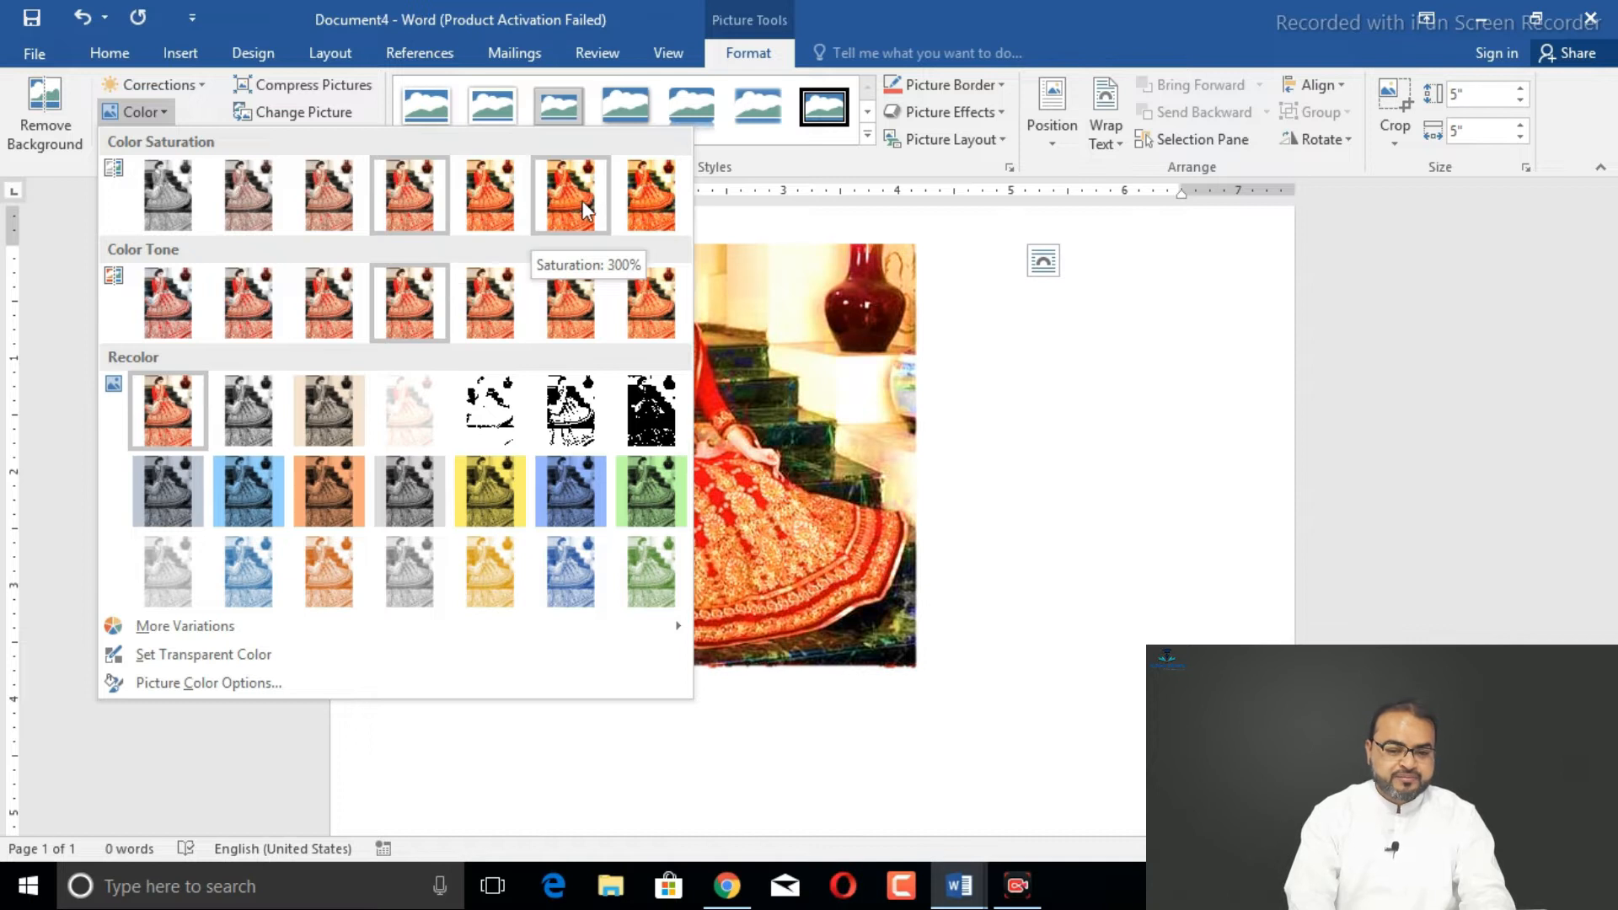
{"action": "left_click", "coordinate": [647, 199]}
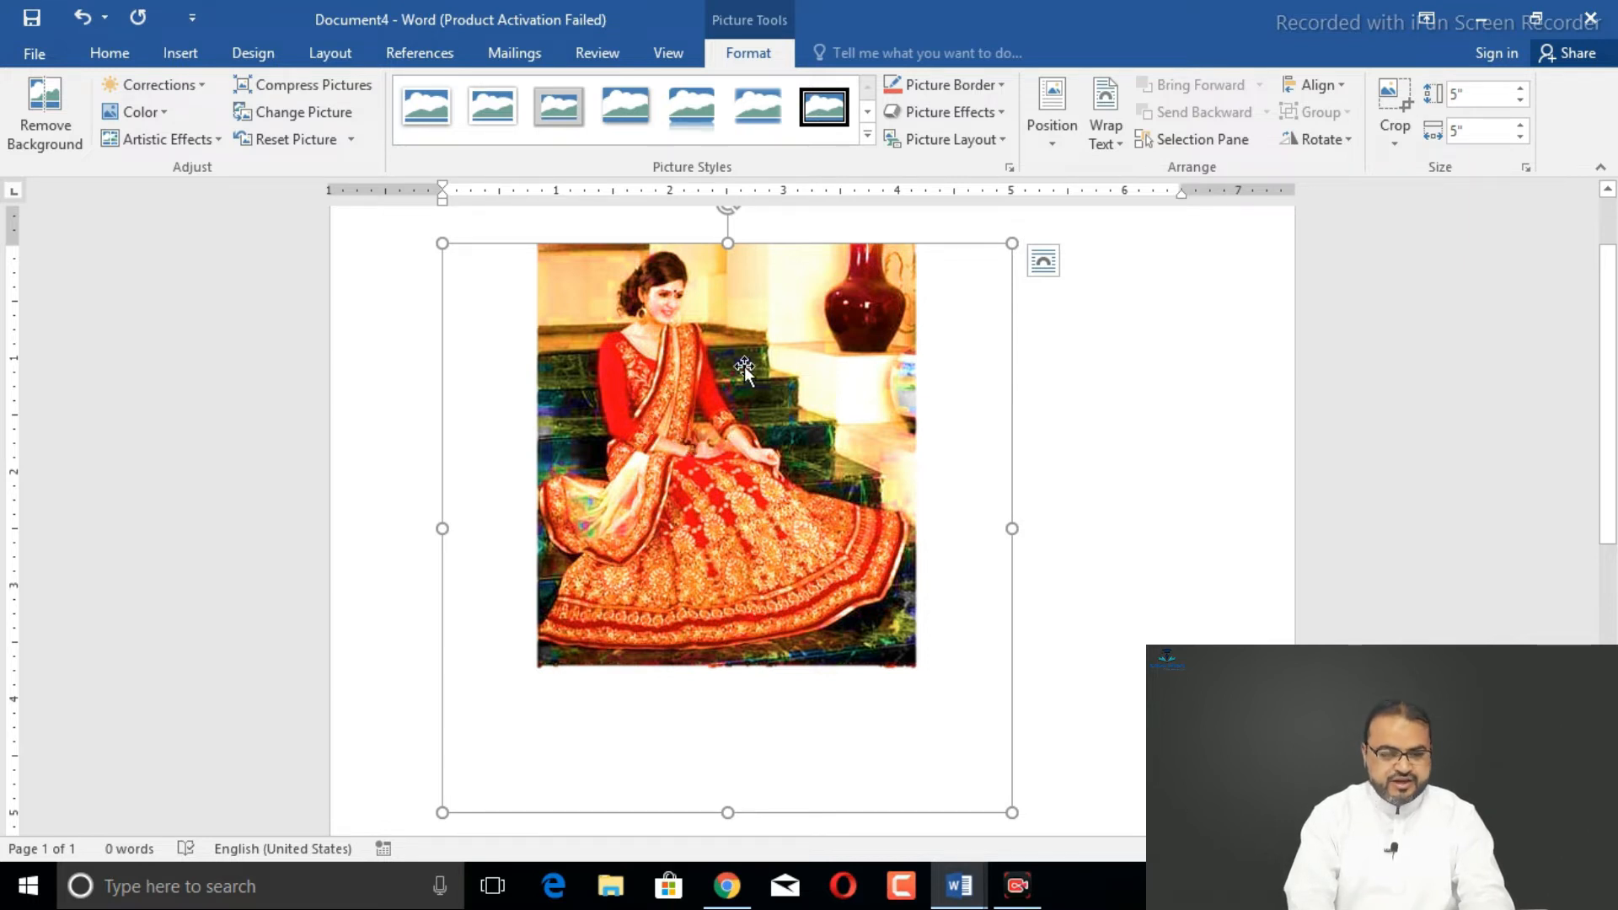
{"action": "left_click", "coordinate": [150, 111]}
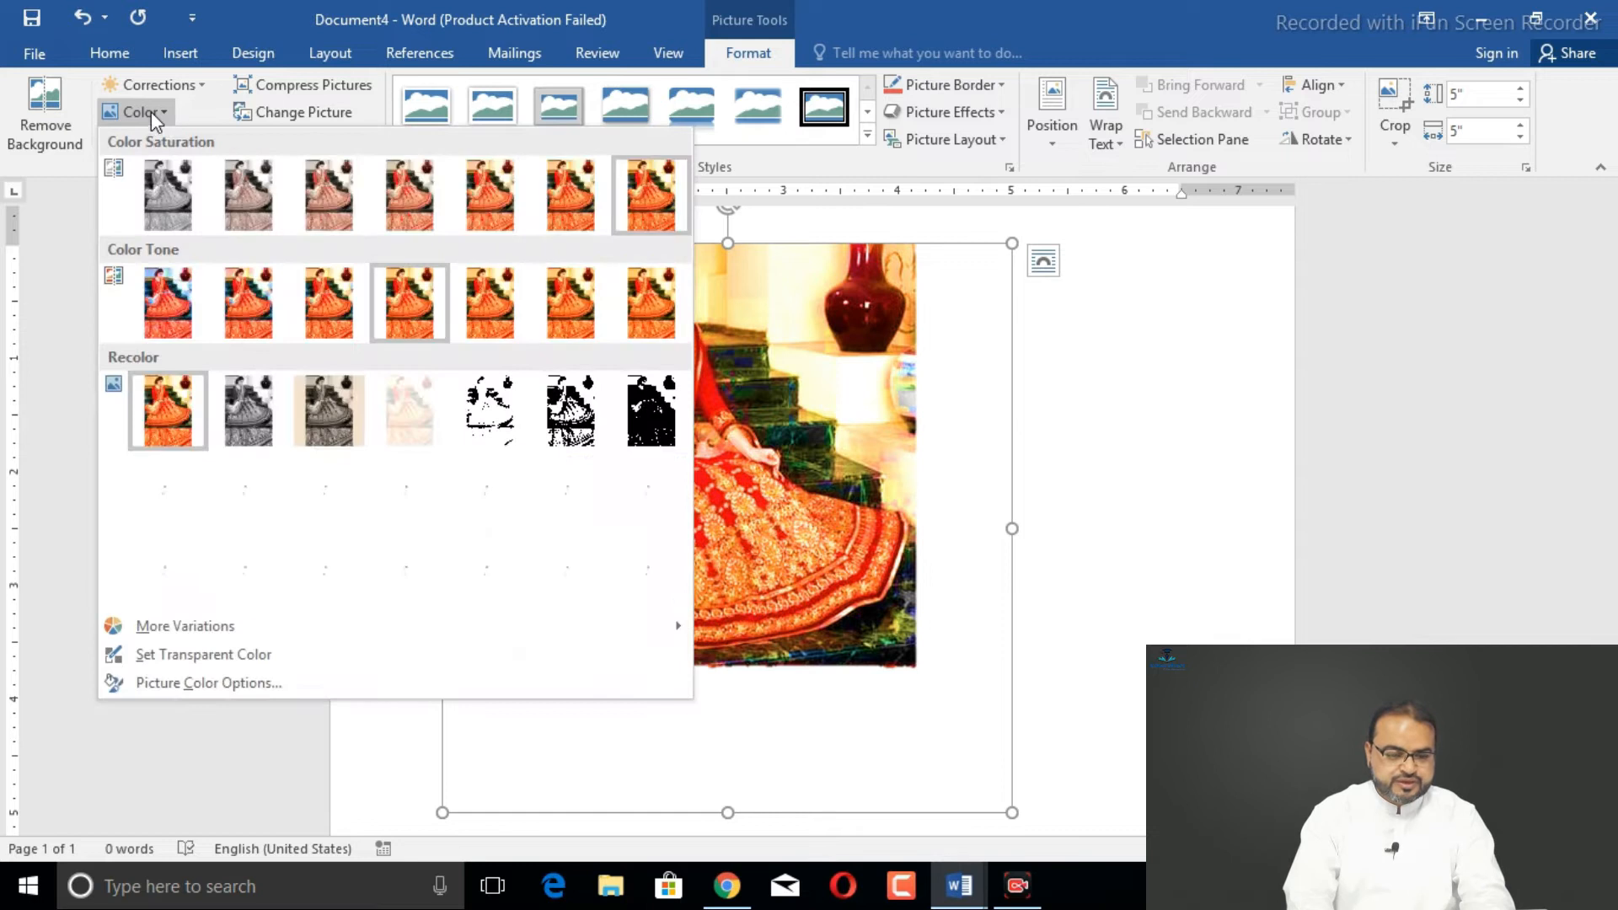
{"action": "left_click", "coordinate": [412, 199]}
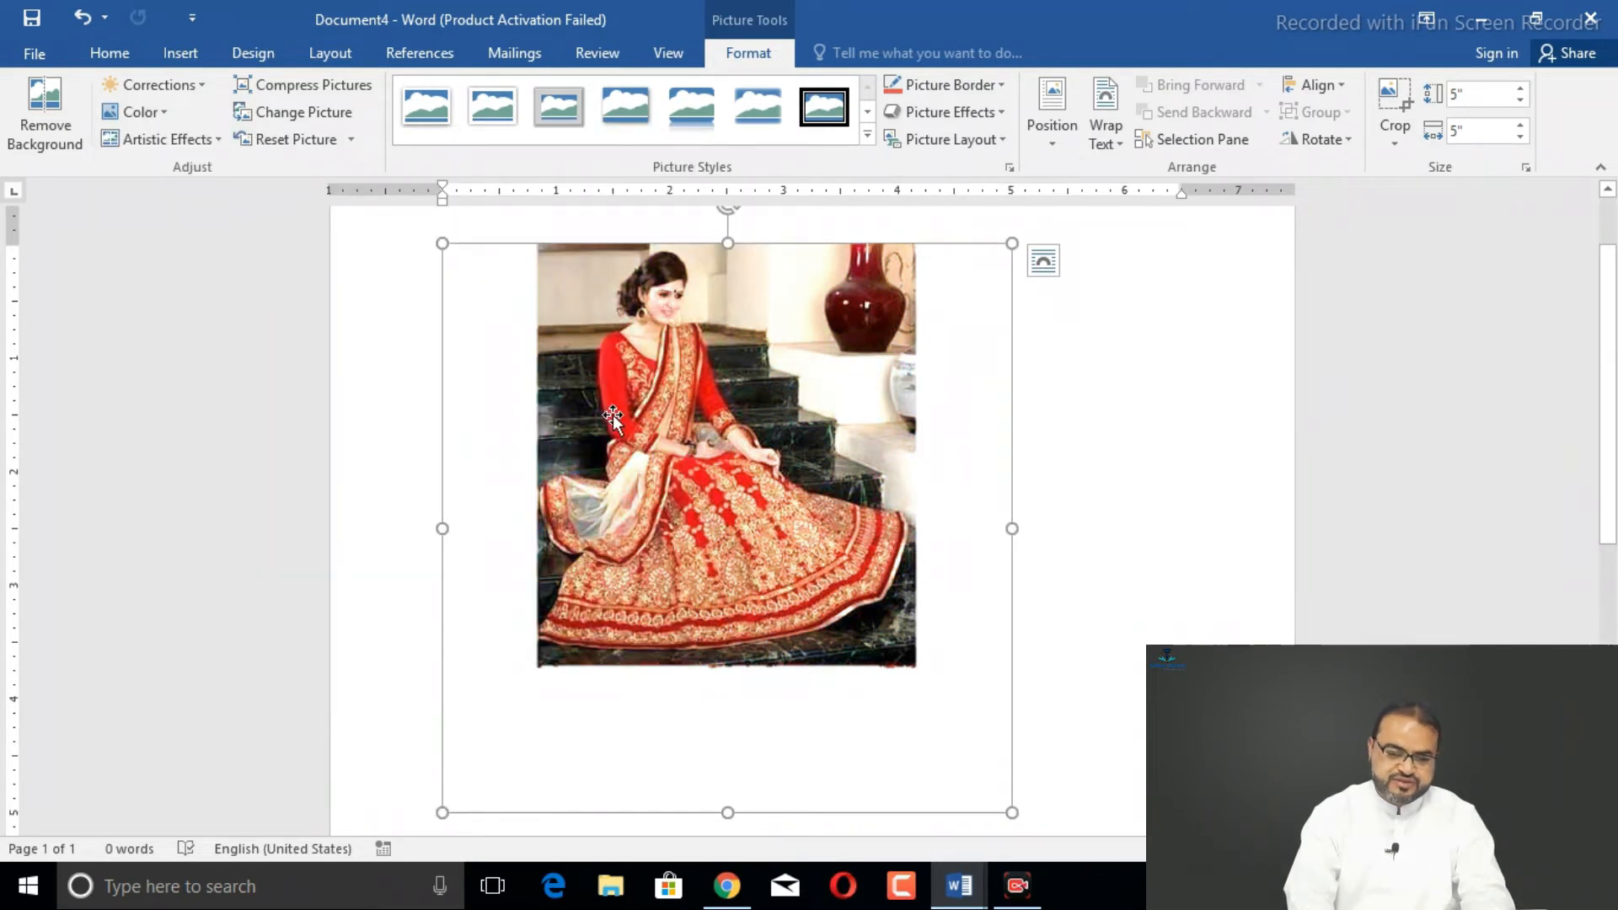
Raise the picture's color saturation to the preset just below 300%
{"action": "left_click", "coordinate": [155, 107]}
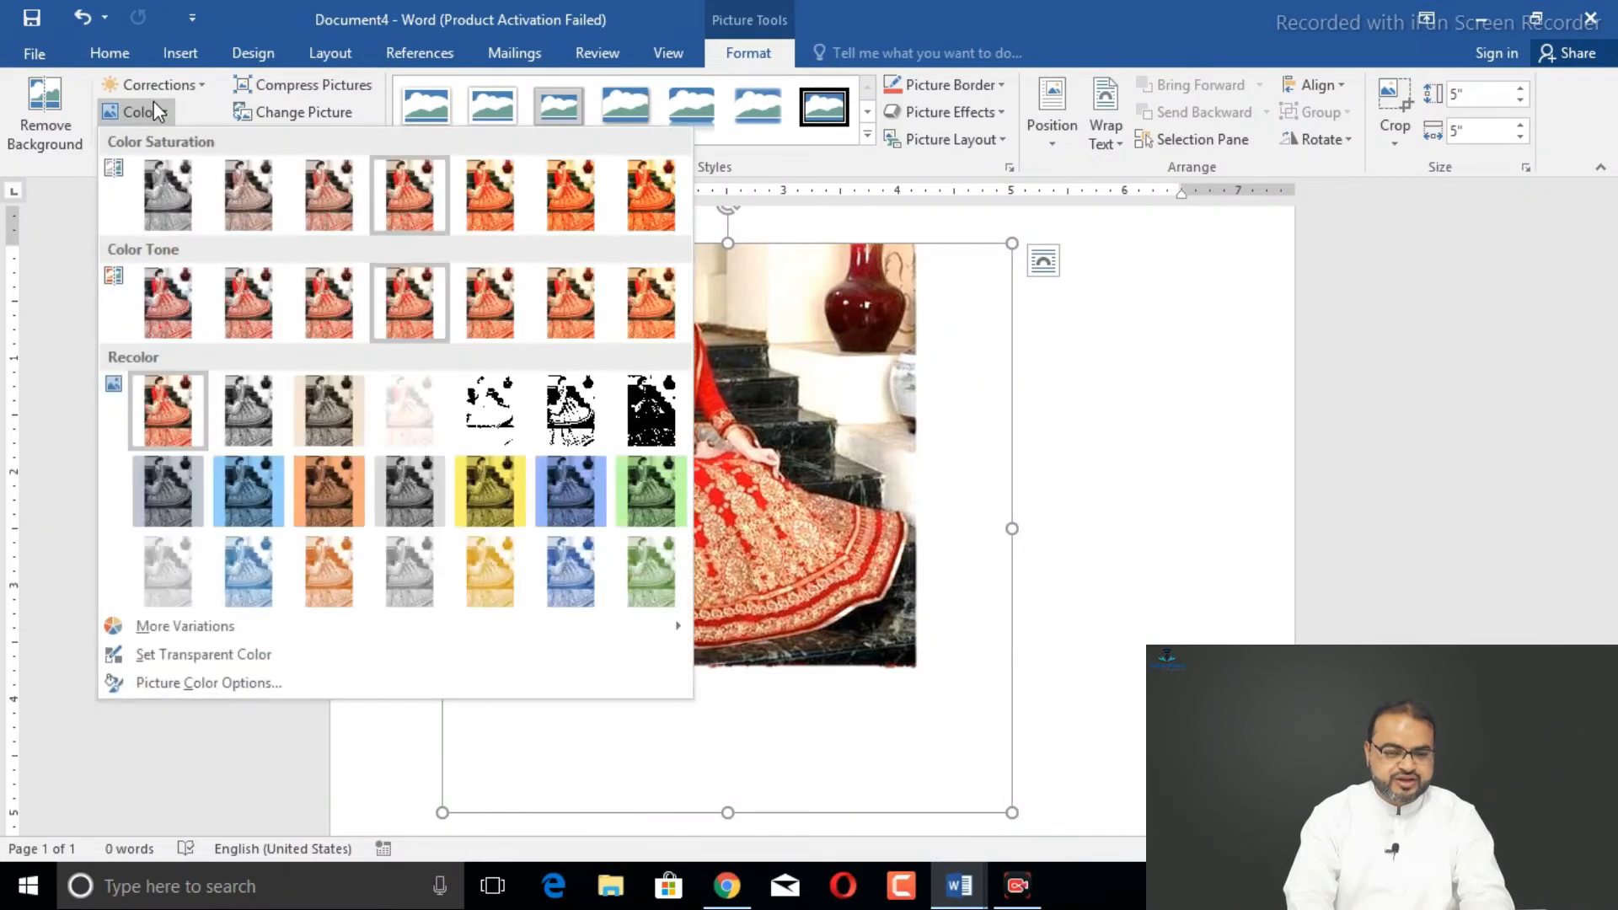
{"action": "left_click", "coordinate": [497, 223]}
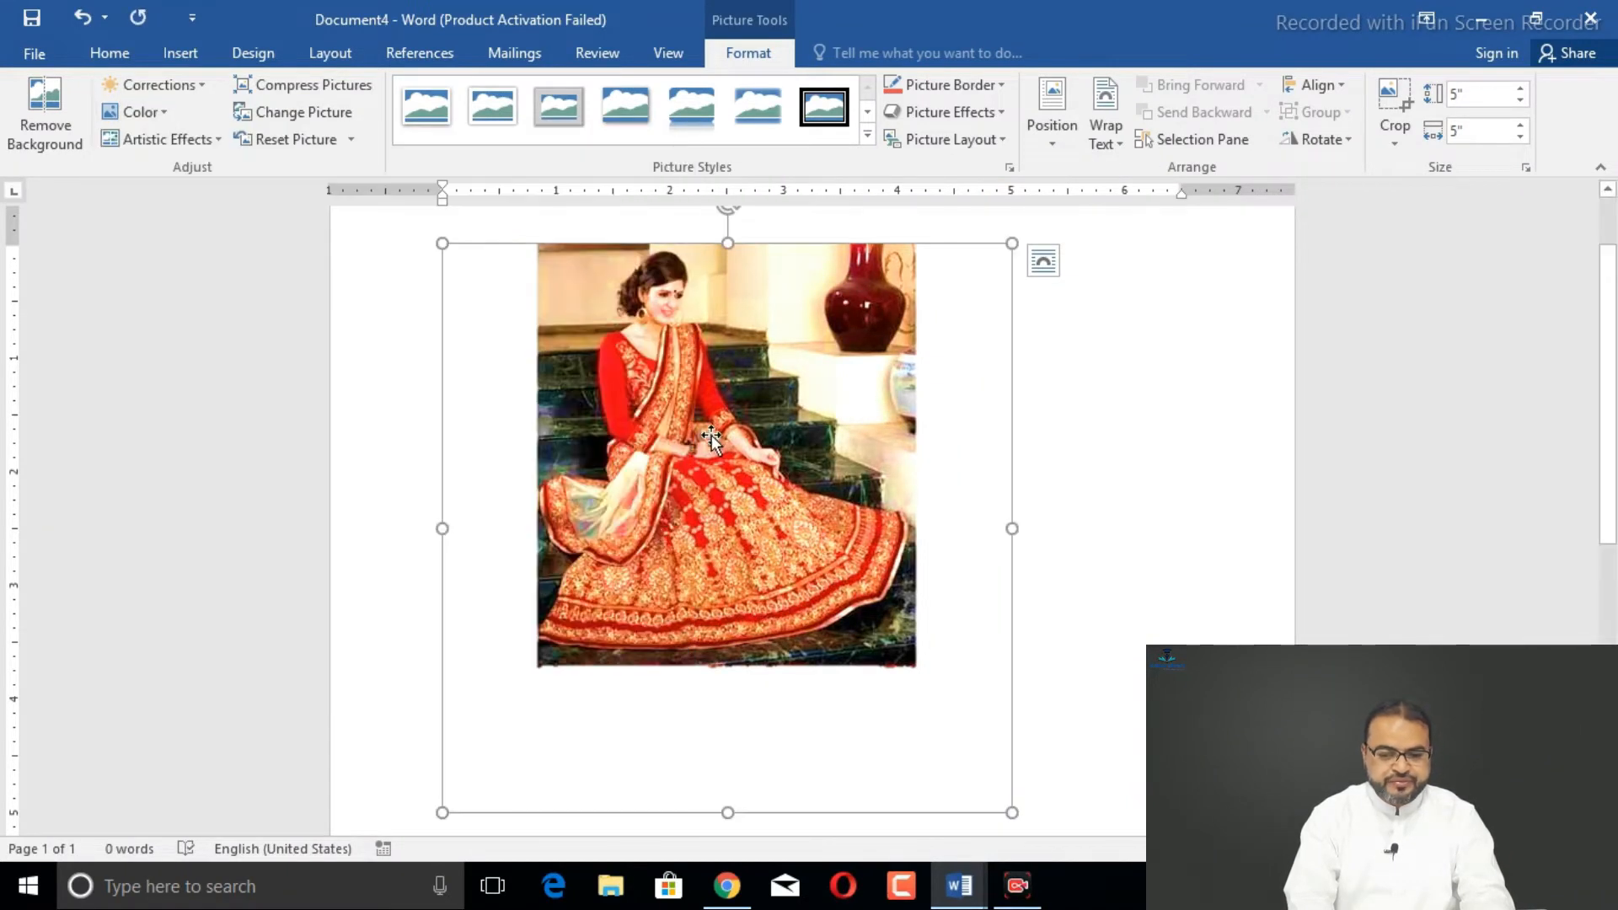
{"action": "left_click", "coordinate": [156, 113]}
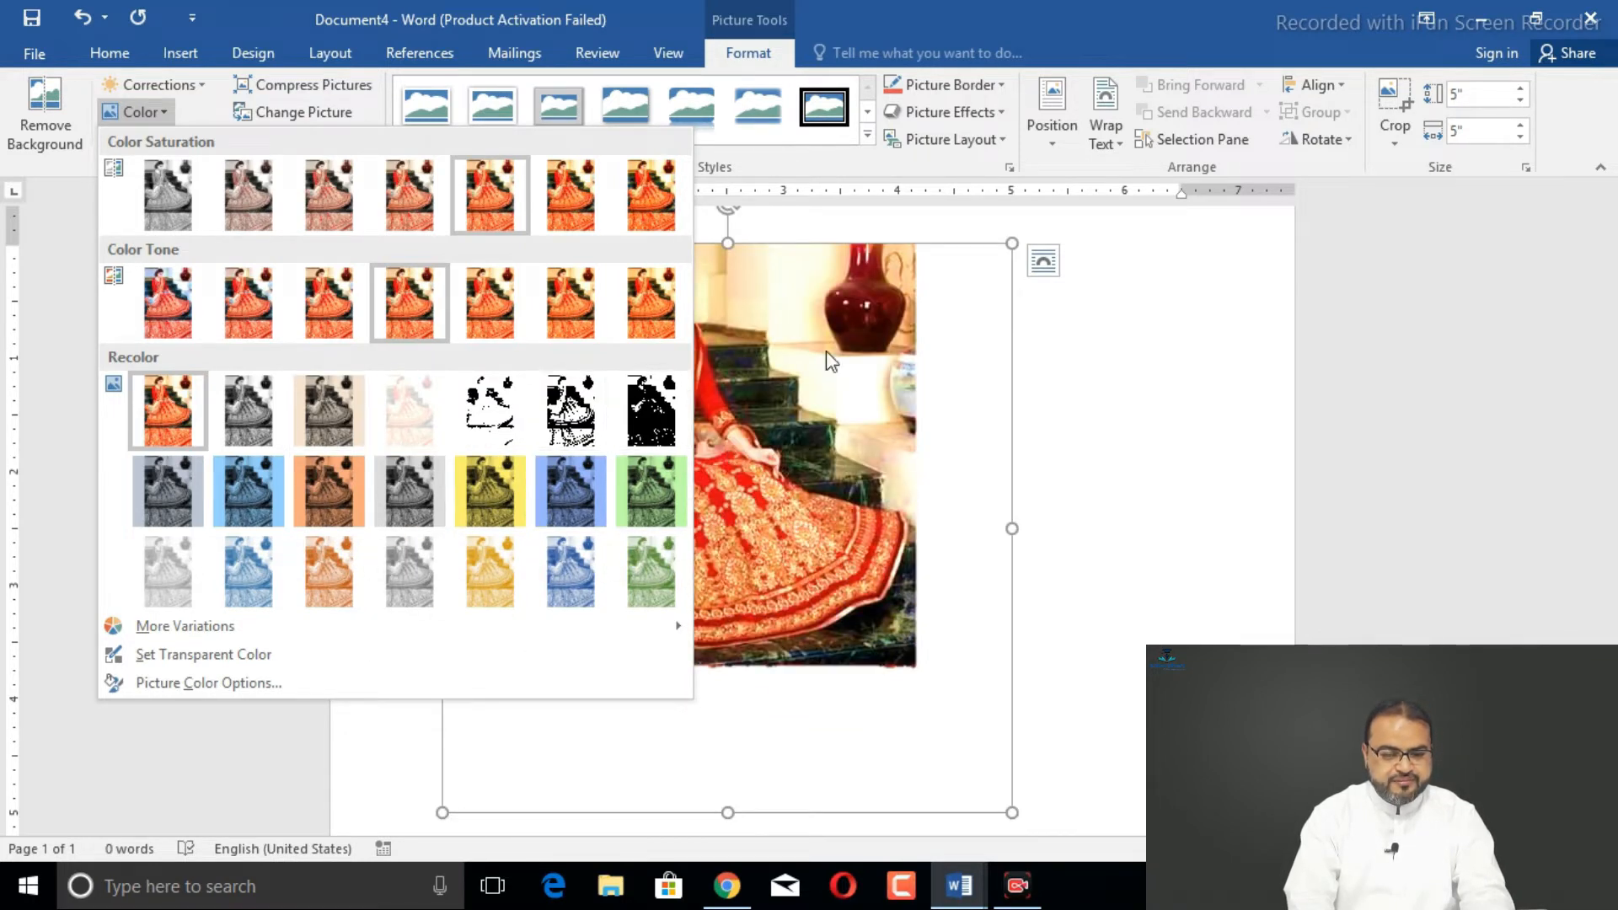
{"action": "left_click", "coordinate": [184, 118]}
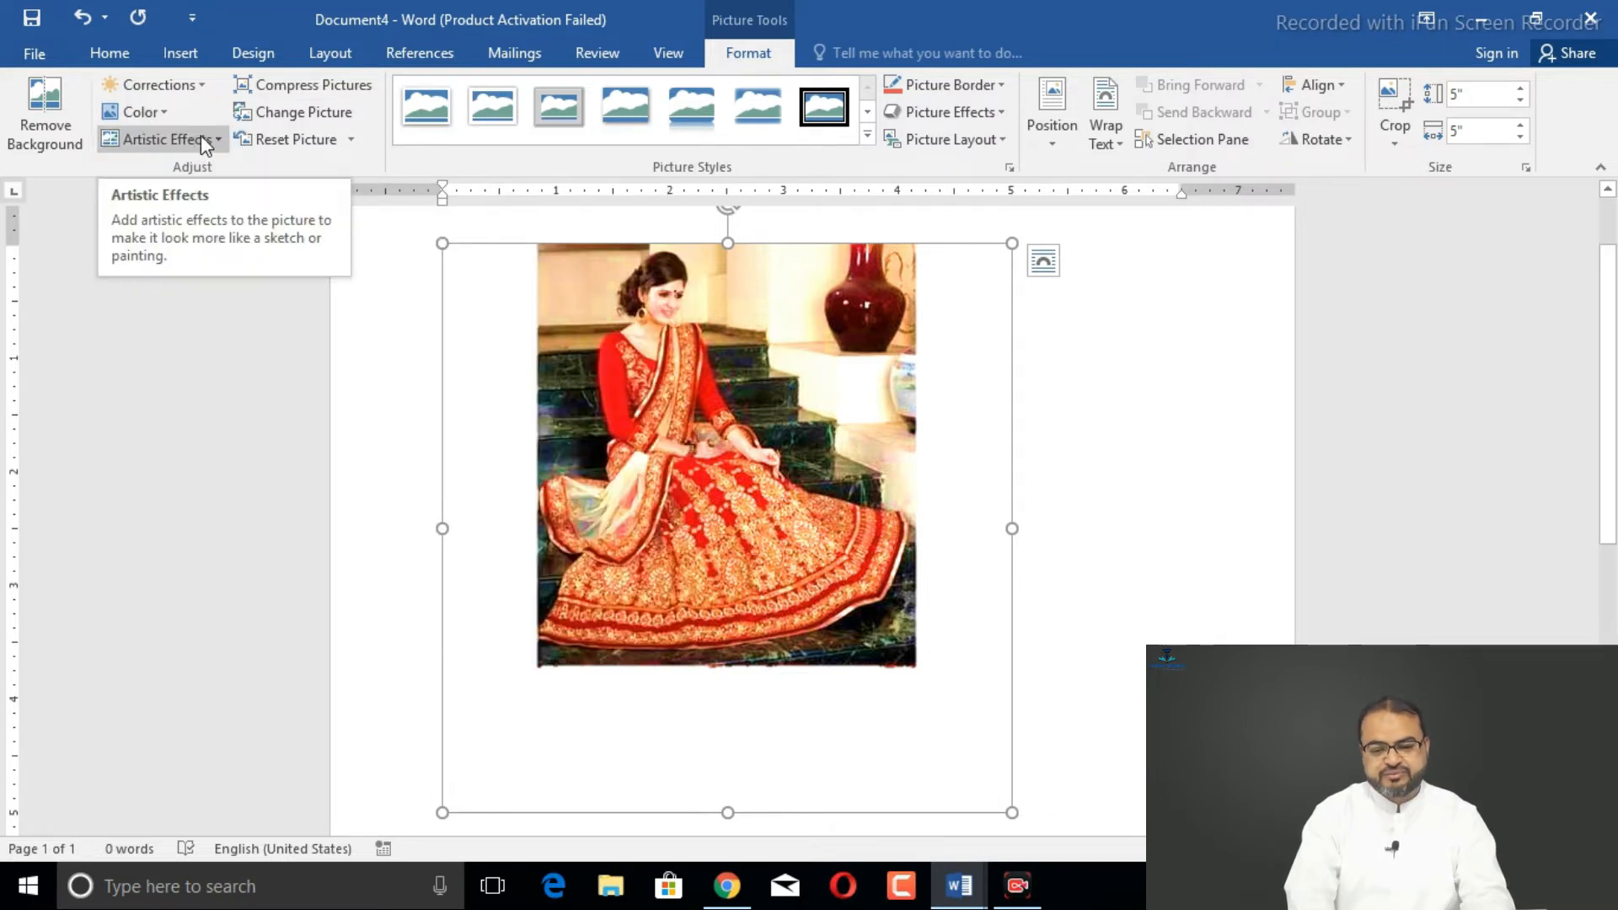
Apply a crosshatched, etching-style artistic effect to the picture
{"action": "left_click", "coordinate": [201, 135]}
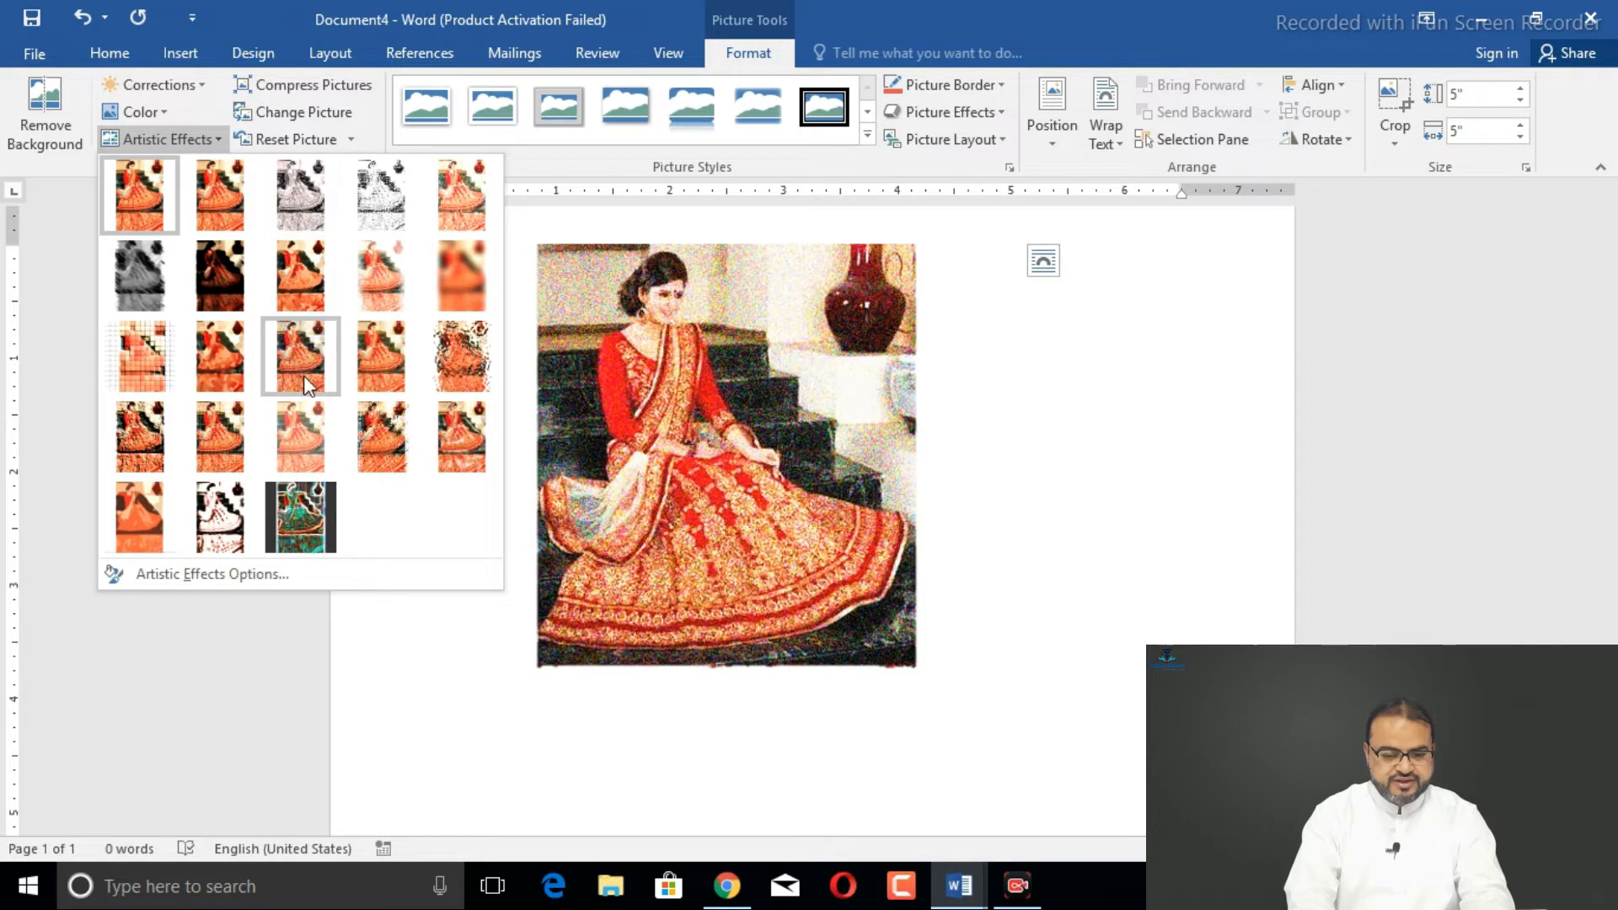
{"action": "left_click", "coordinate": [296, 446]}
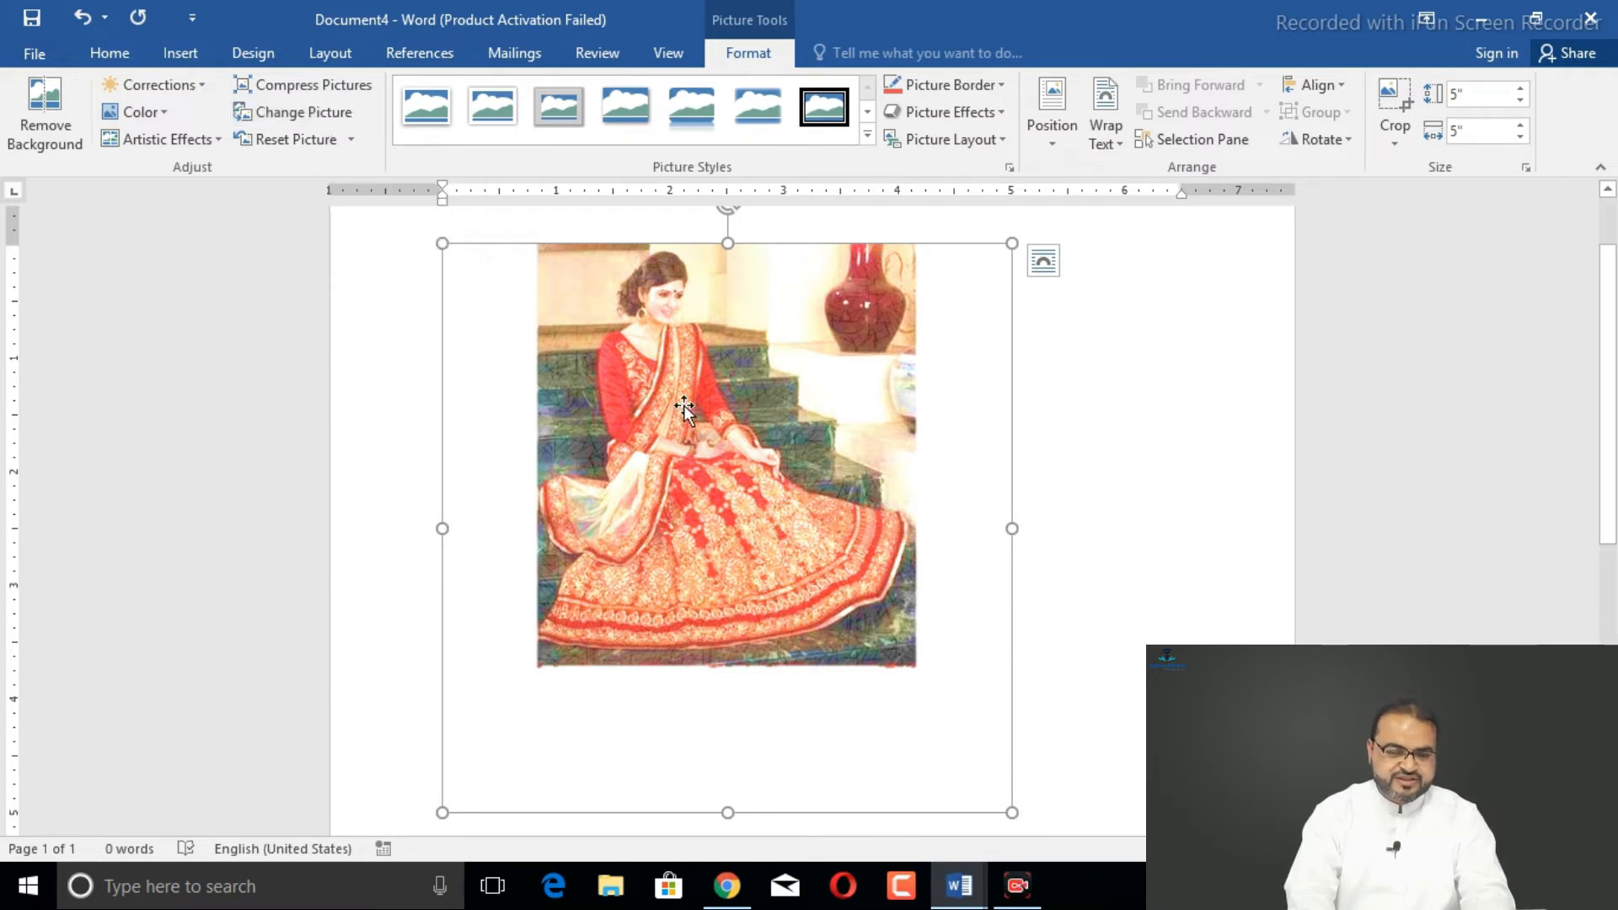
{"action": "left_click", "coordinate": [338, 113]}
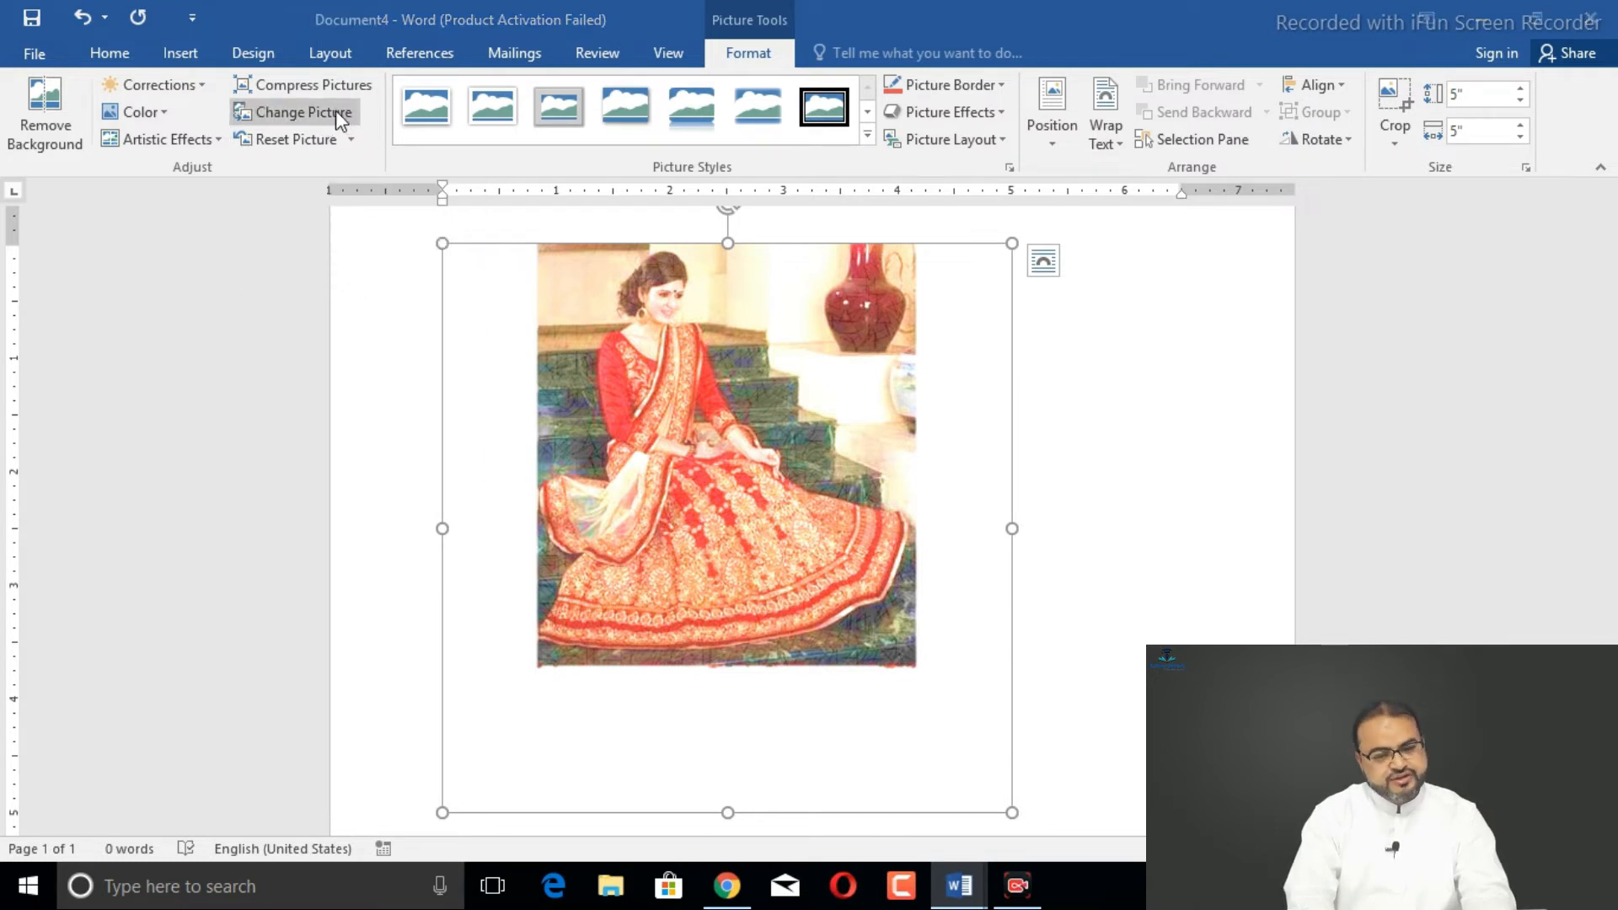
{"action": "left_click", "coordinate": [603, 495]}
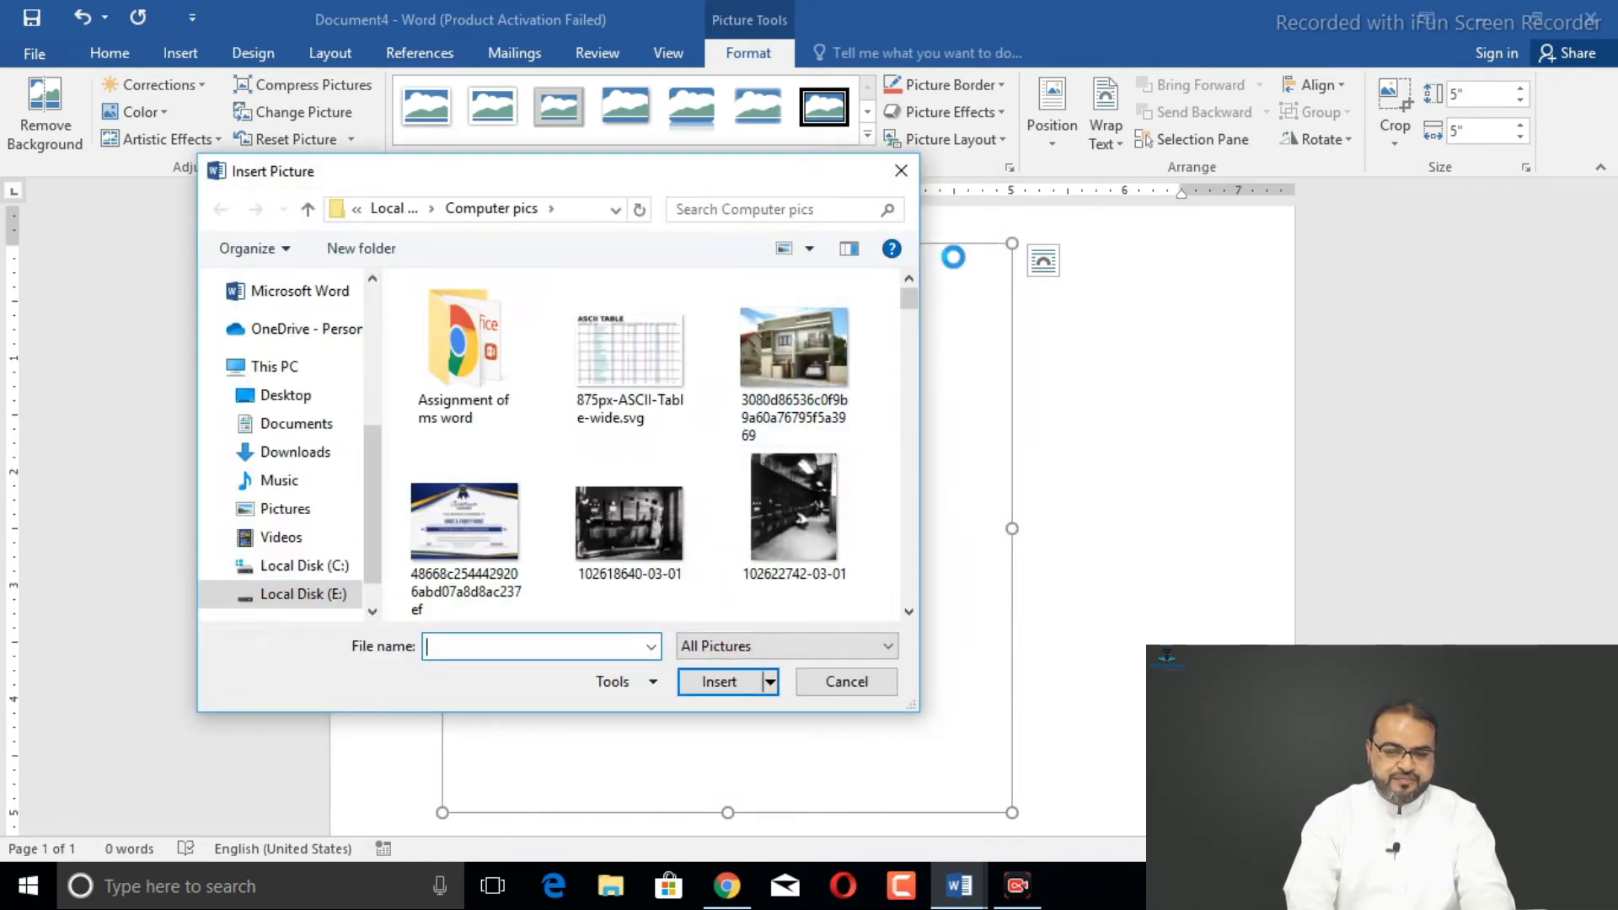
{"action": "left_click", "coordinate": [900, 177]}
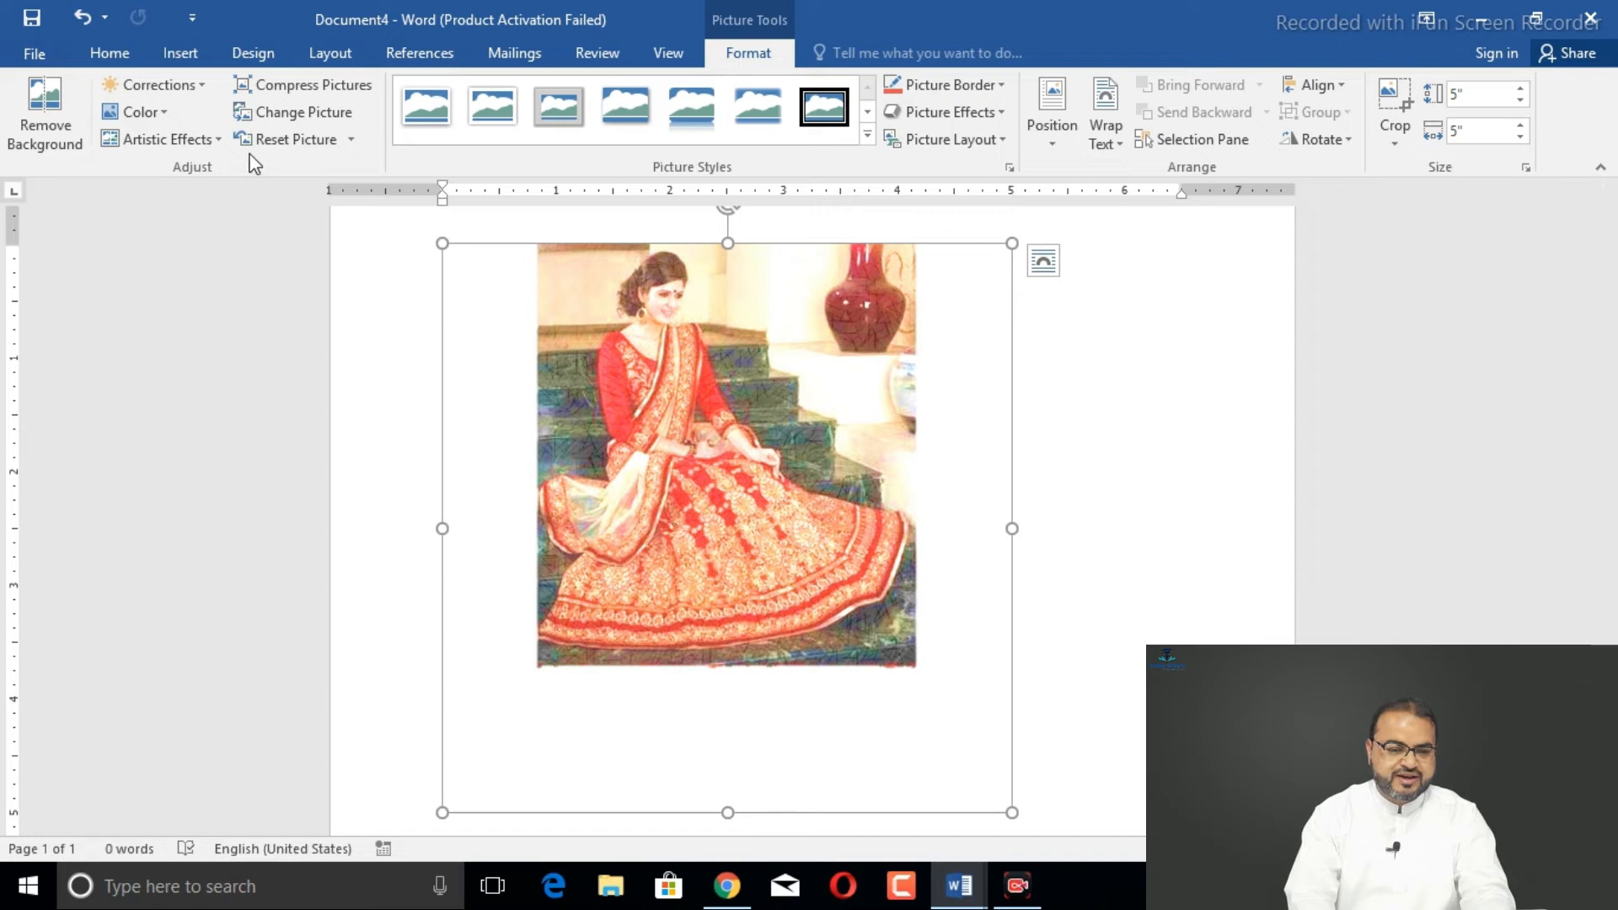
Reset the picture's formatting and undo the reset
{"action": "left_click", "coordinate": [286, 145]}
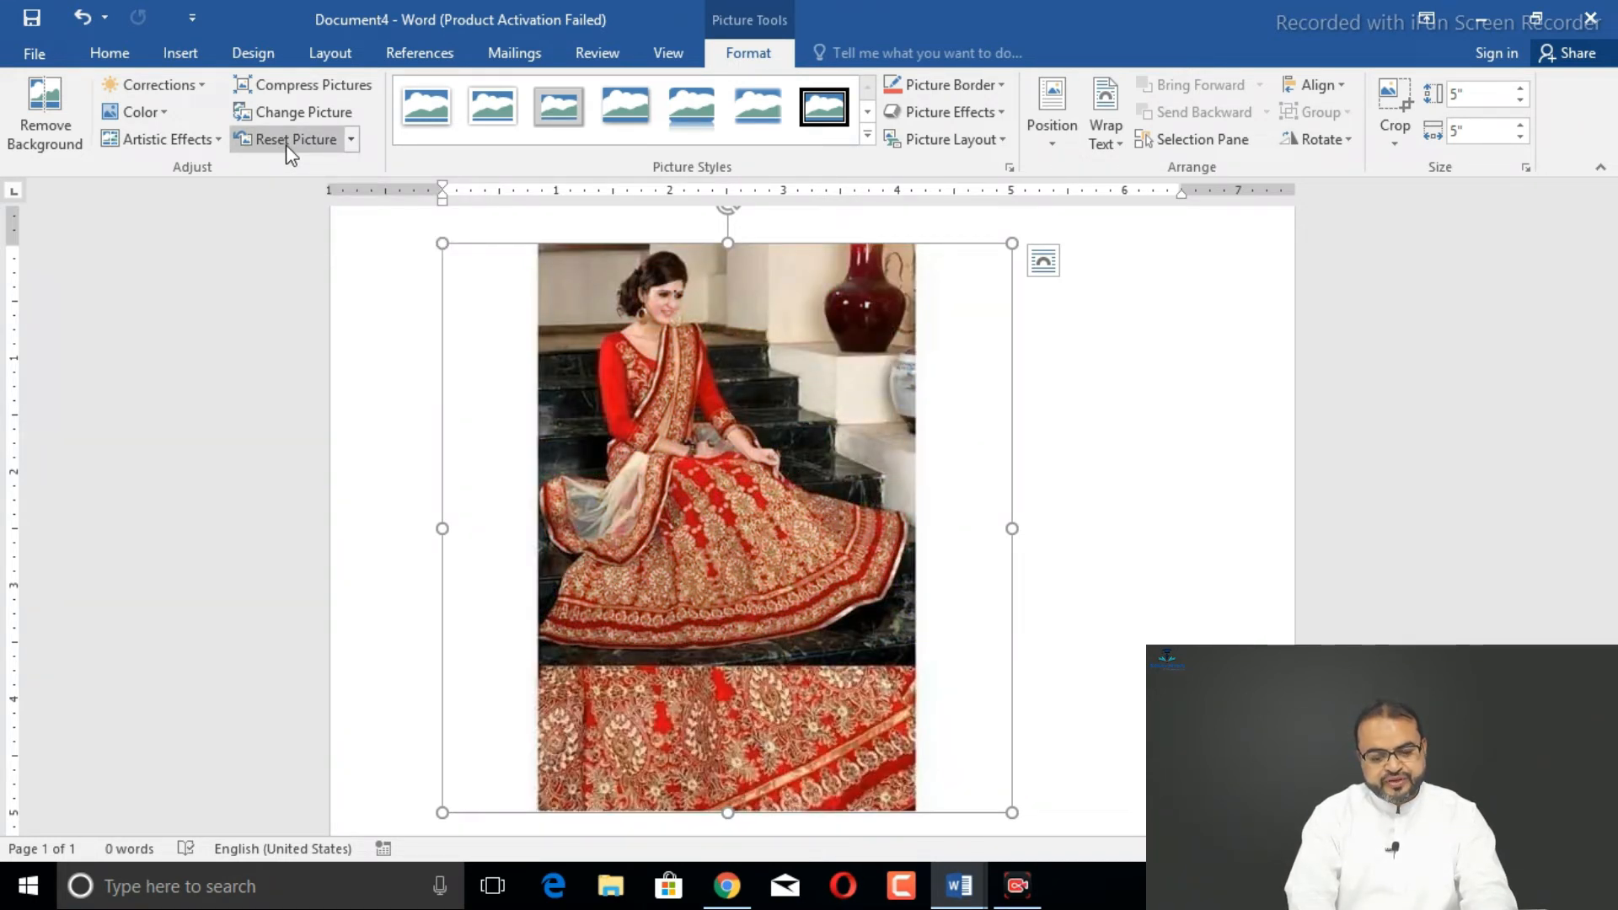
{"action": "key", "text": "ctrl+z"}
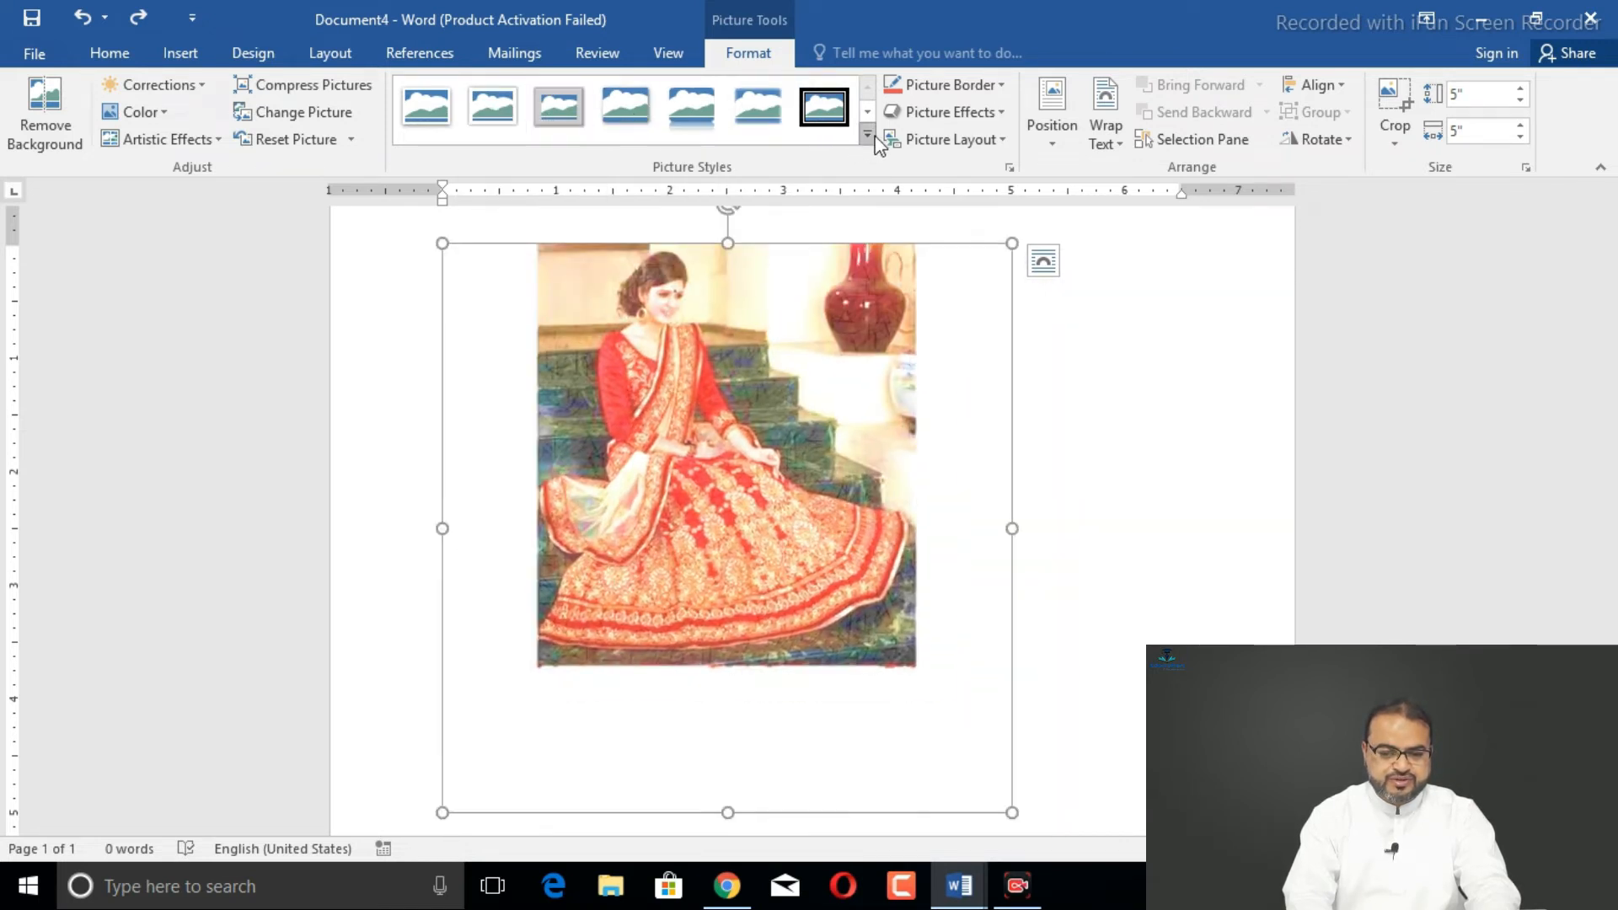
Try the Metal Rounded Rectangle picture style on the uncropped picture and undo it
{"action": "left_click", "coordinate": [867, 135]}
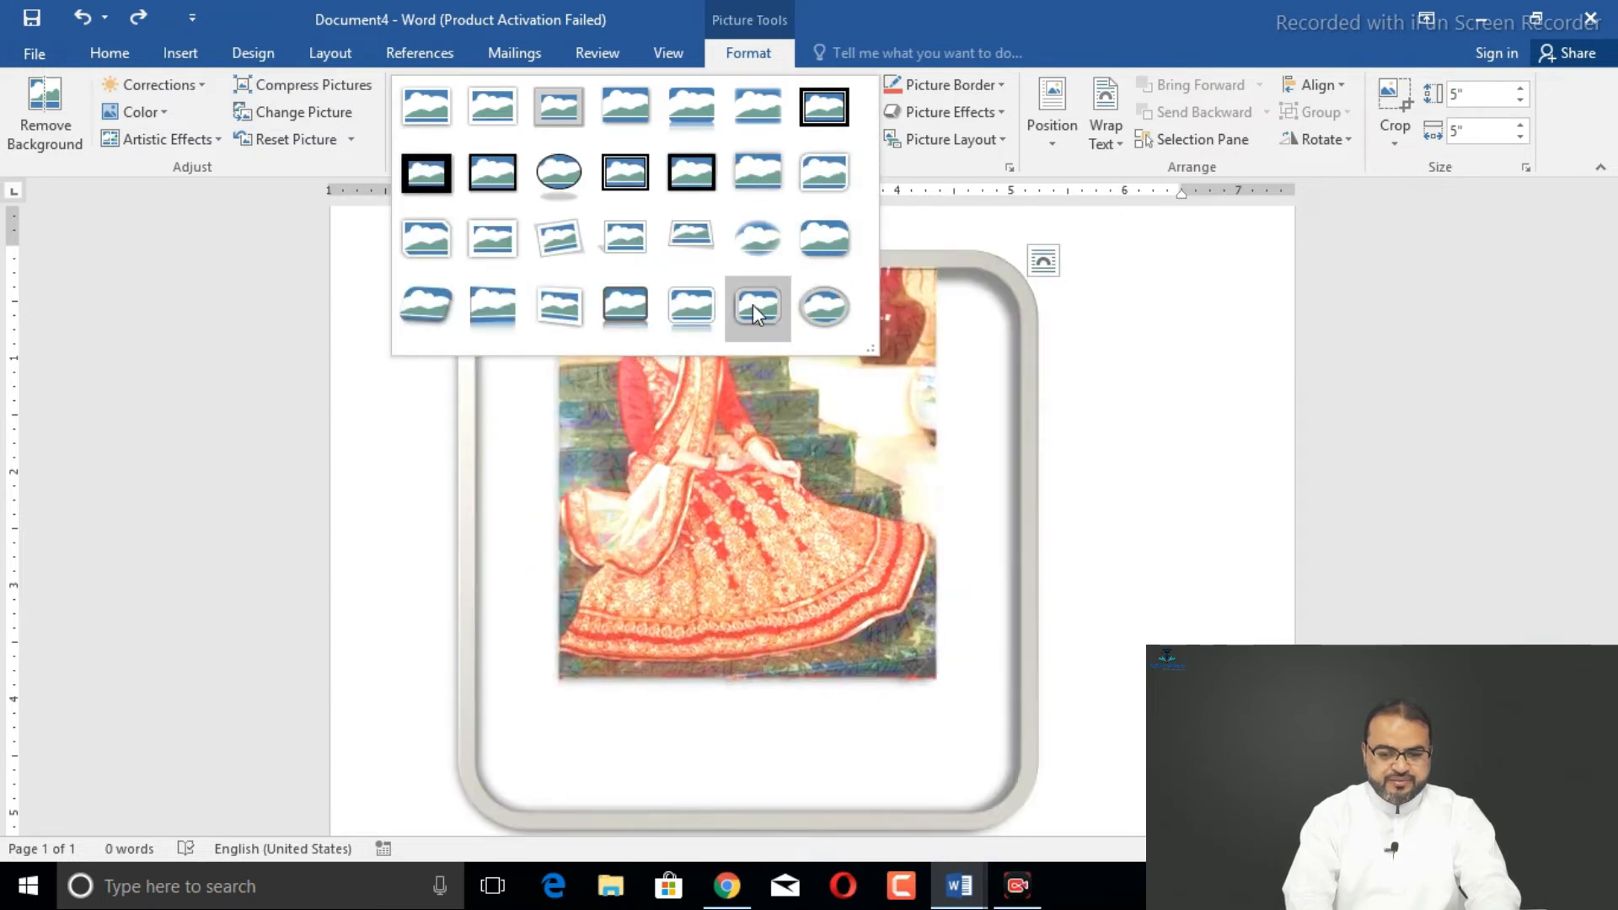
{"action": "key", "text": "Escape"}
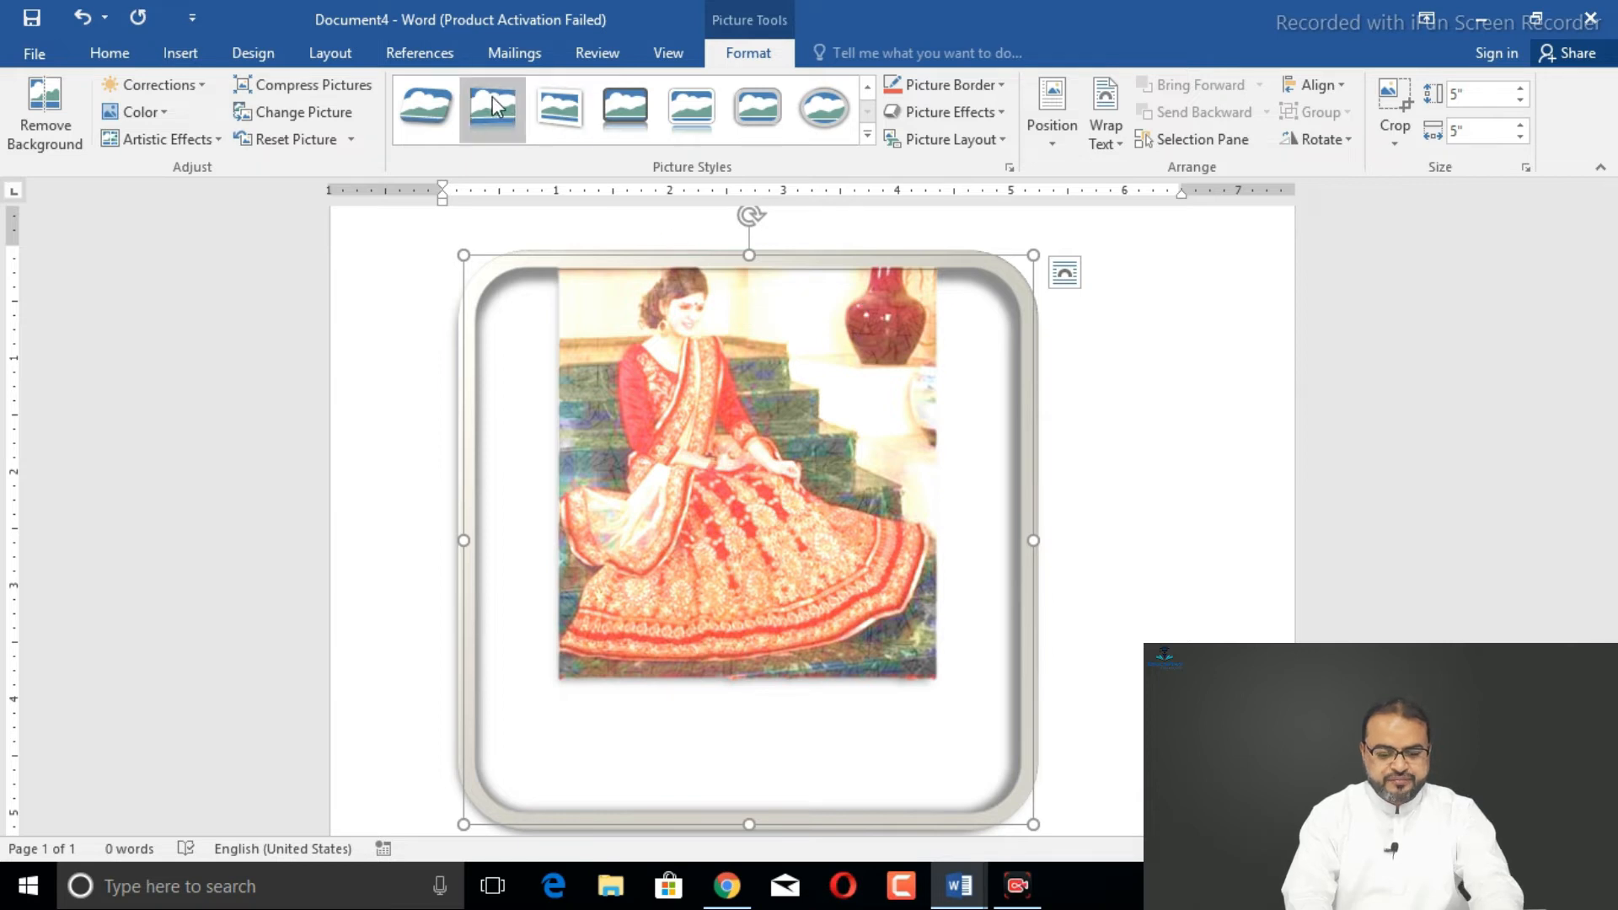
{"action": "key", "text": "ctrl+z"}
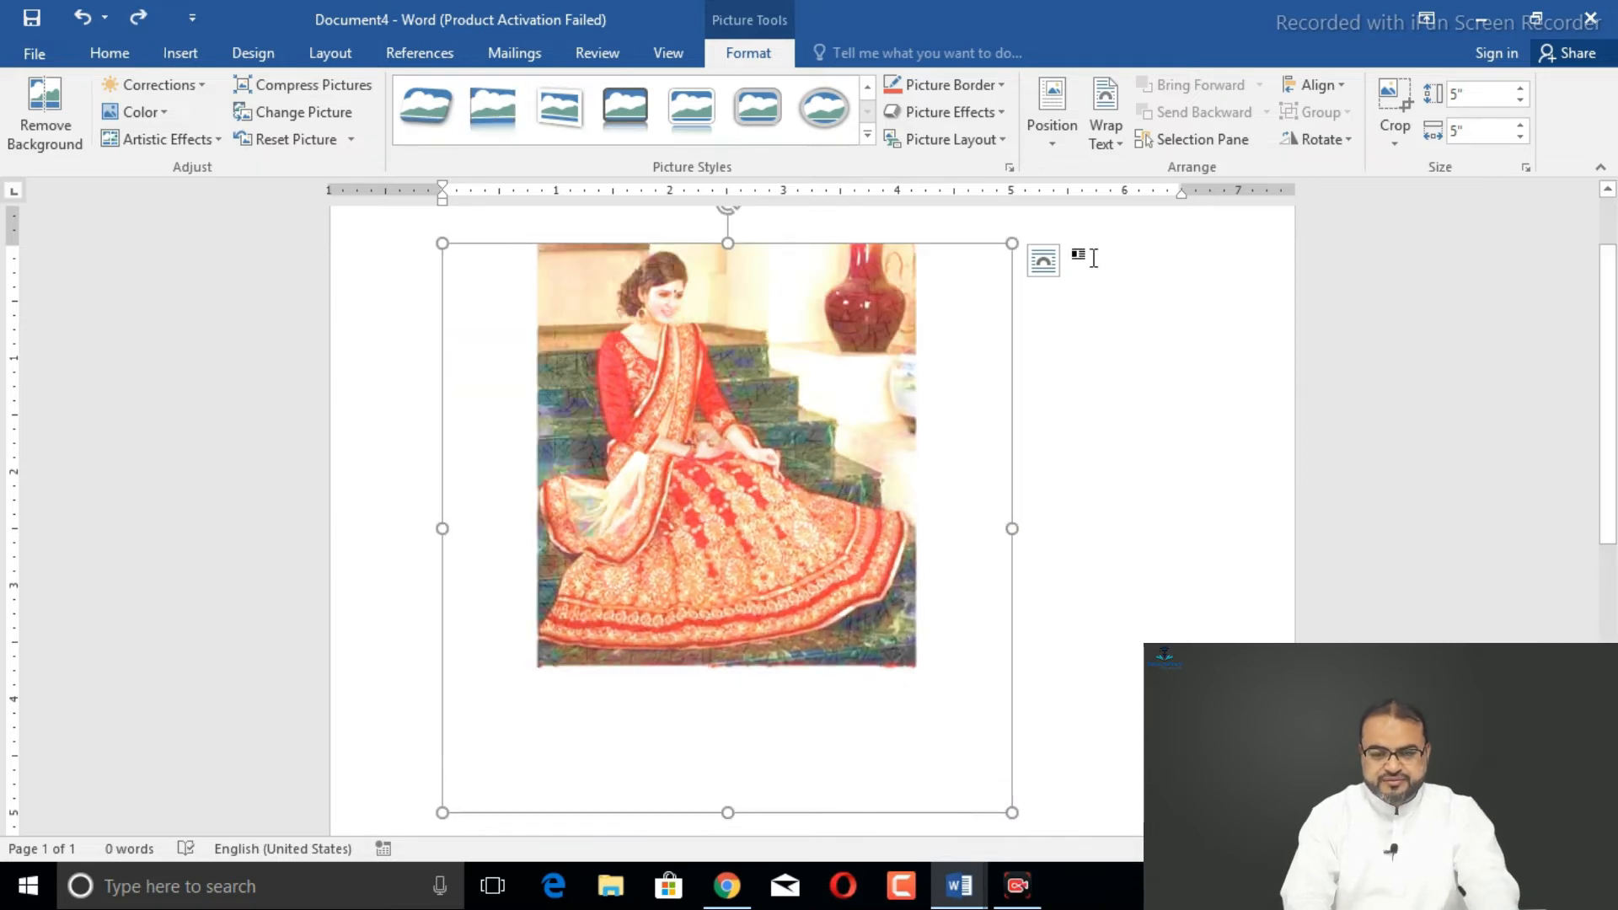
Crop the blank areas beside and below the photo, leaving the picture about 3.73" high and 3.41" wide
{"action": "left_click", "coordinate": [1395, 97]}
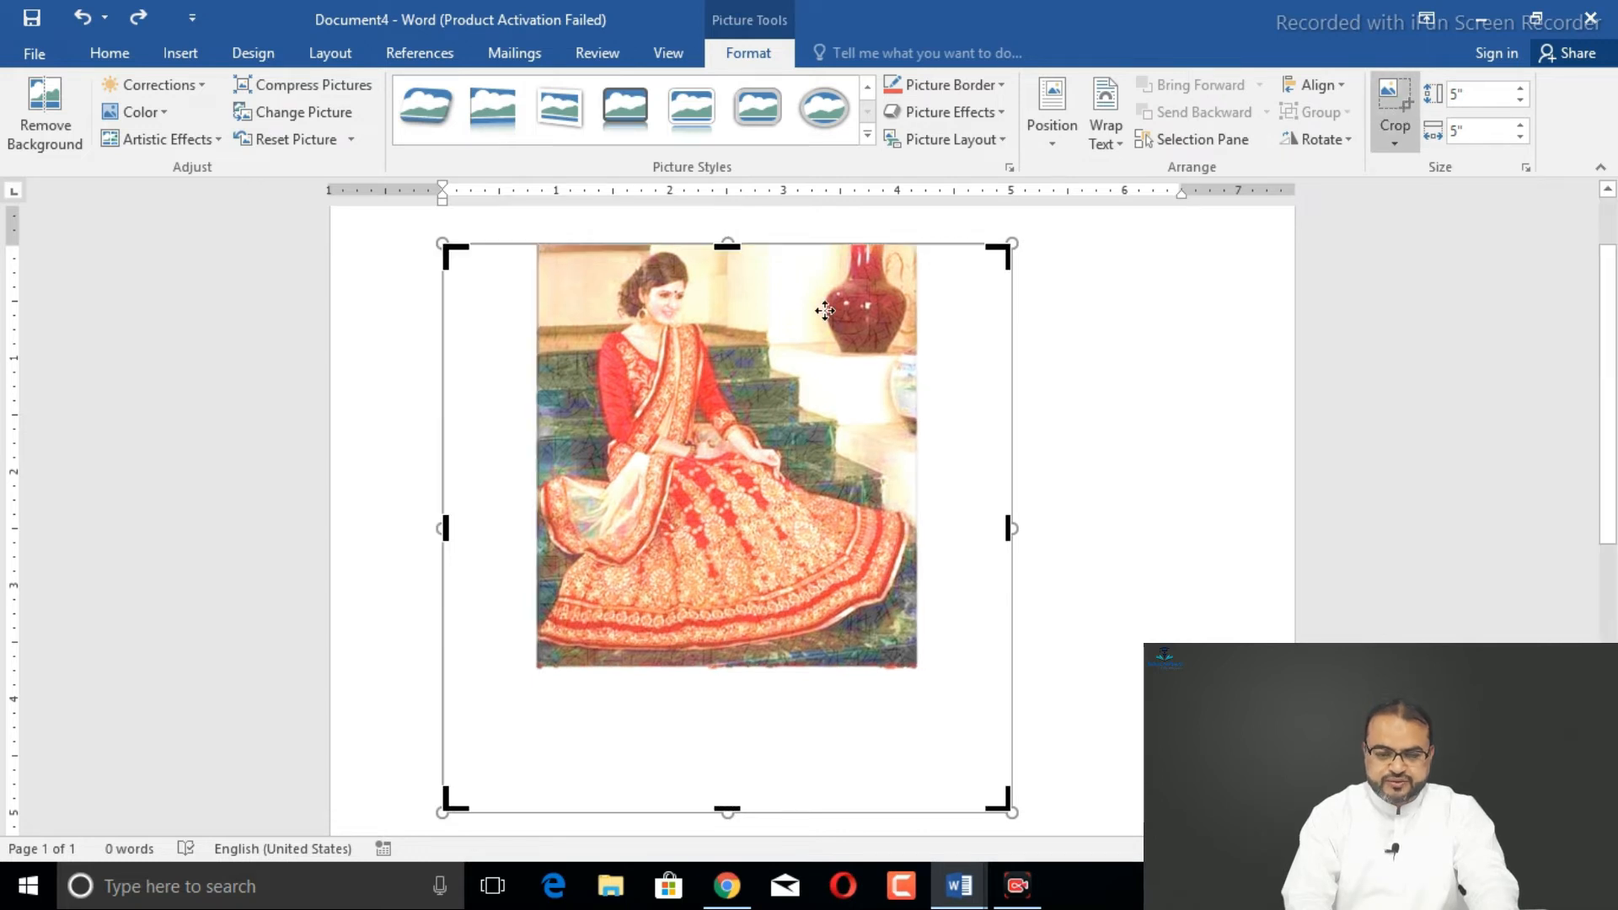
{"action": "left_click_drag", "start_coordinate": [1009, 529], "coordinate": [921, 528]}
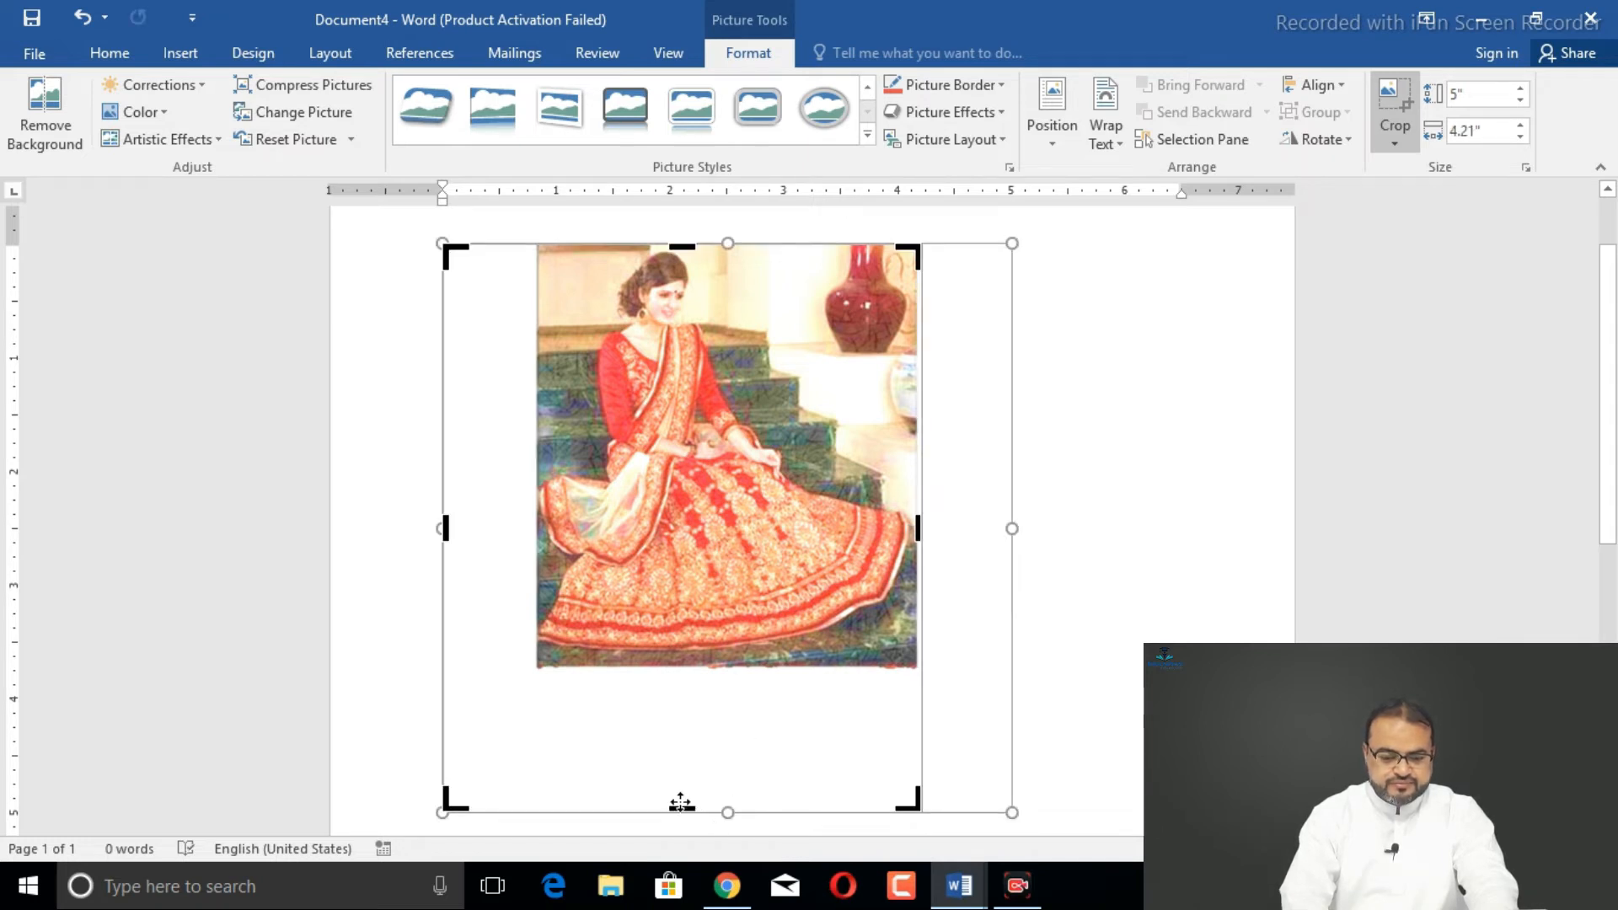
{"action": "left_click_drag", "start_coordinate": [682, 807], "coordinate": [706, 669]}
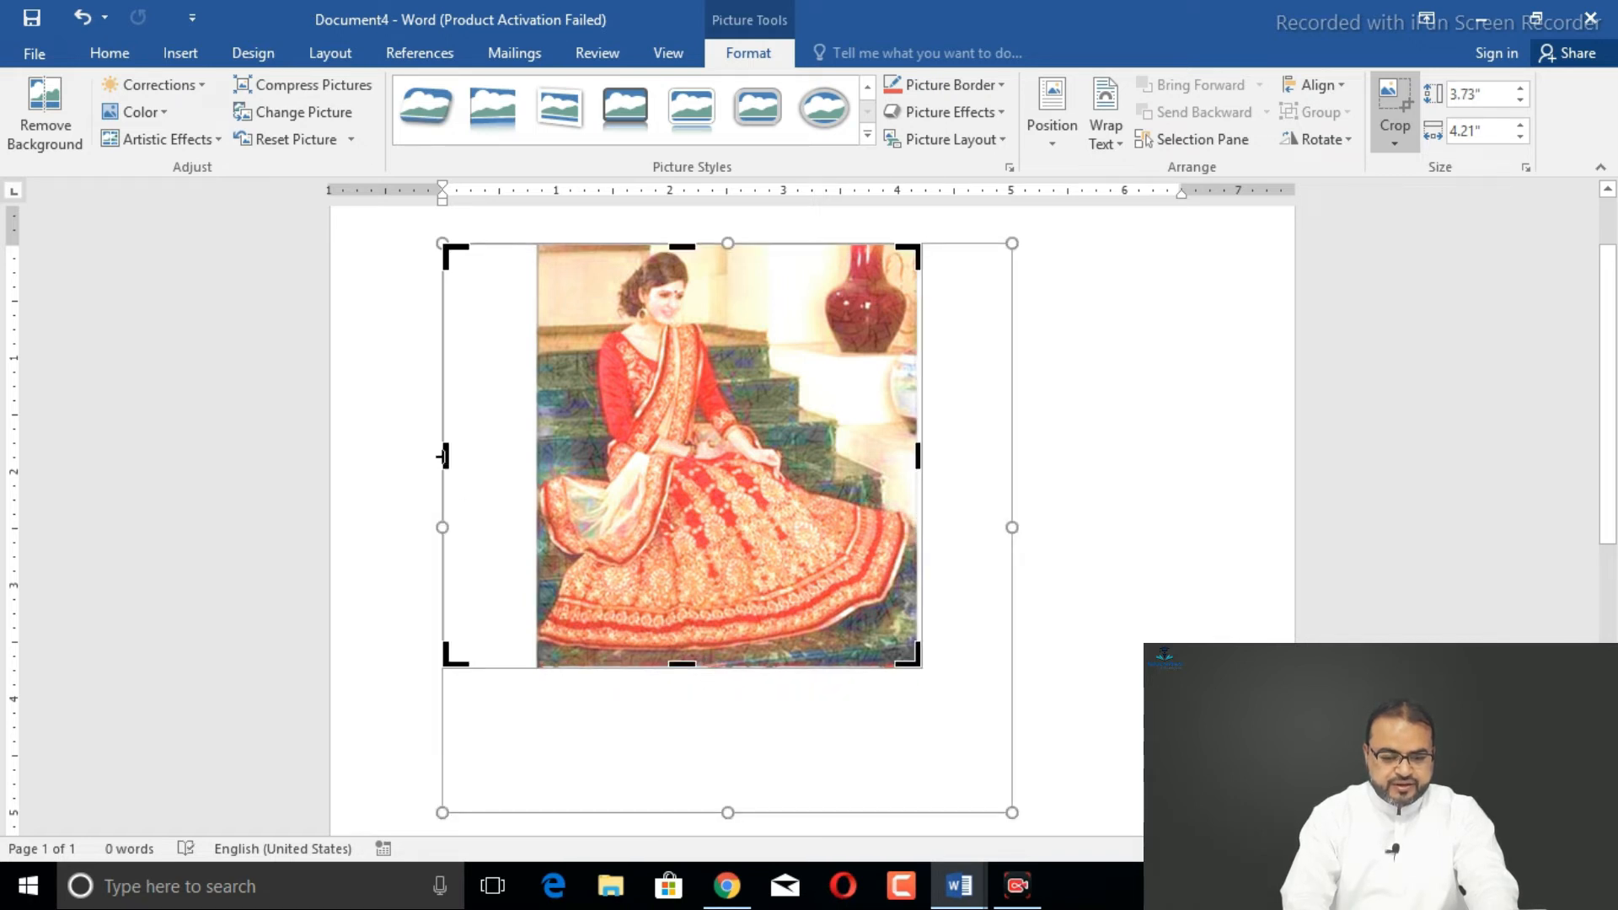
{"action": "left_click_drag", "start_coordinate": [487, 455], "coordinate": [537, 459]}
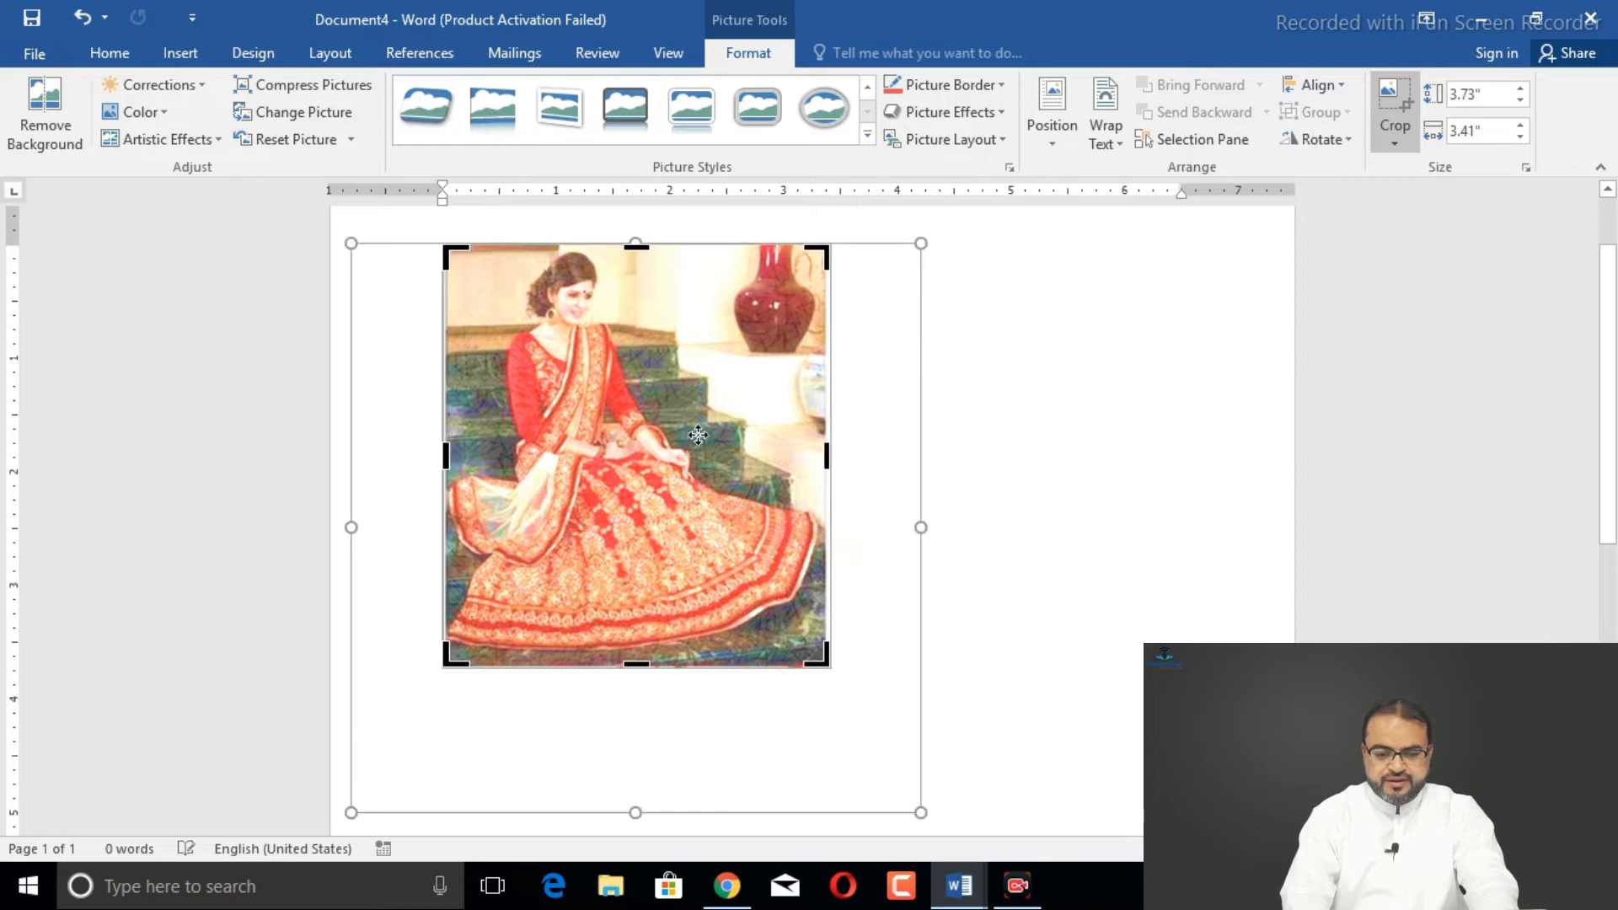
{"action": "left_click", "coordinate": [1389, 108]}
{"action": "left_click_drag", "start_coordinate": [700, 375], "coordinate": [790, 380]}
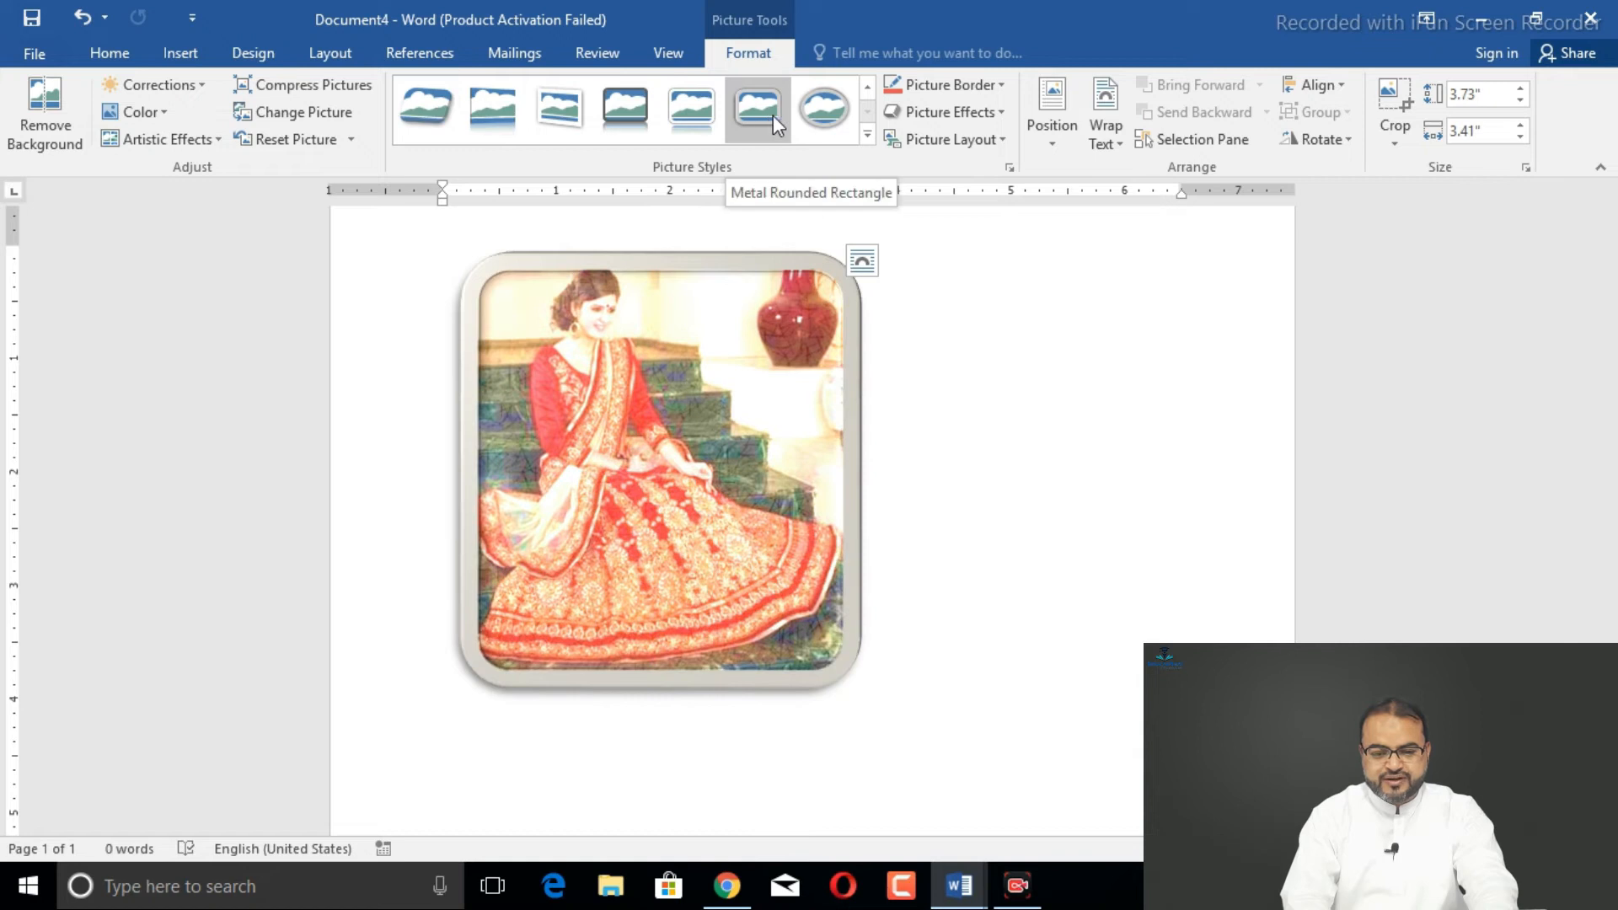
Give the cropped picture the oval picture style with a metal frame
{"action": "left_click", "coordinate": [772, 114]}
{"action": "left_click", "coordinate": [867, 134]}
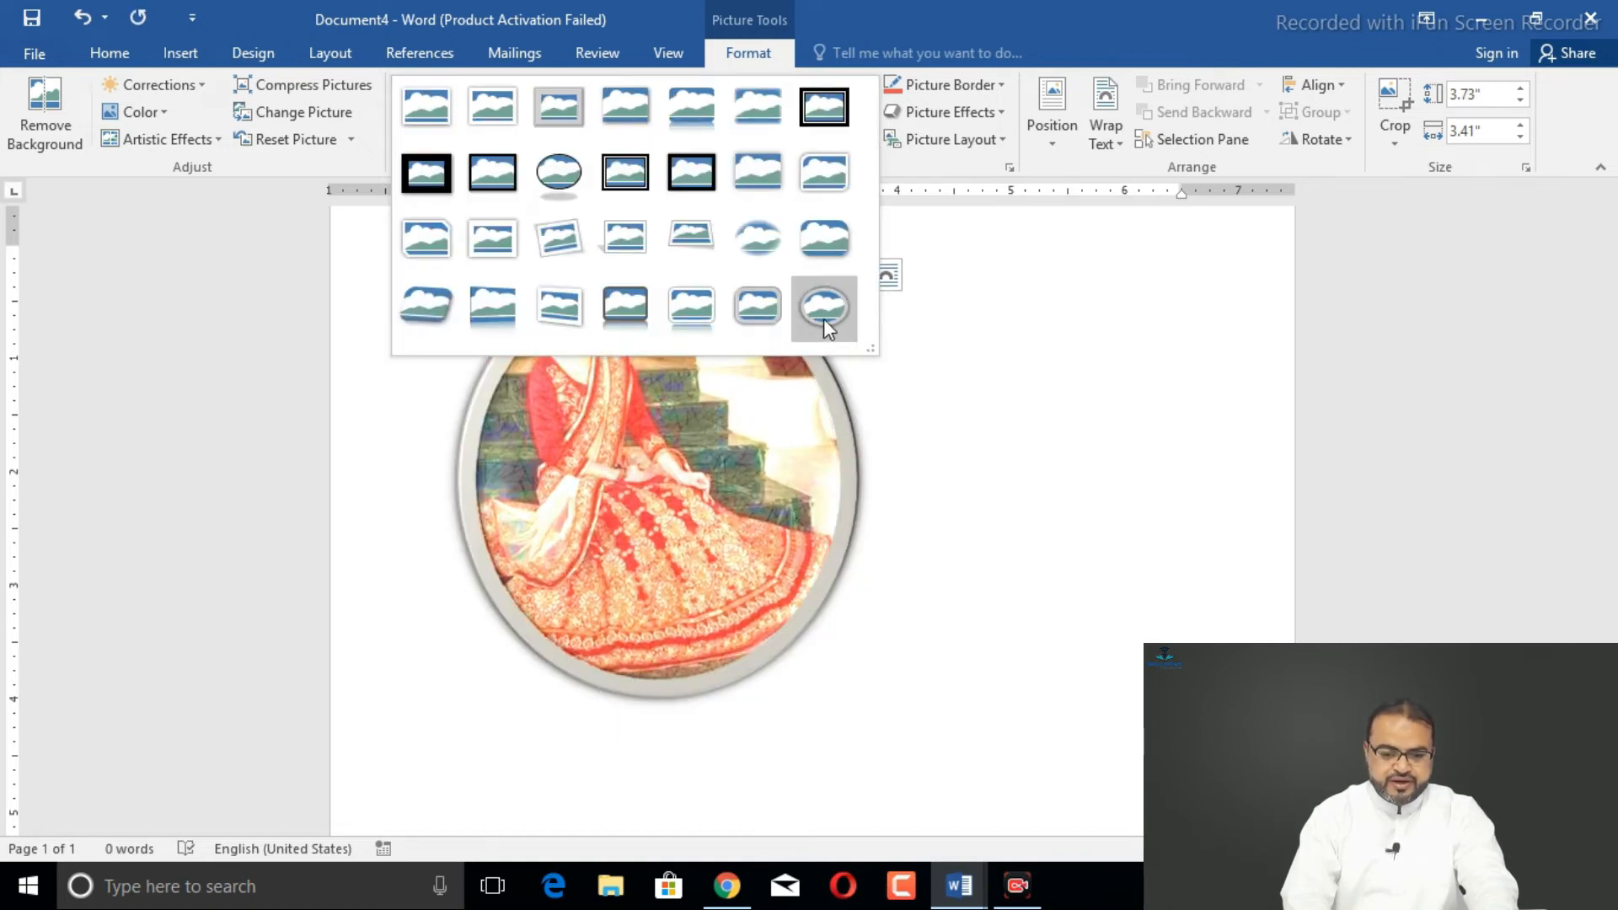
{"action": "left_click", "coordinate": [825, 322]}
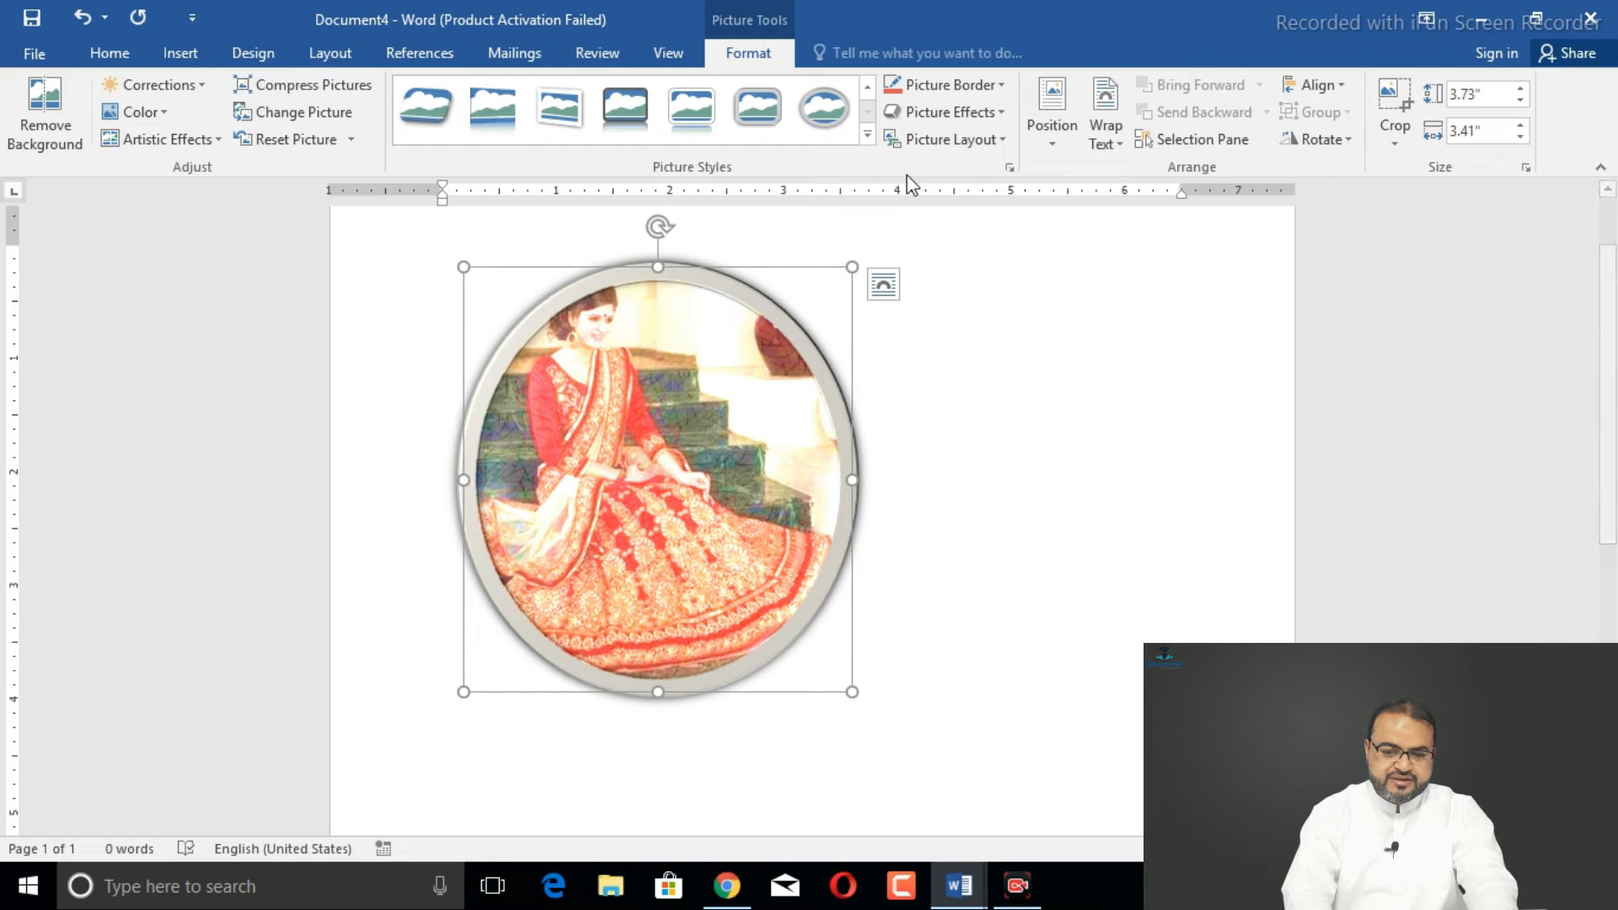
Change the picture's border color to the darker gold theme shade
{"action": "left_click", "coordinate": [993, 88]}
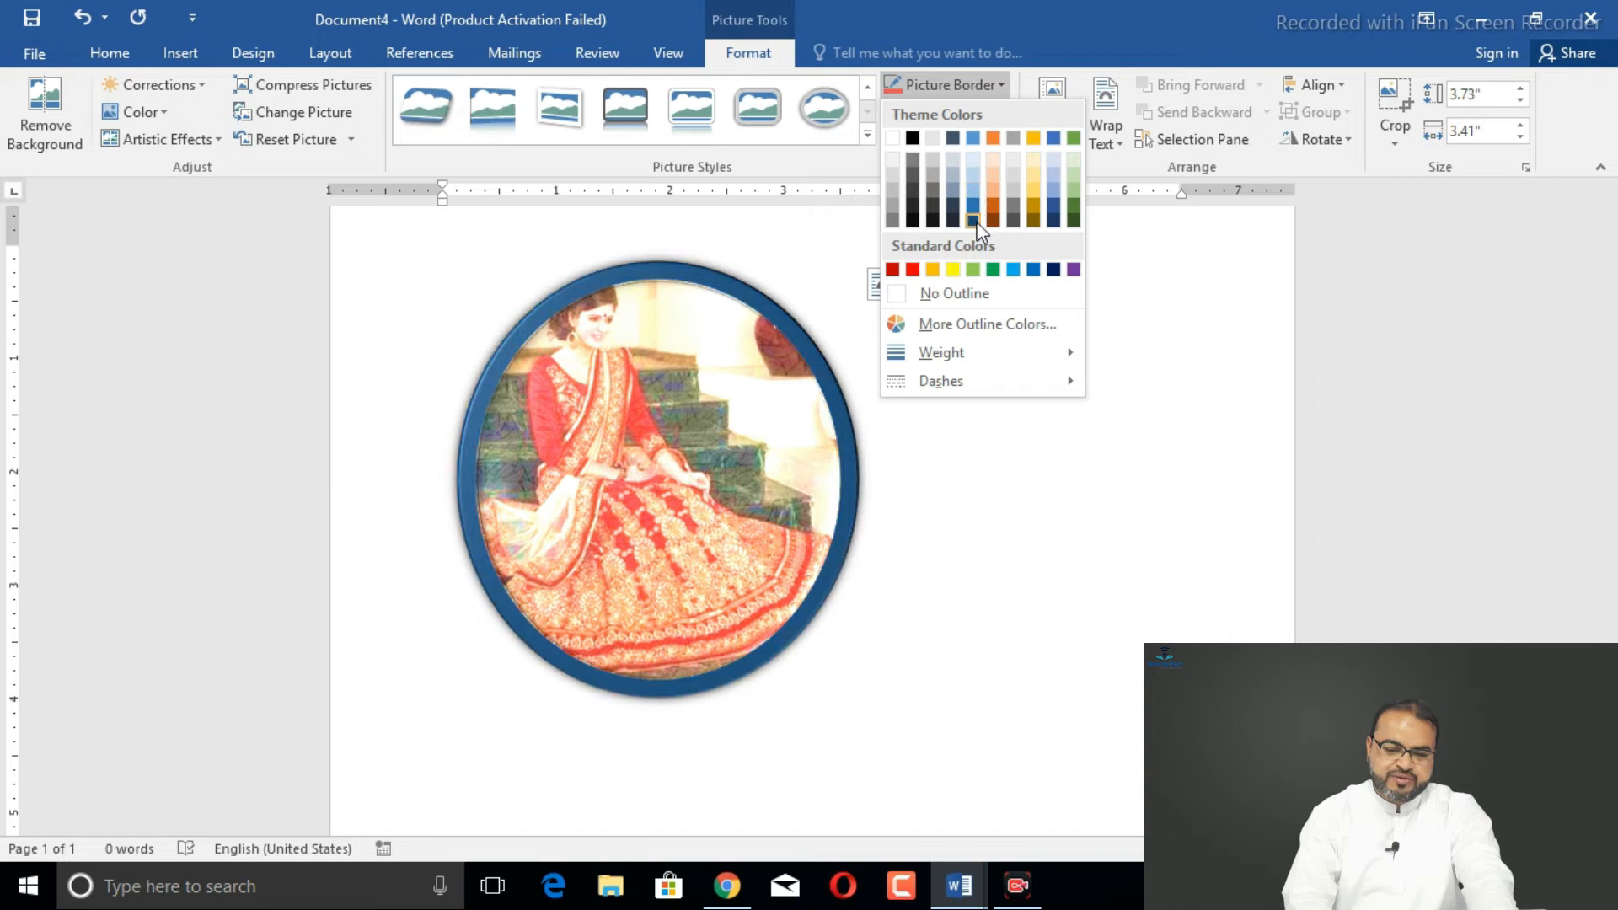
{"action": "left_click", "coordinate": [1033, 199]}
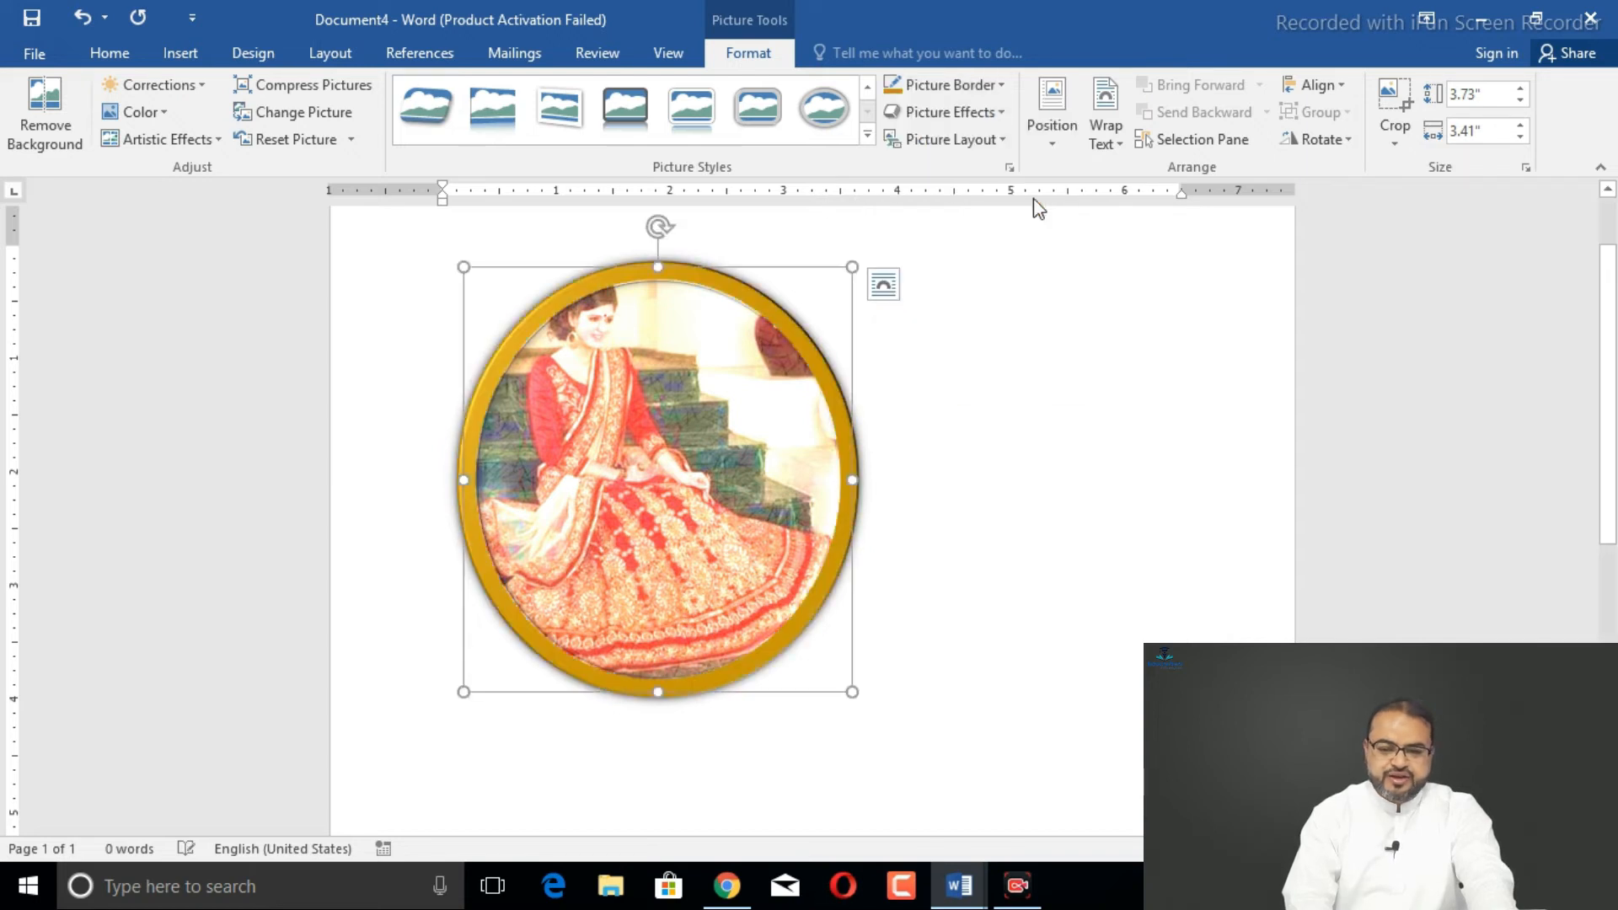
Give the framed oval picture a perspective shadow cast on the ground below it and a reflection variation beneath
{"action": "left_click", "coordinate": [973, 118]}
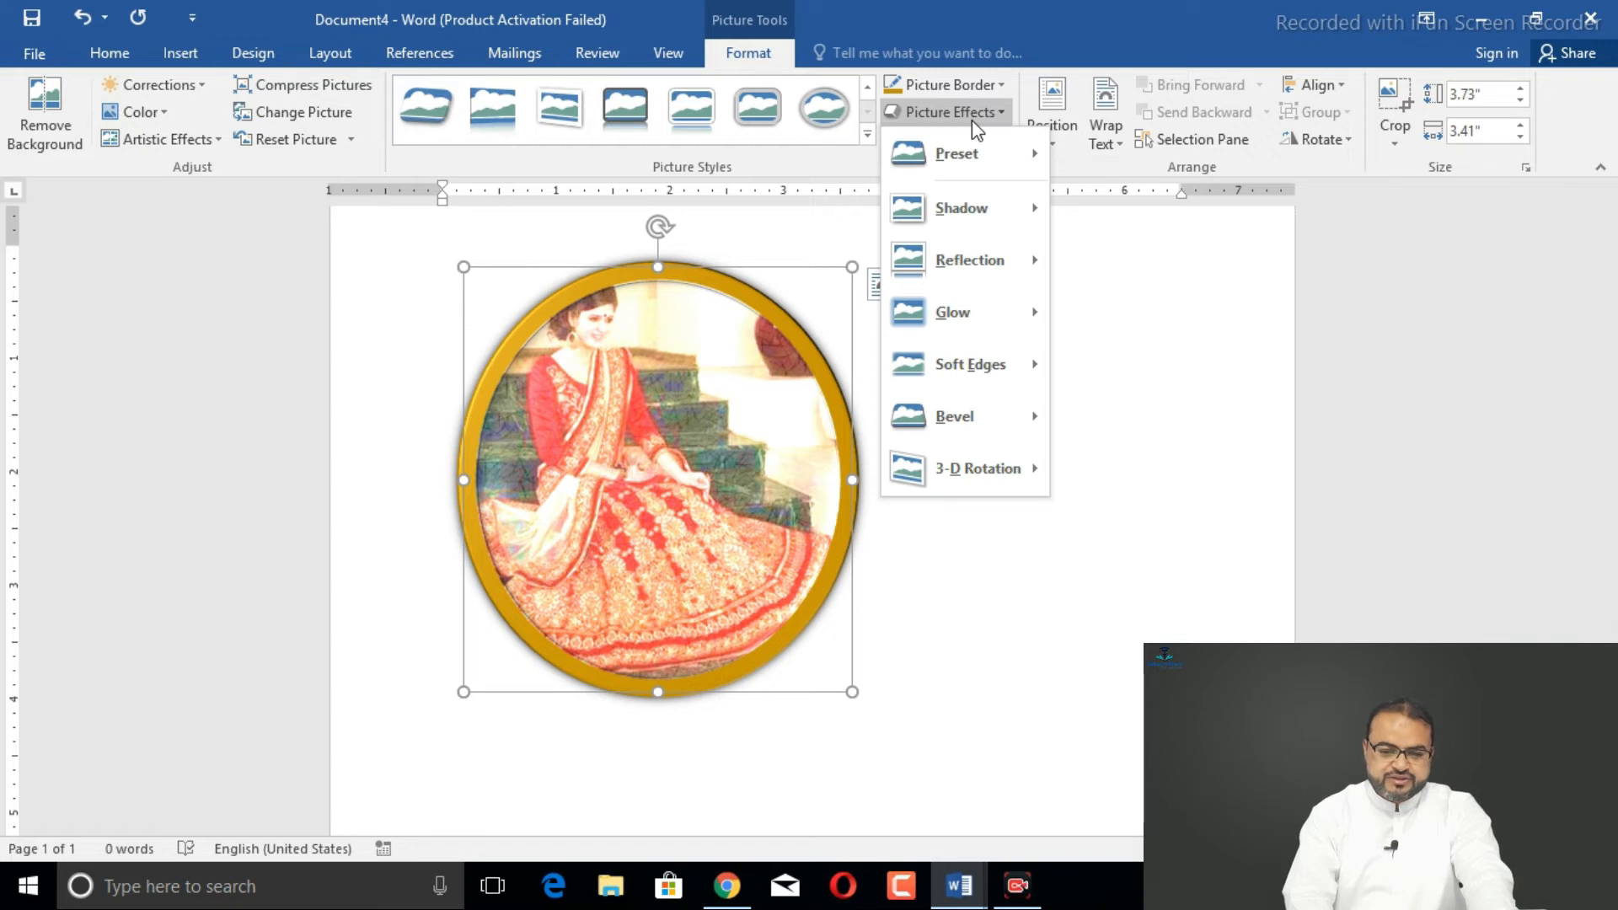
{"action": "mouse_move", "coordinate": [975, 161]}
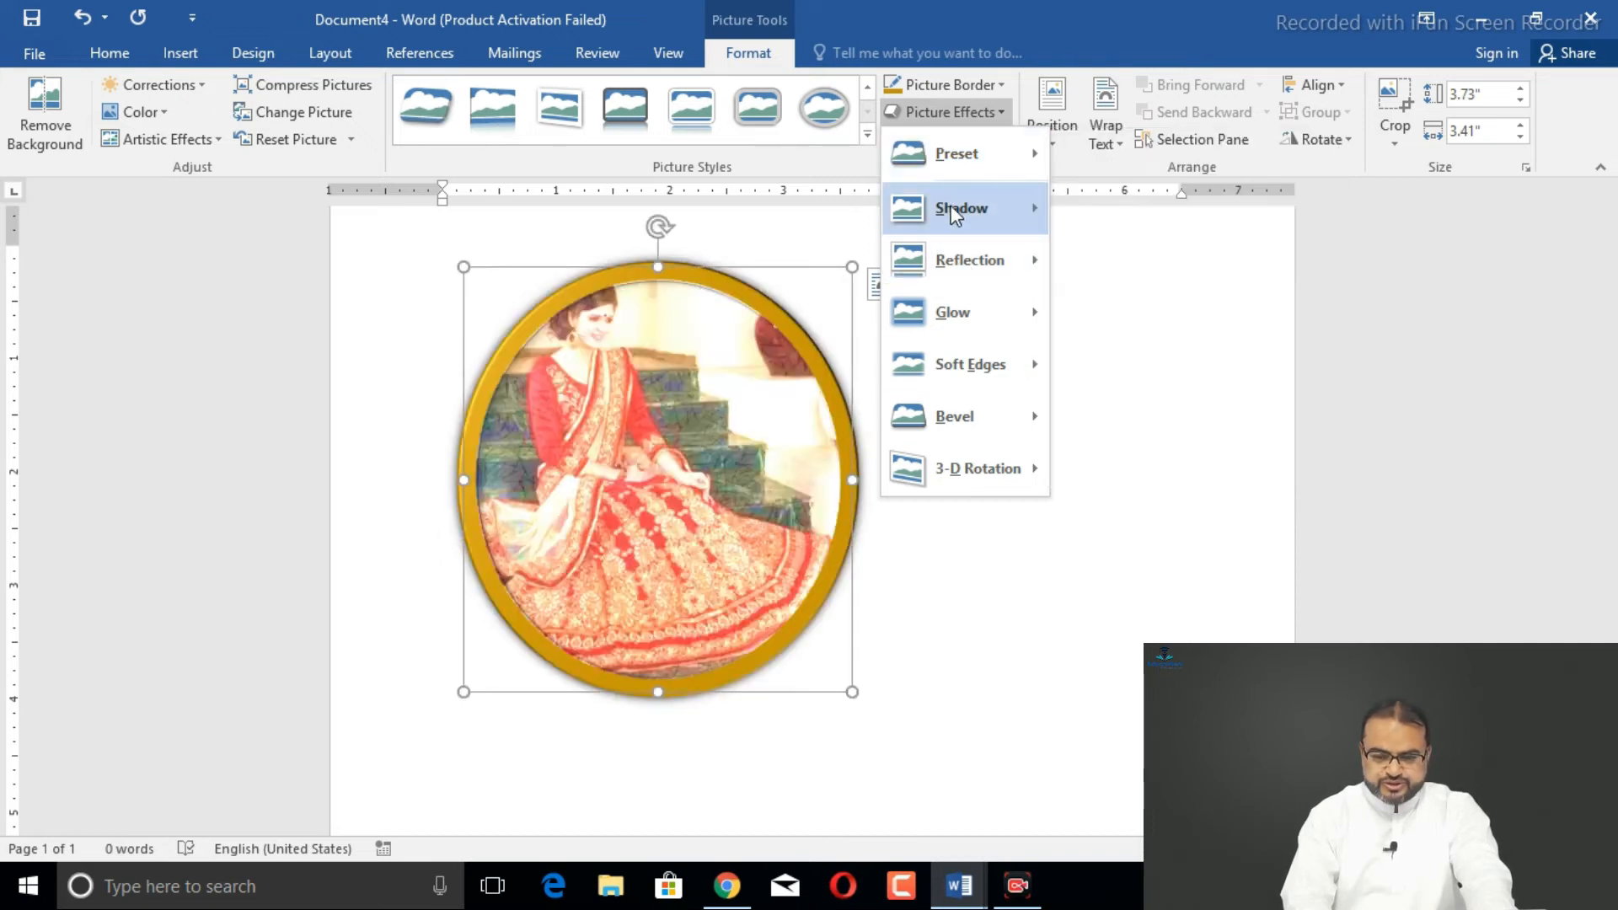
{"action": "mouse_move", "coordinate": [986, 205]}
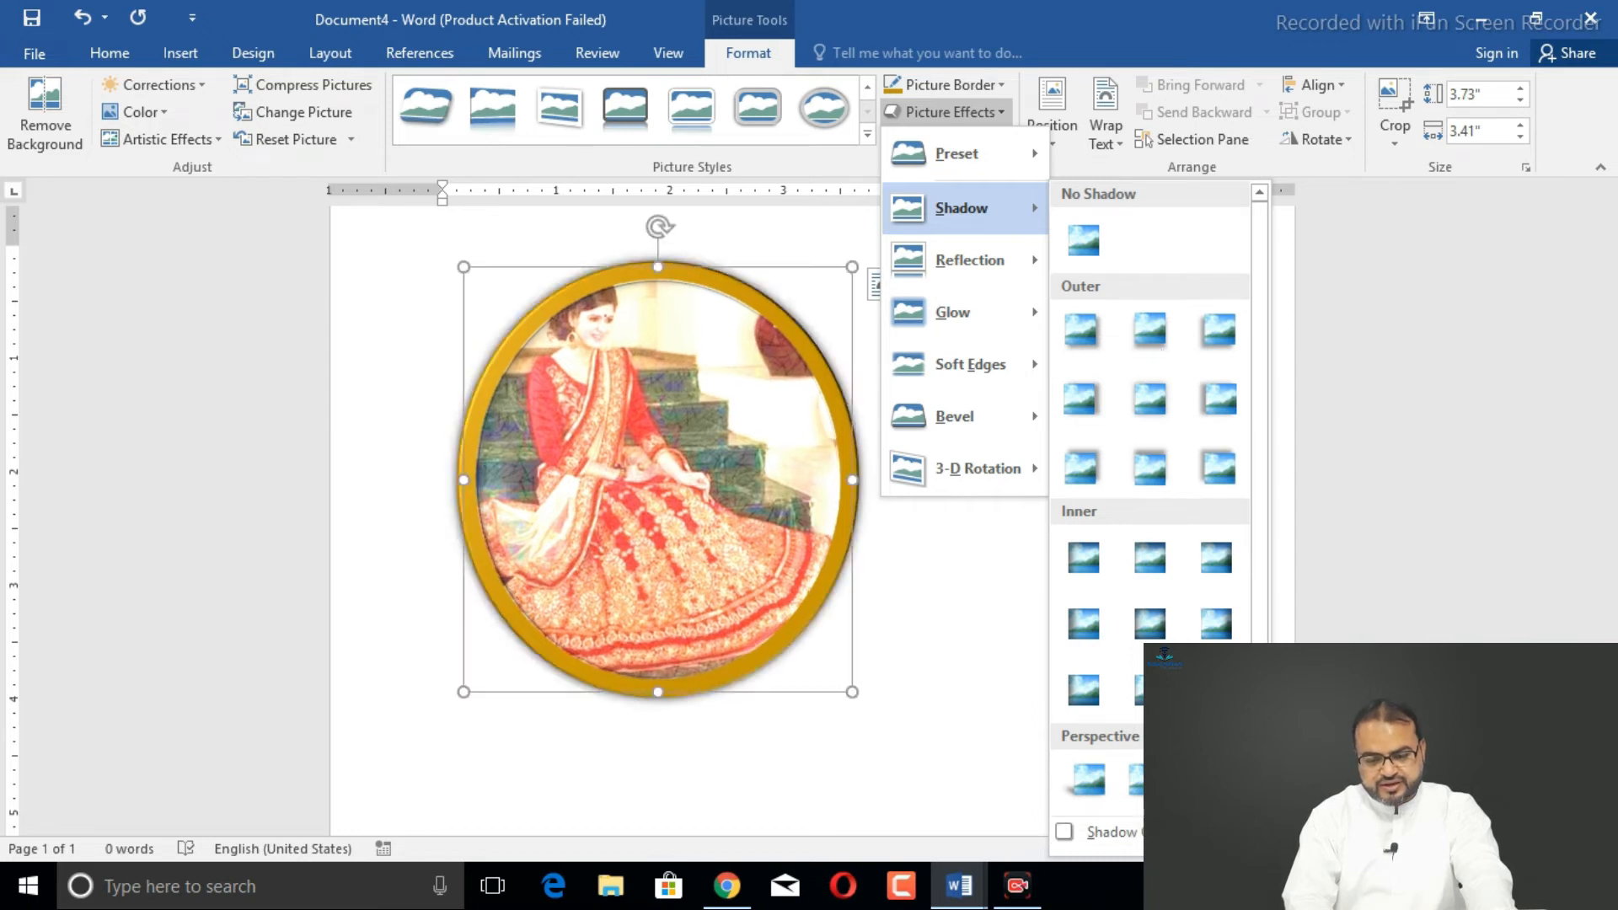
{"action": "left_click", "coordinate": [1215, 779]}
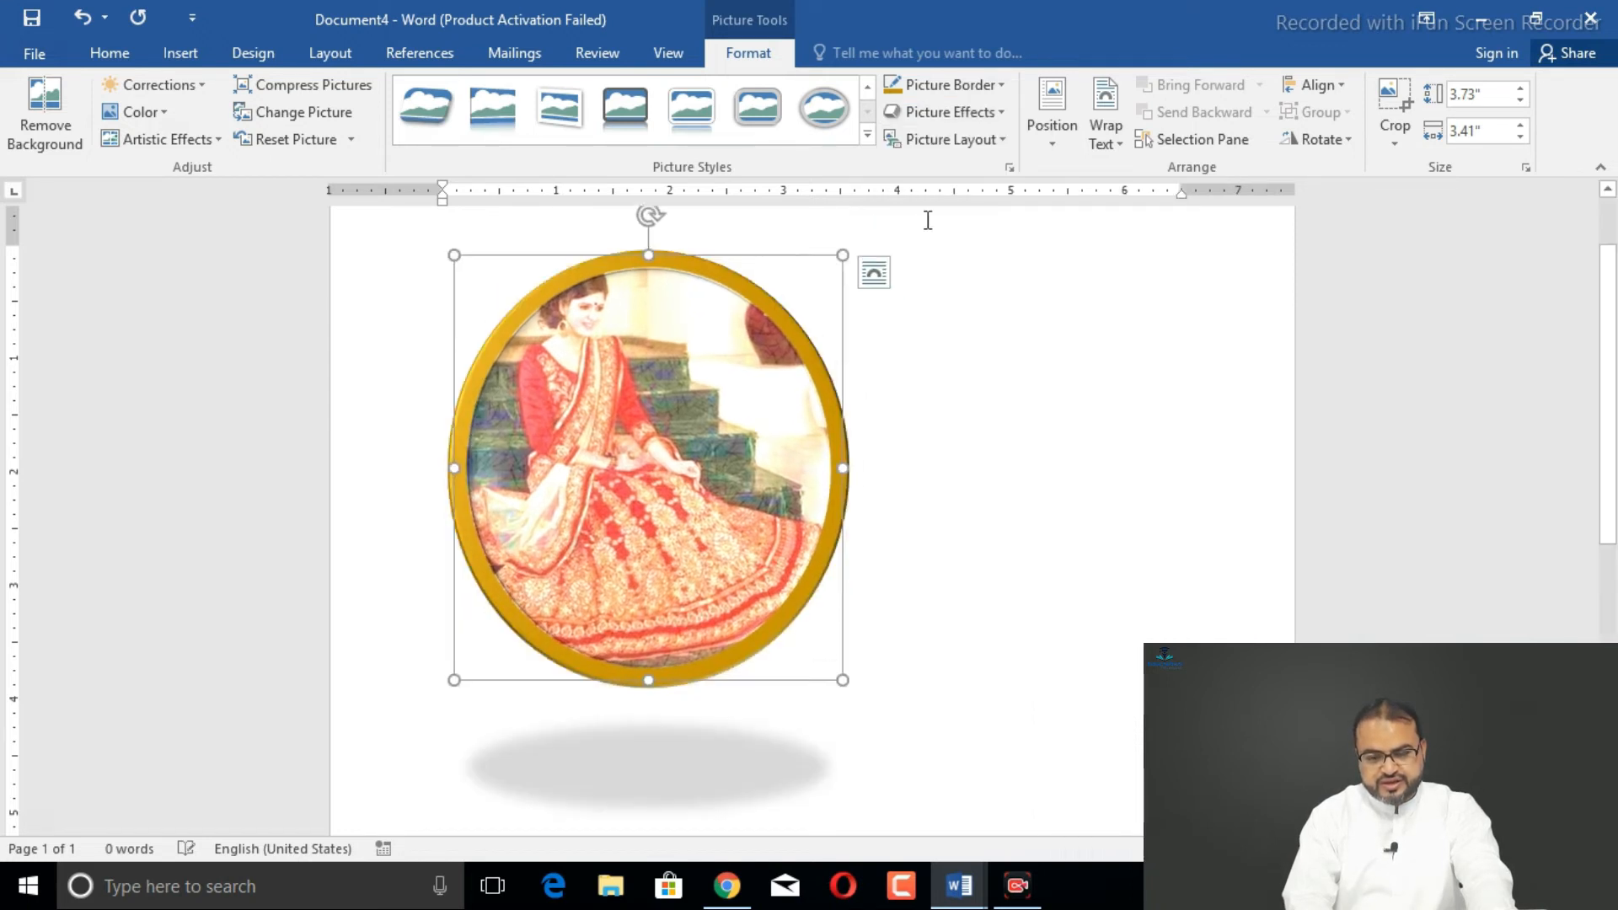
{"action": "left_click", "coordinate": [952, 112]}
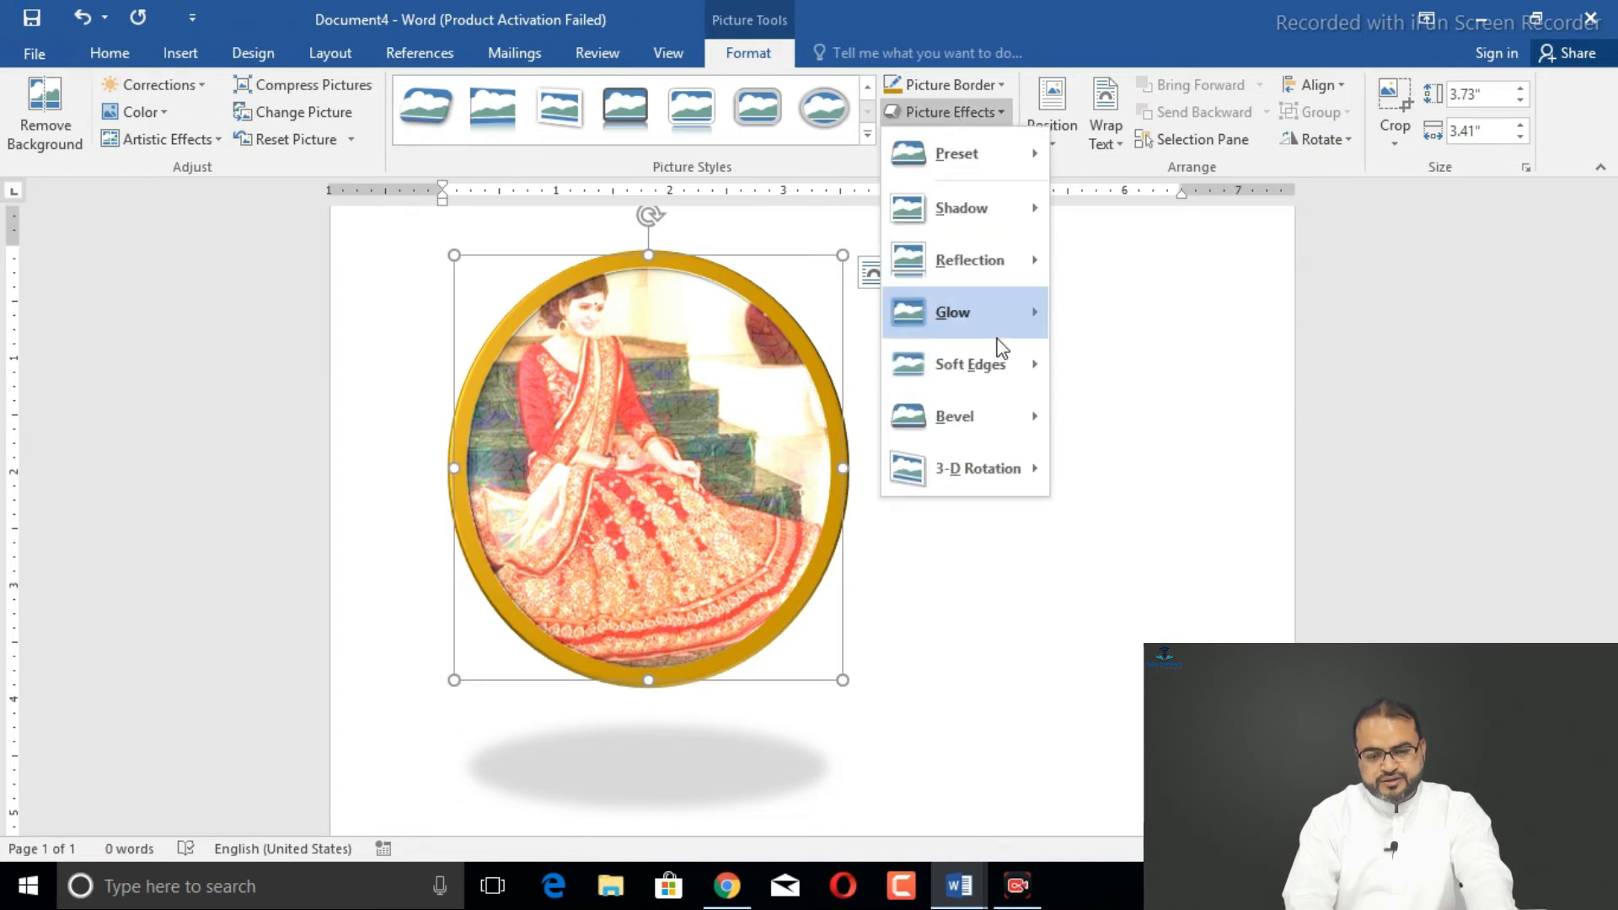
{"action": "mouse_move", "coordinate": [1018, 275]}
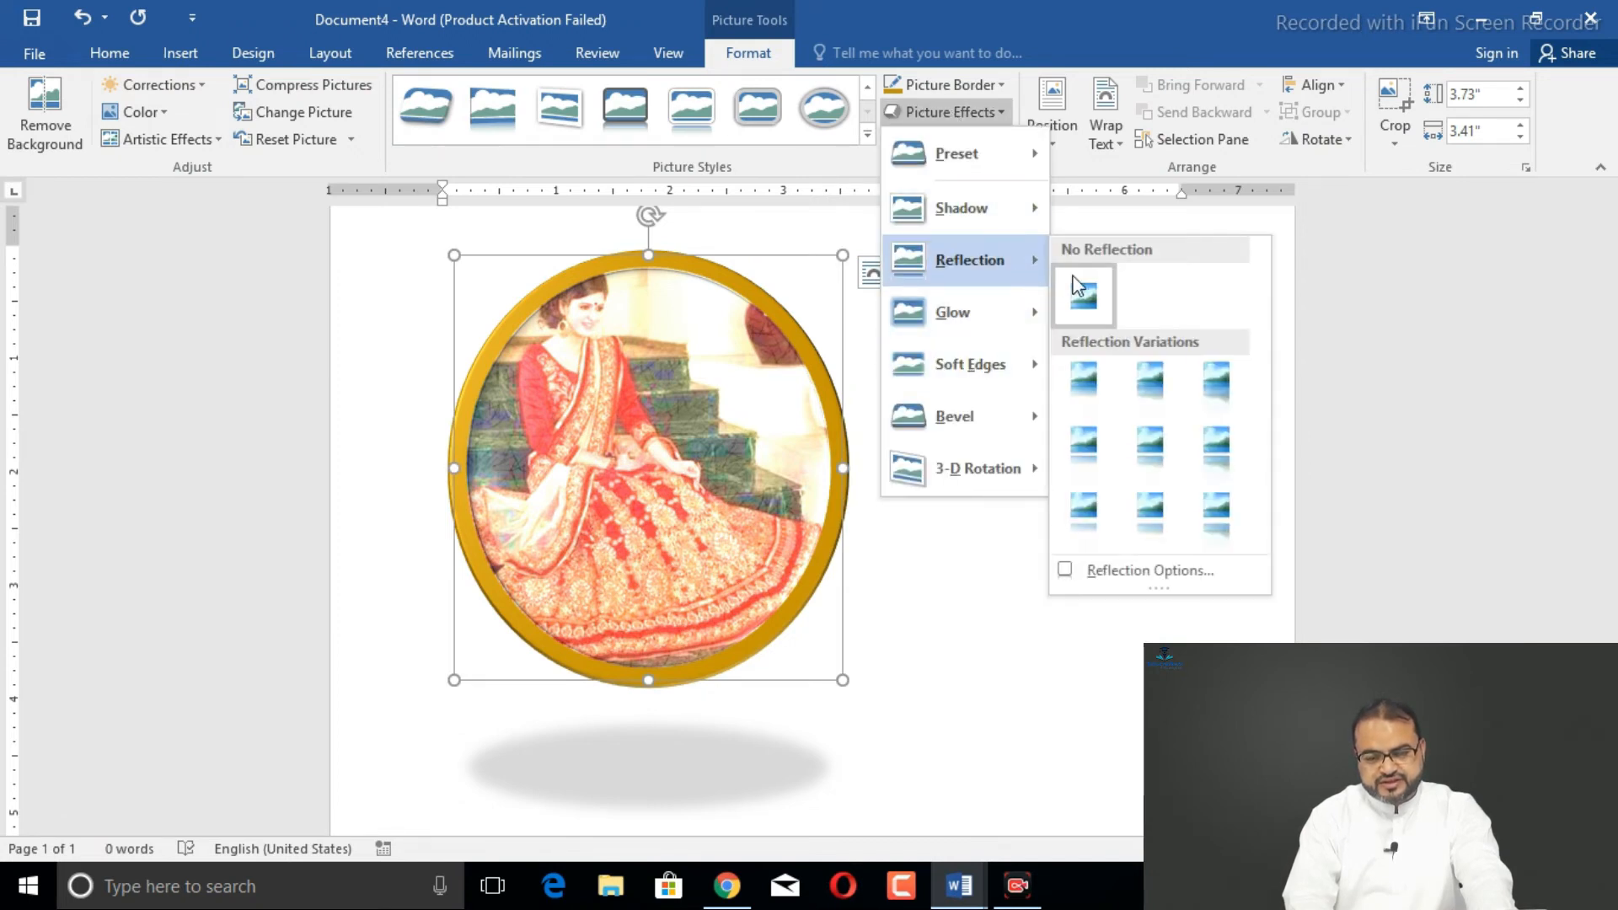
{"action": "left_click", "coordinate": [1161, 407]}
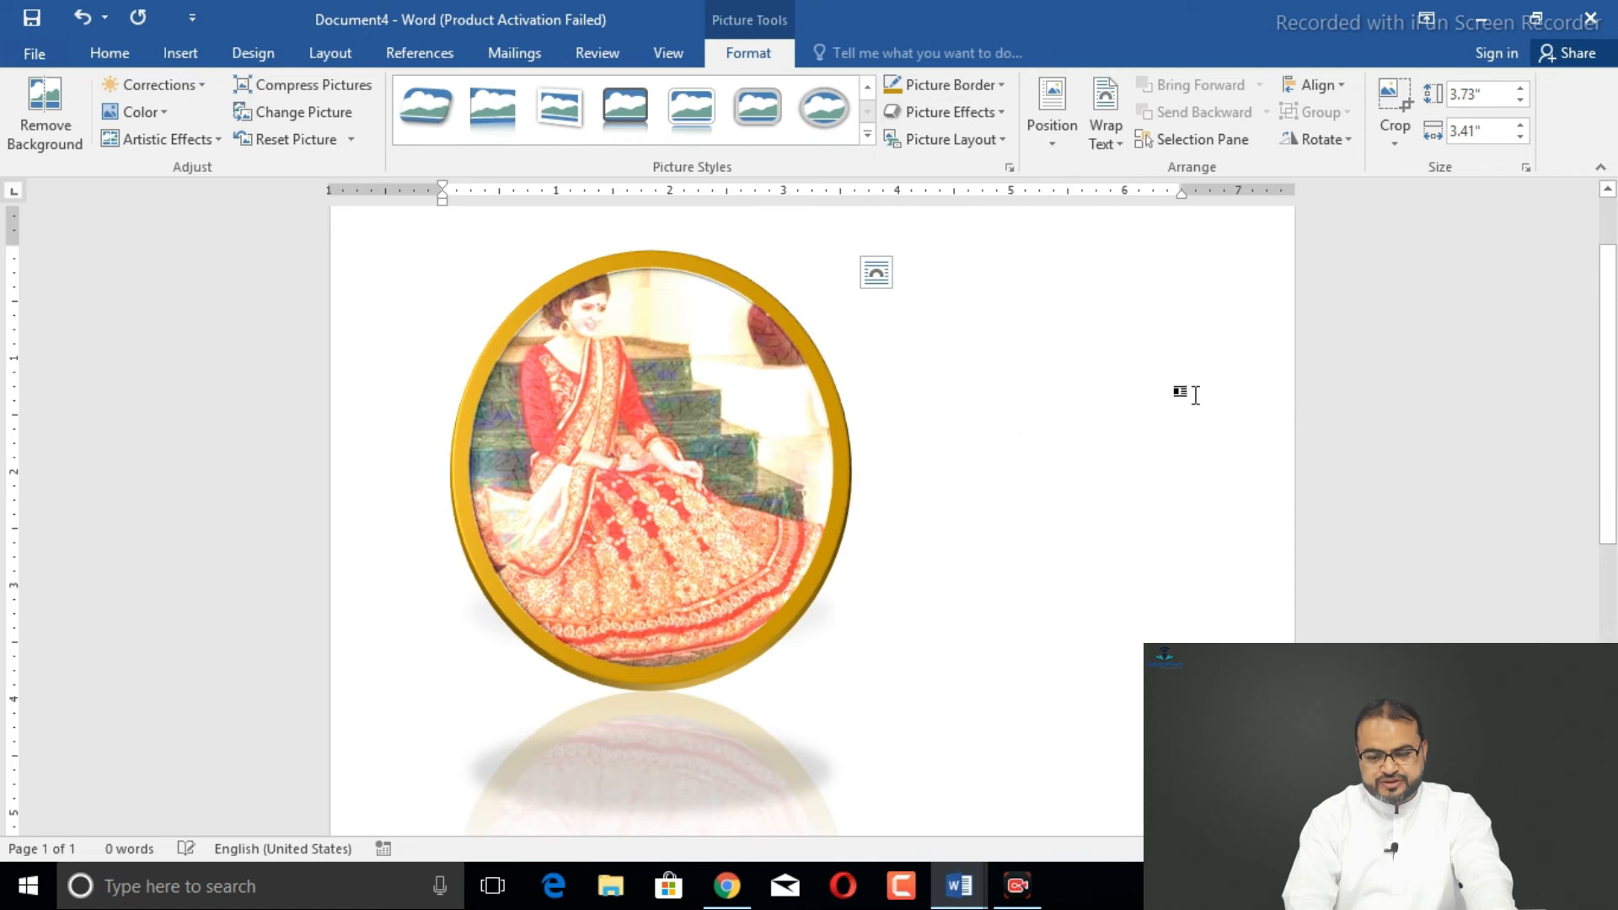
Add a fairly wide orange glow around the oval picture and a soft rounded bevel on its frame
{"action": "left_click", "coordinate": [967, 114]}
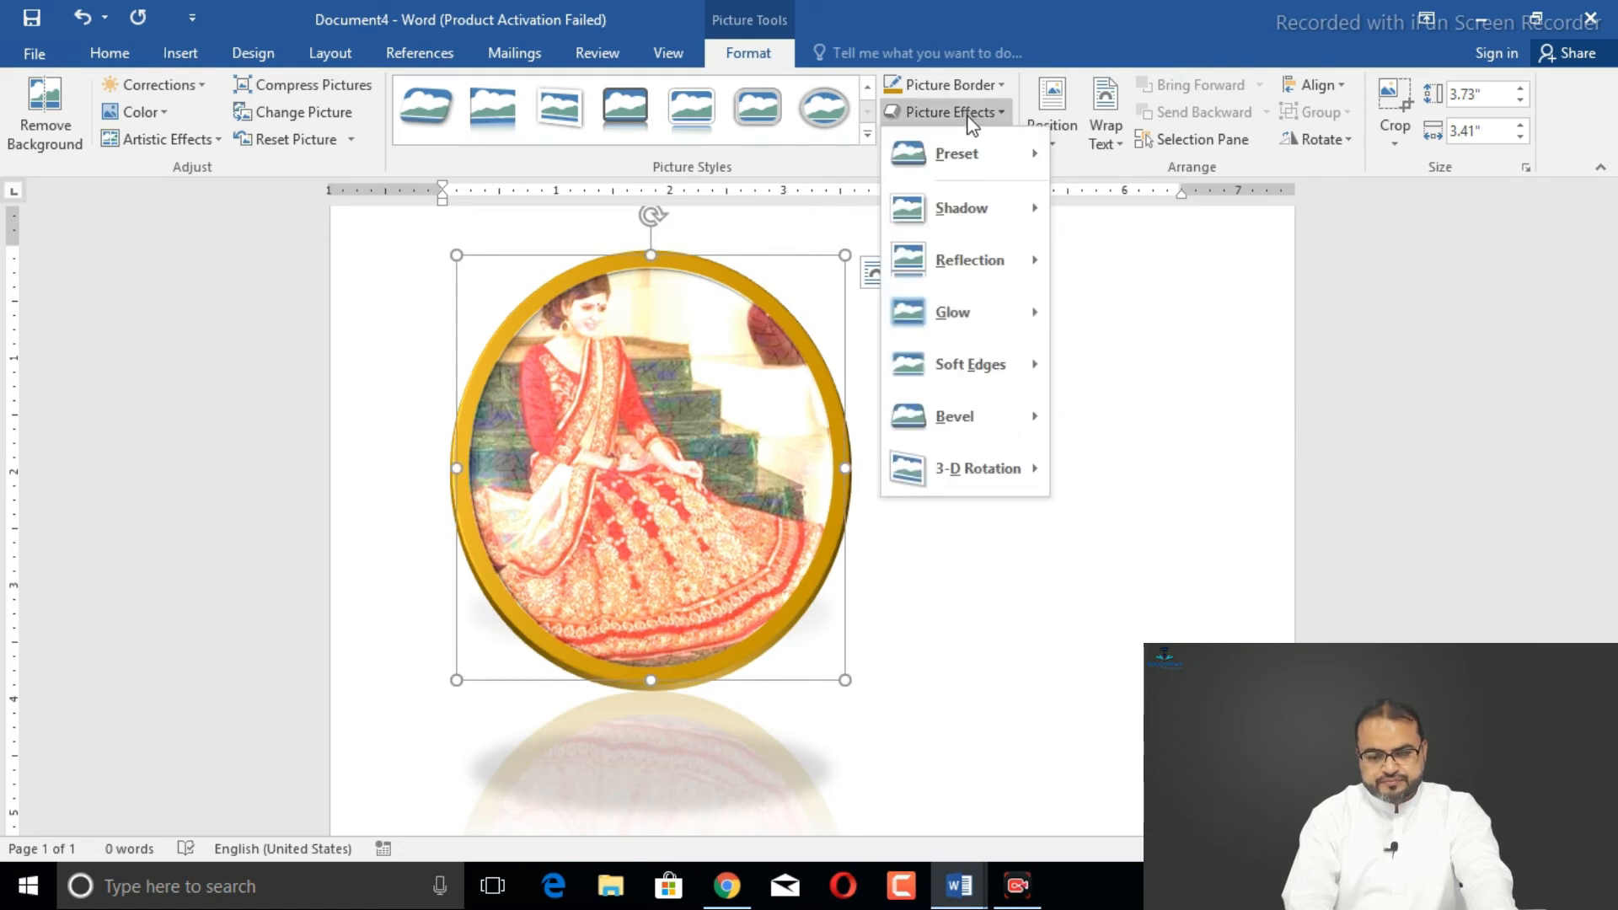
{"action": "mouse_move", "coordinate": [973, 307]}
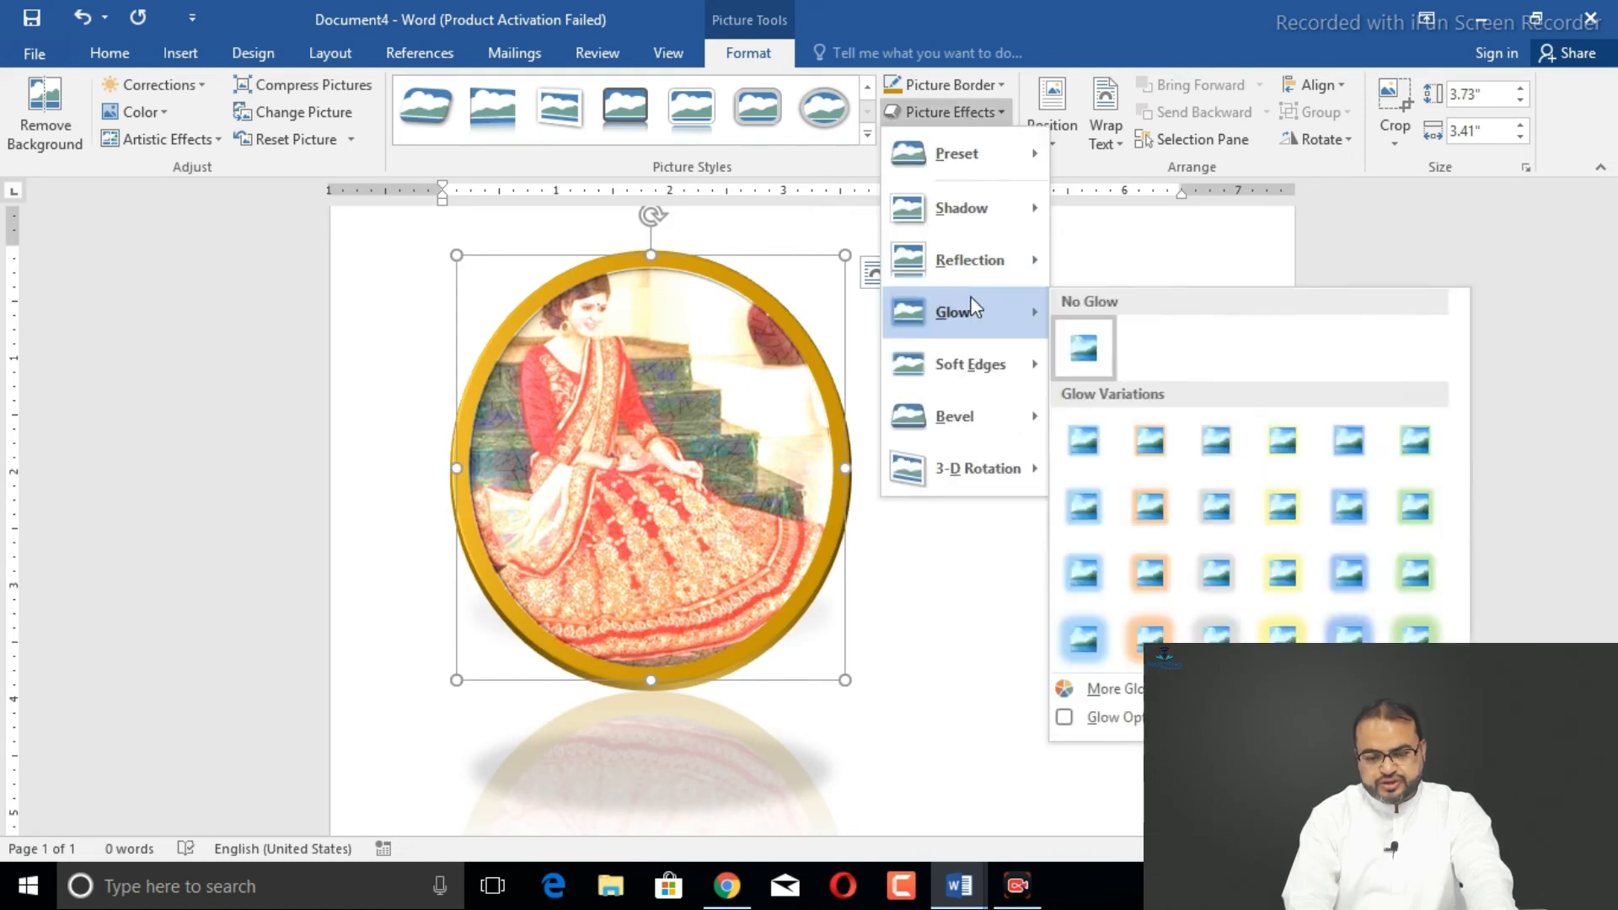
{"action": "left_click", "coordinate": [1151, 575]}
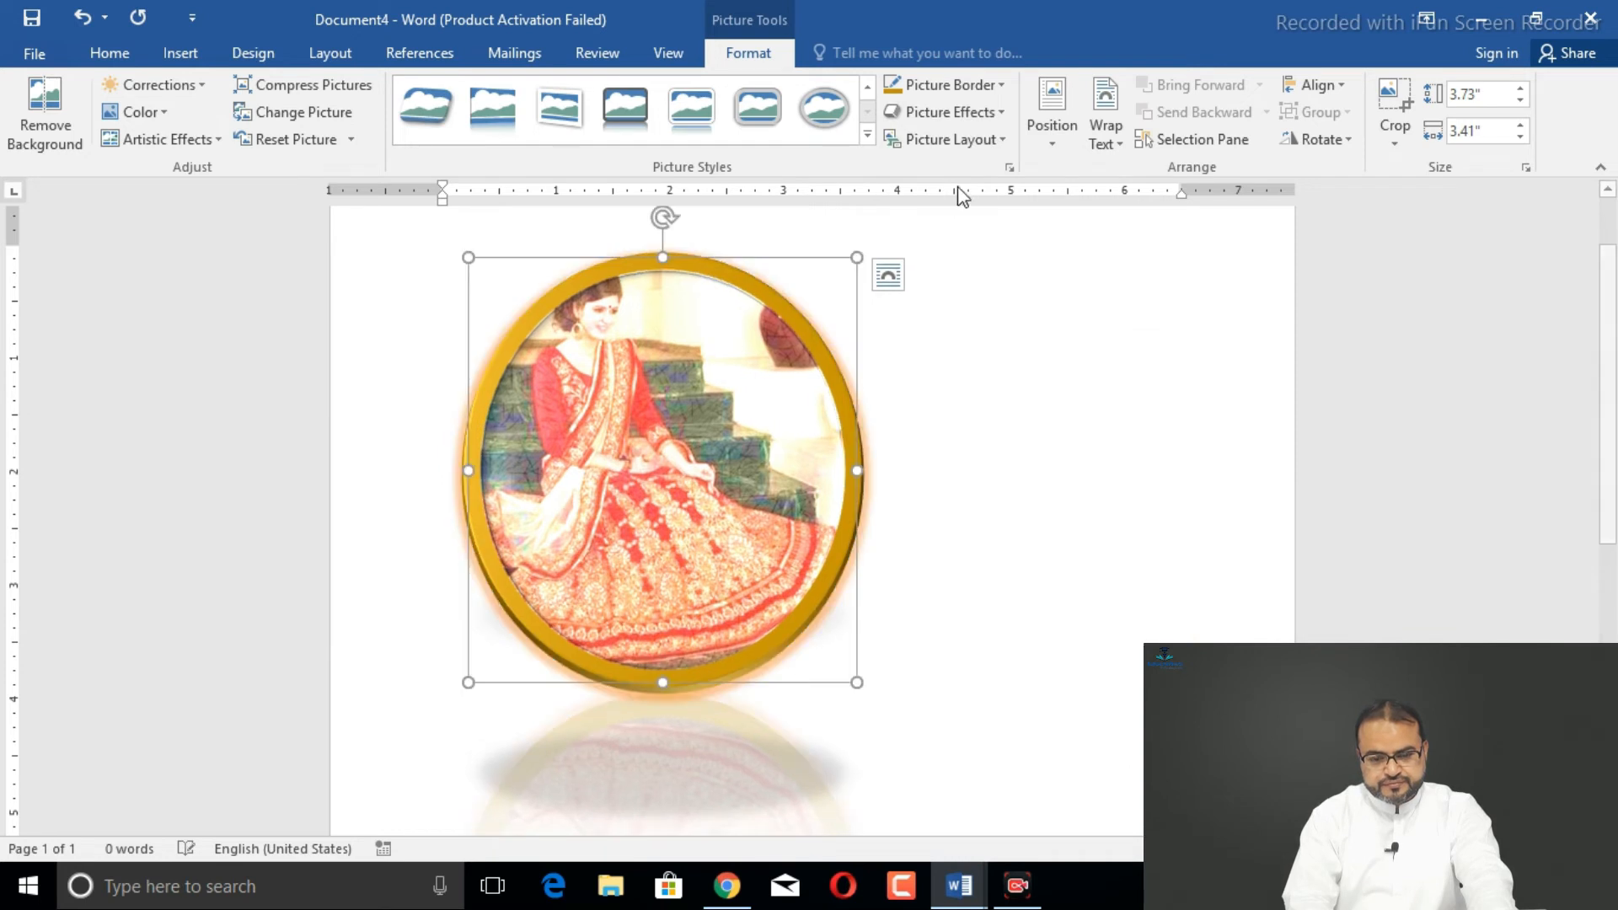
{"action": "left_click", "coordinate": [981, 113]}
{"action": "mouse_move", "coordinate": [992, 413]}
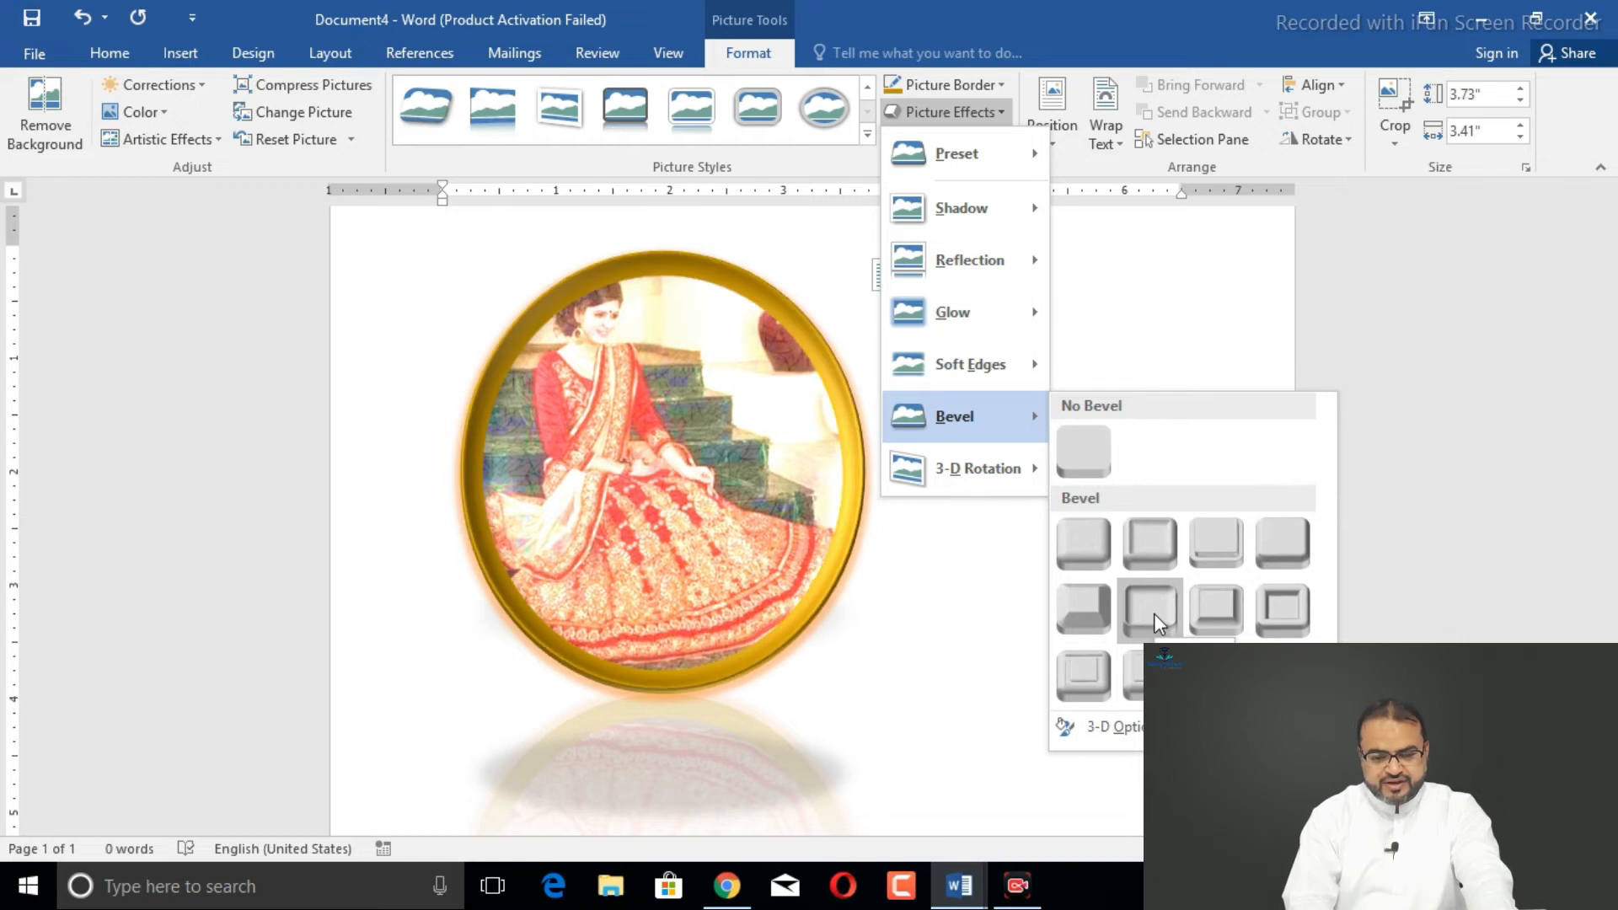
{"action": "left_click", "coordinate": [1155, 613]}
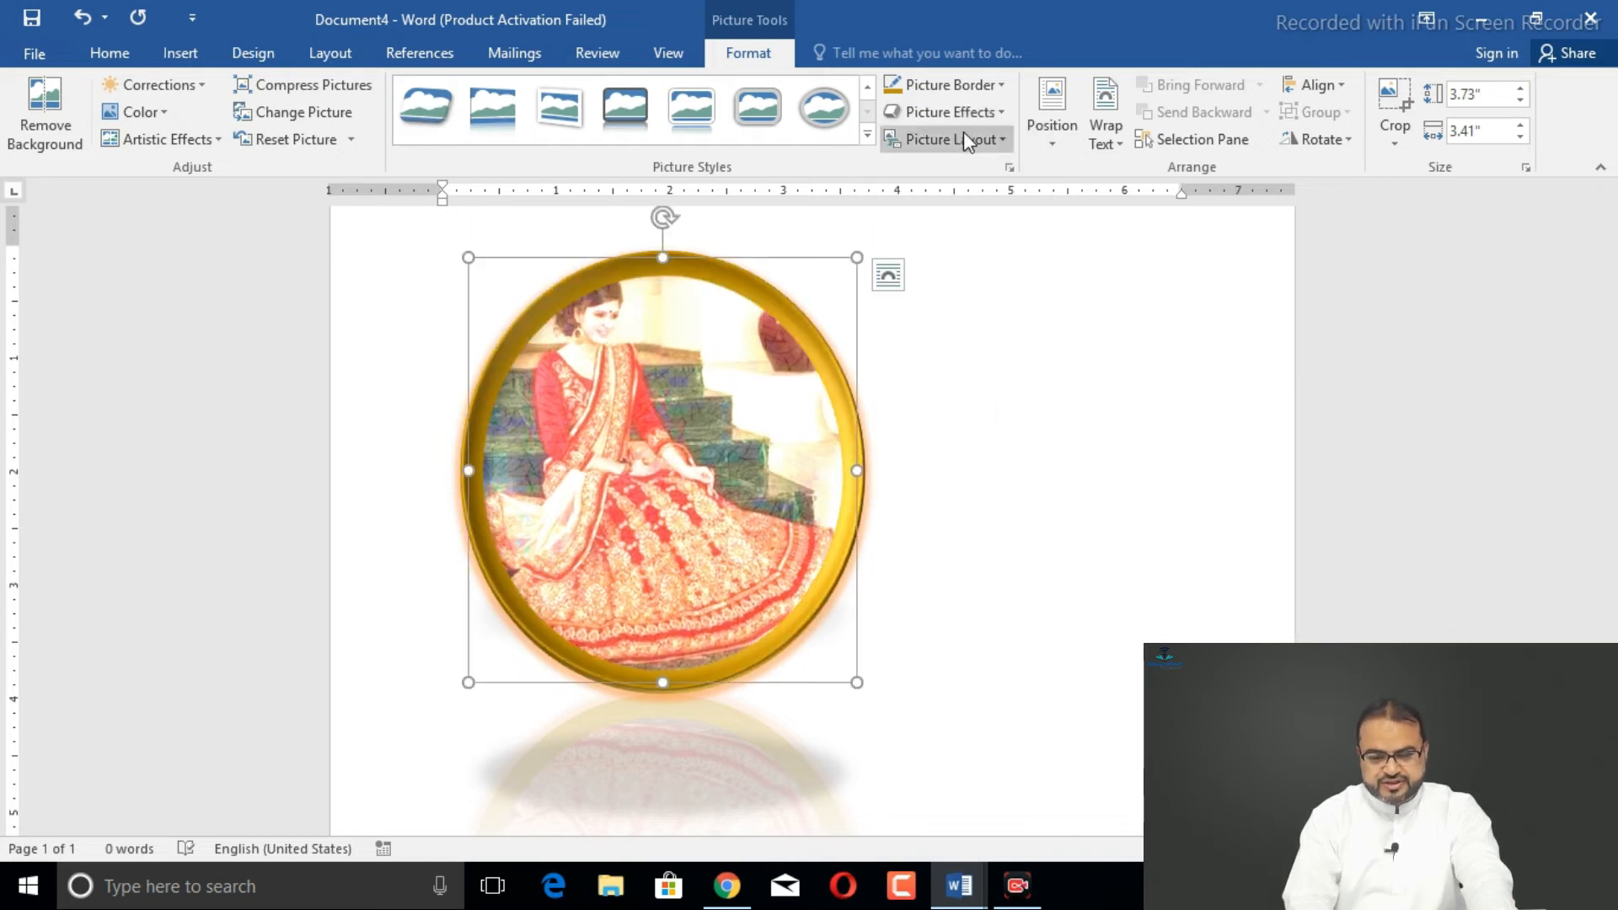
Apply a perspective 3-D rotation that turns the oval picture sideways with its left rim exposed
{"action": "left_click", "coordinate": [952, 112]}
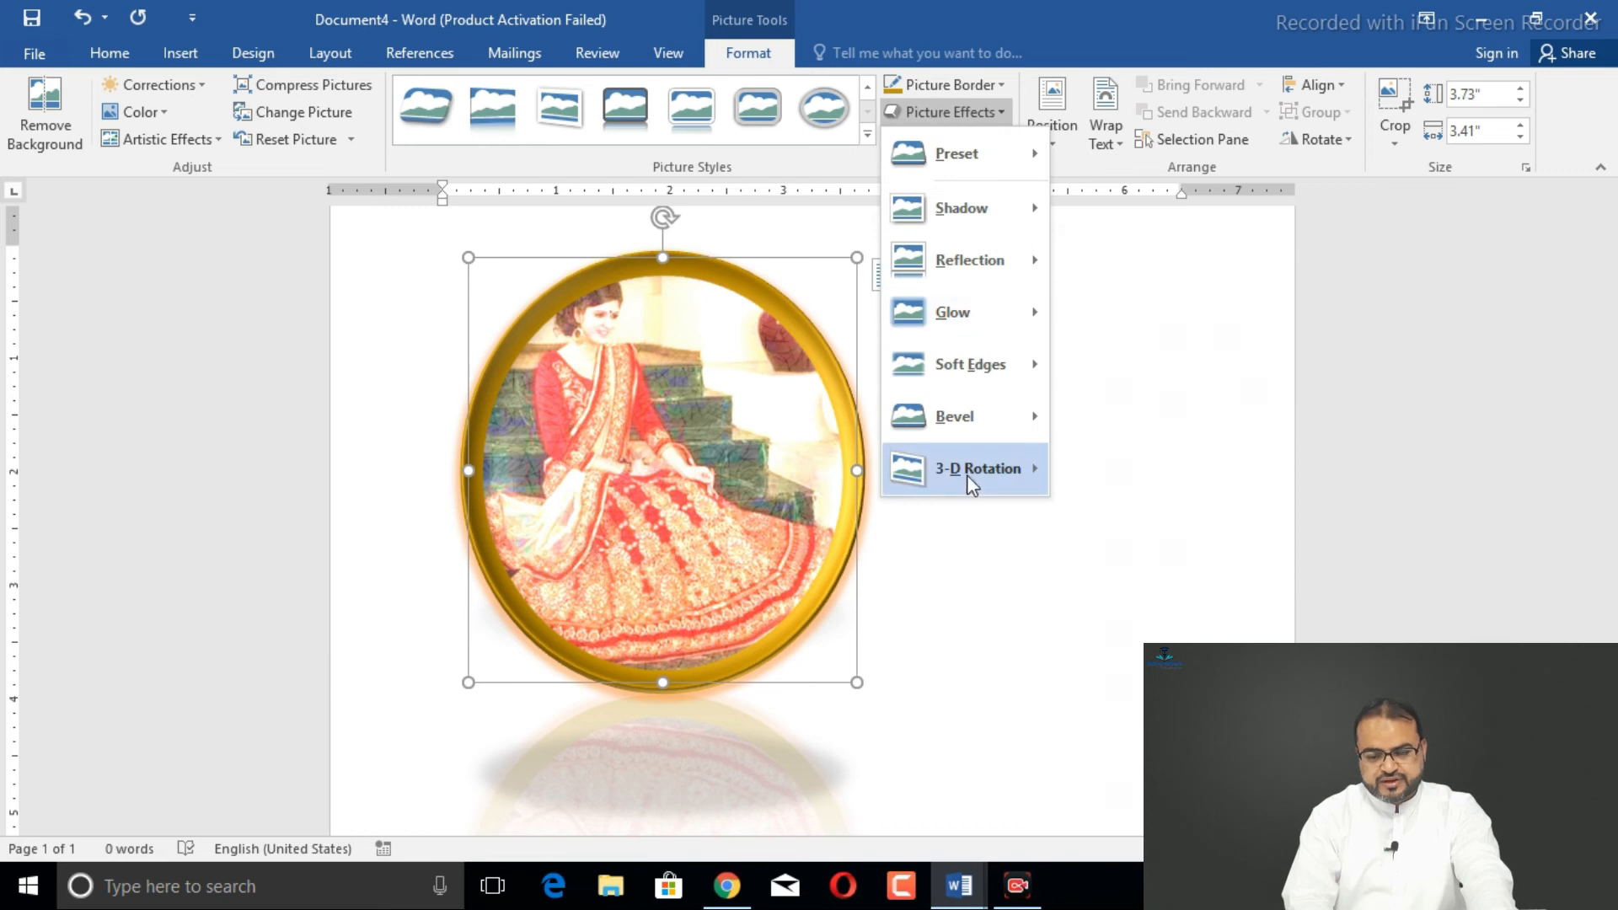
{"action": "mouse_move", "coordinate": [967, 473]}
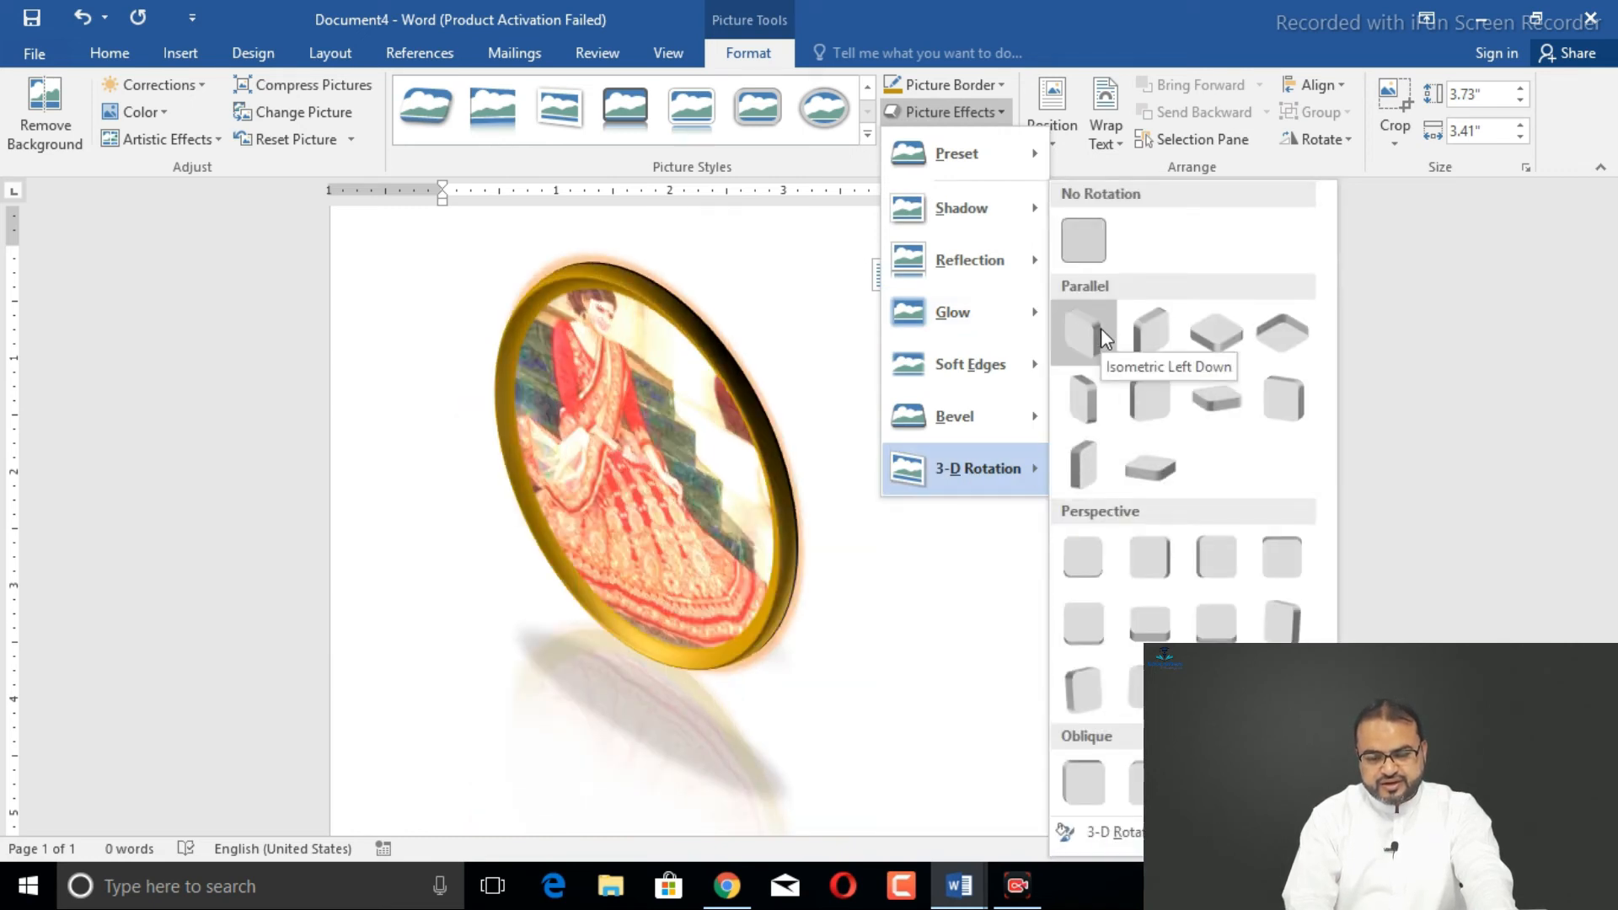
{"action": "left_click", "coordinate": [1082, 693]}
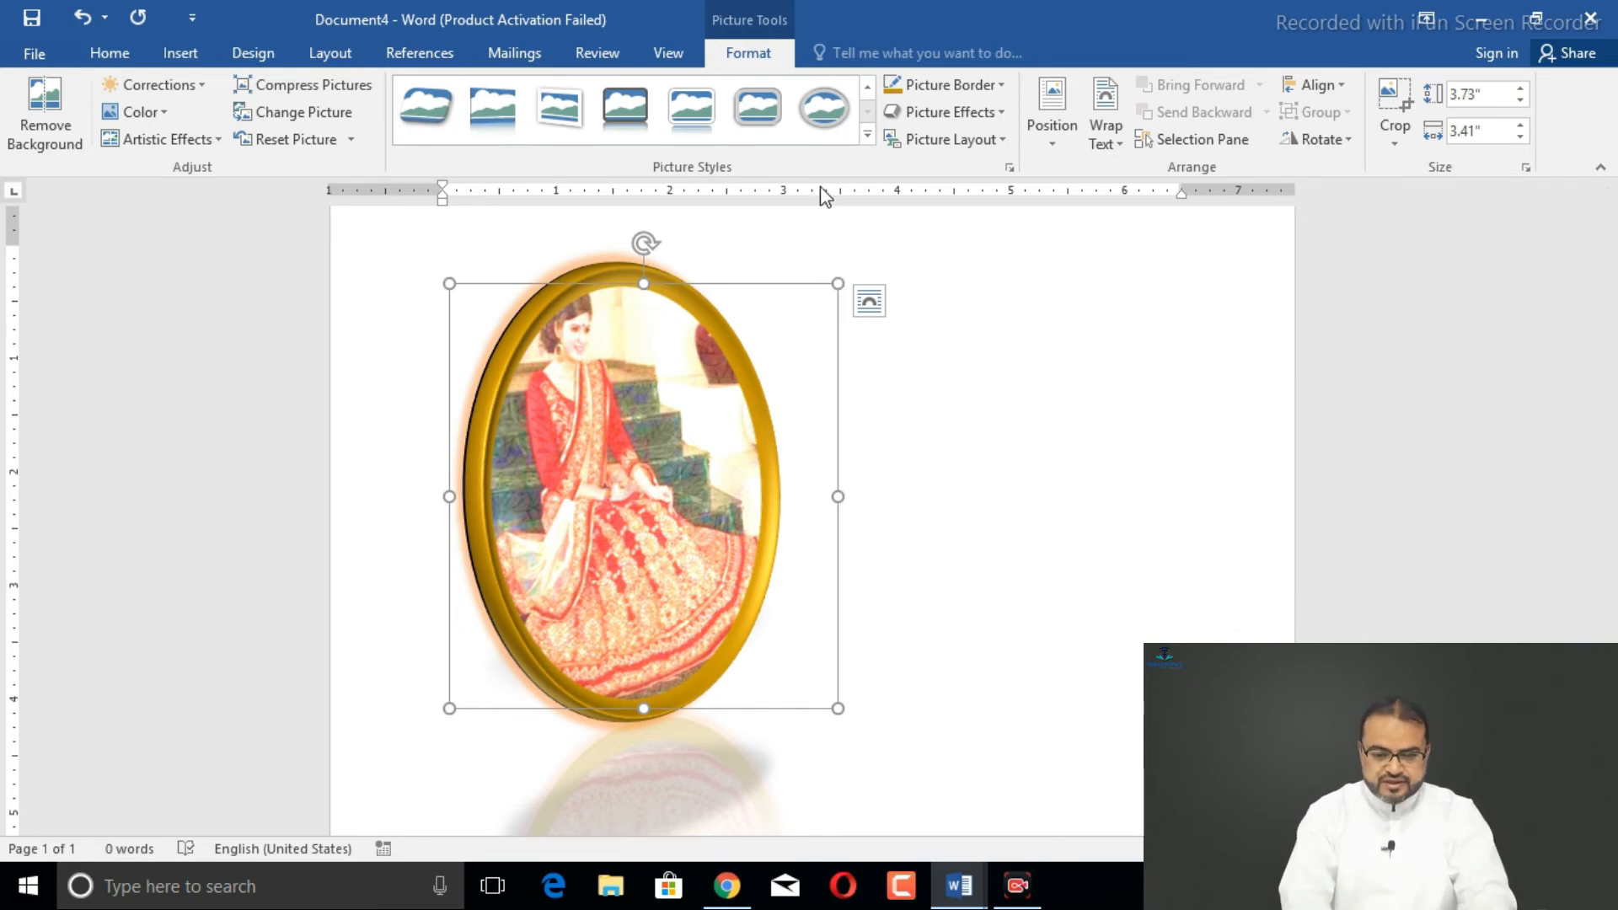
Look through the soft edge sizes, then replace the oval frame with the reflected perspective picture style
{"action": "left_click", "coordinate": [1000, 118]}
{"action": "mouse_move", "coordinate": [986, 375]}
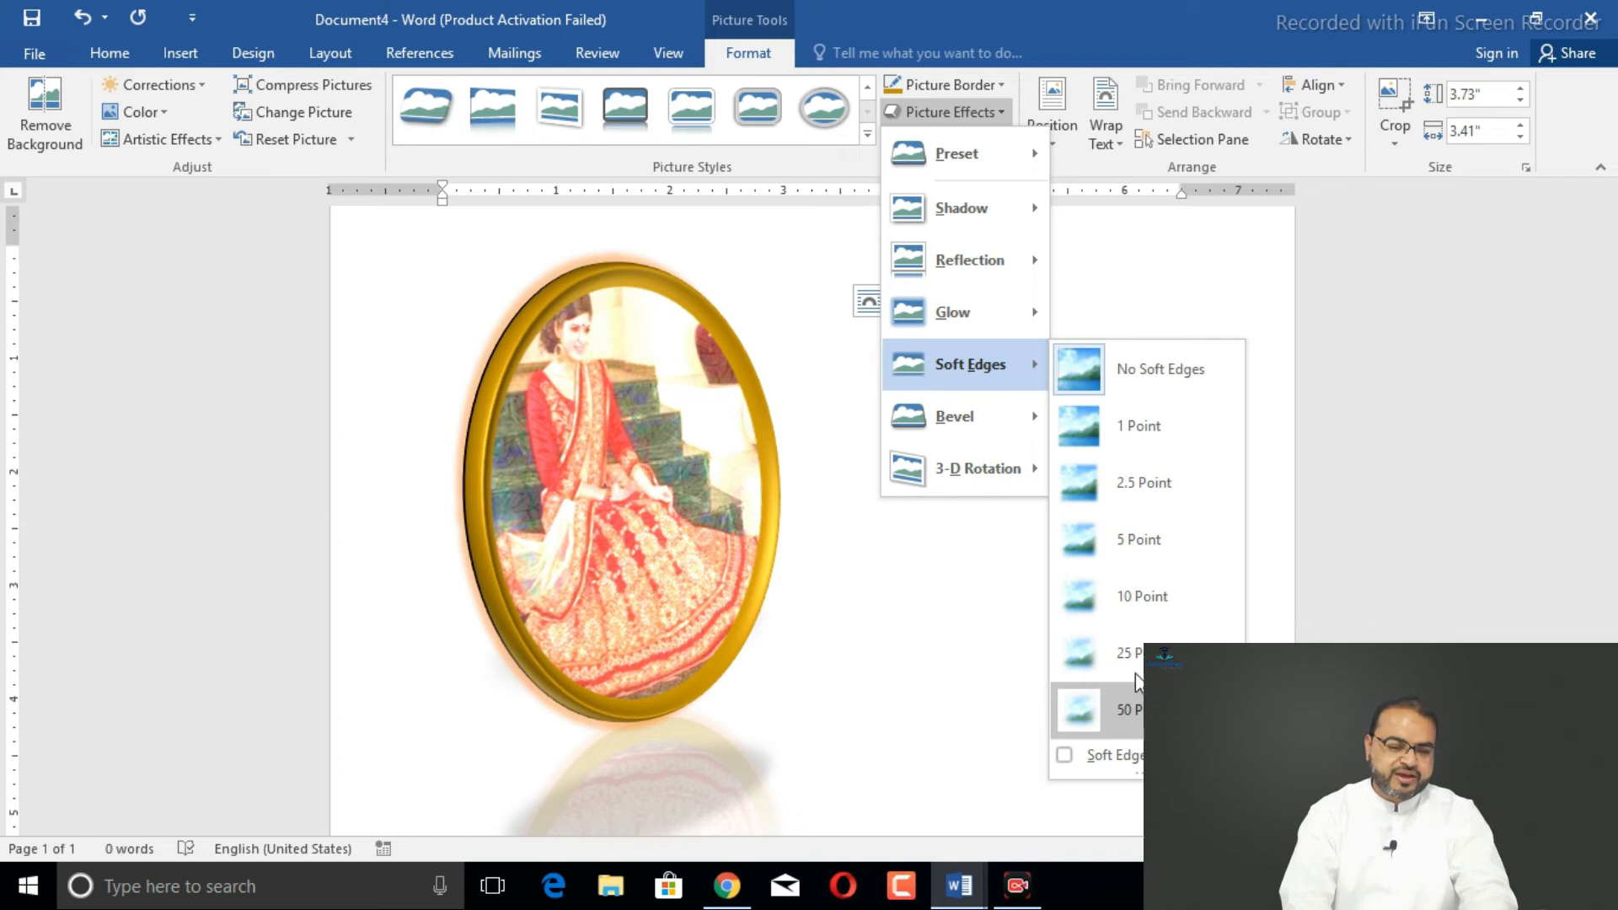
{"action": "left_click", "coordinate": [416, 98]}
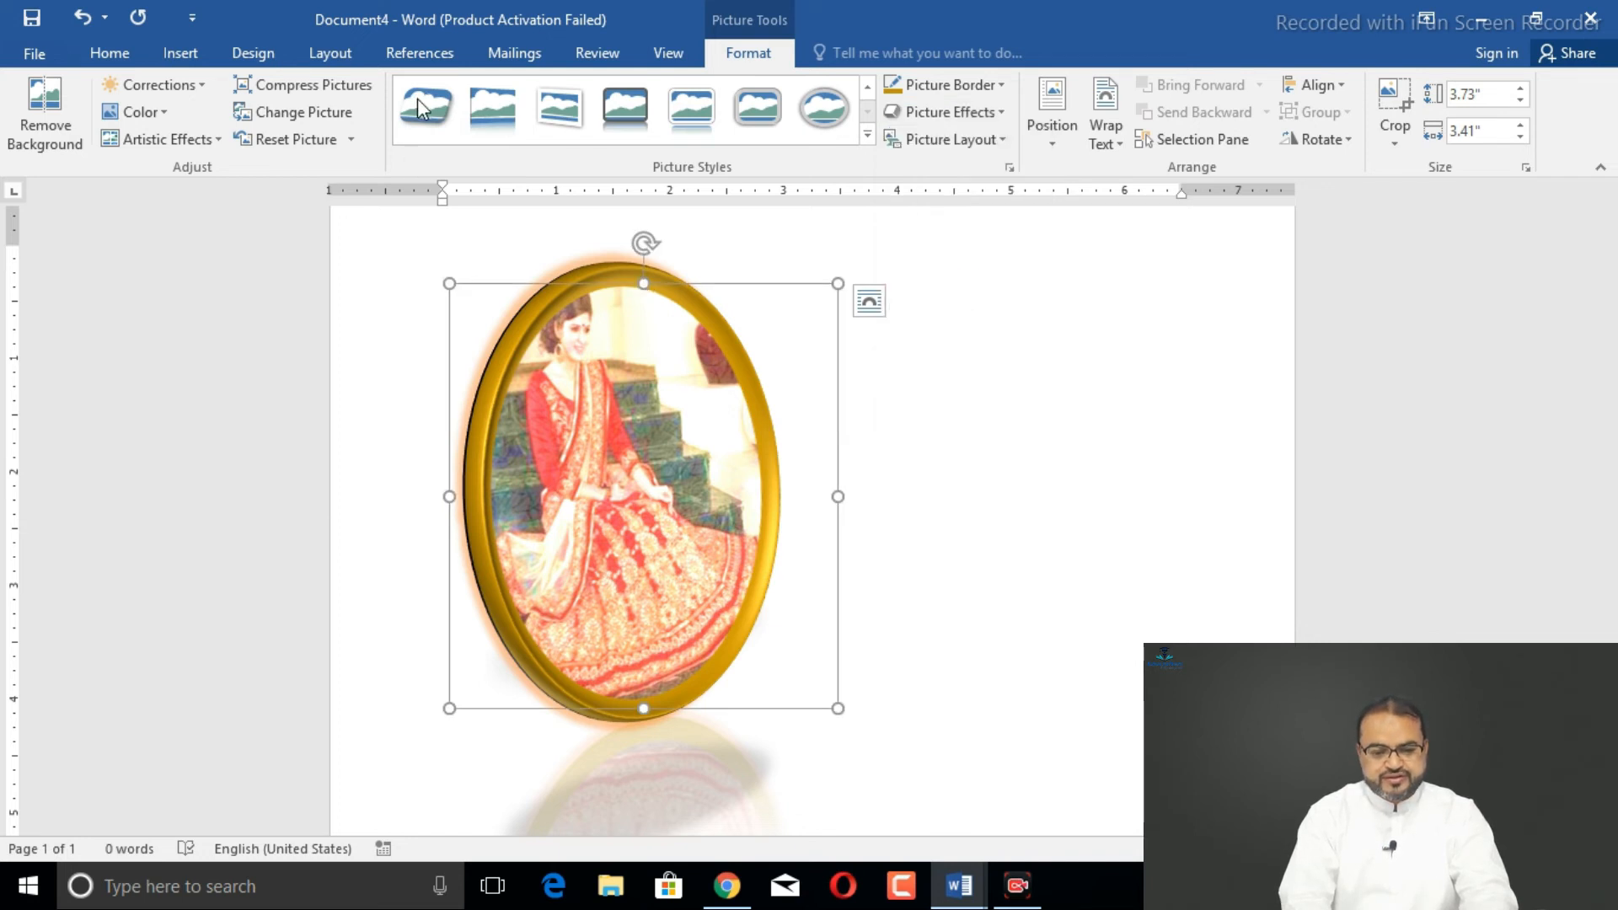
{"action": "left_click", "coordinate": [488, 113]}
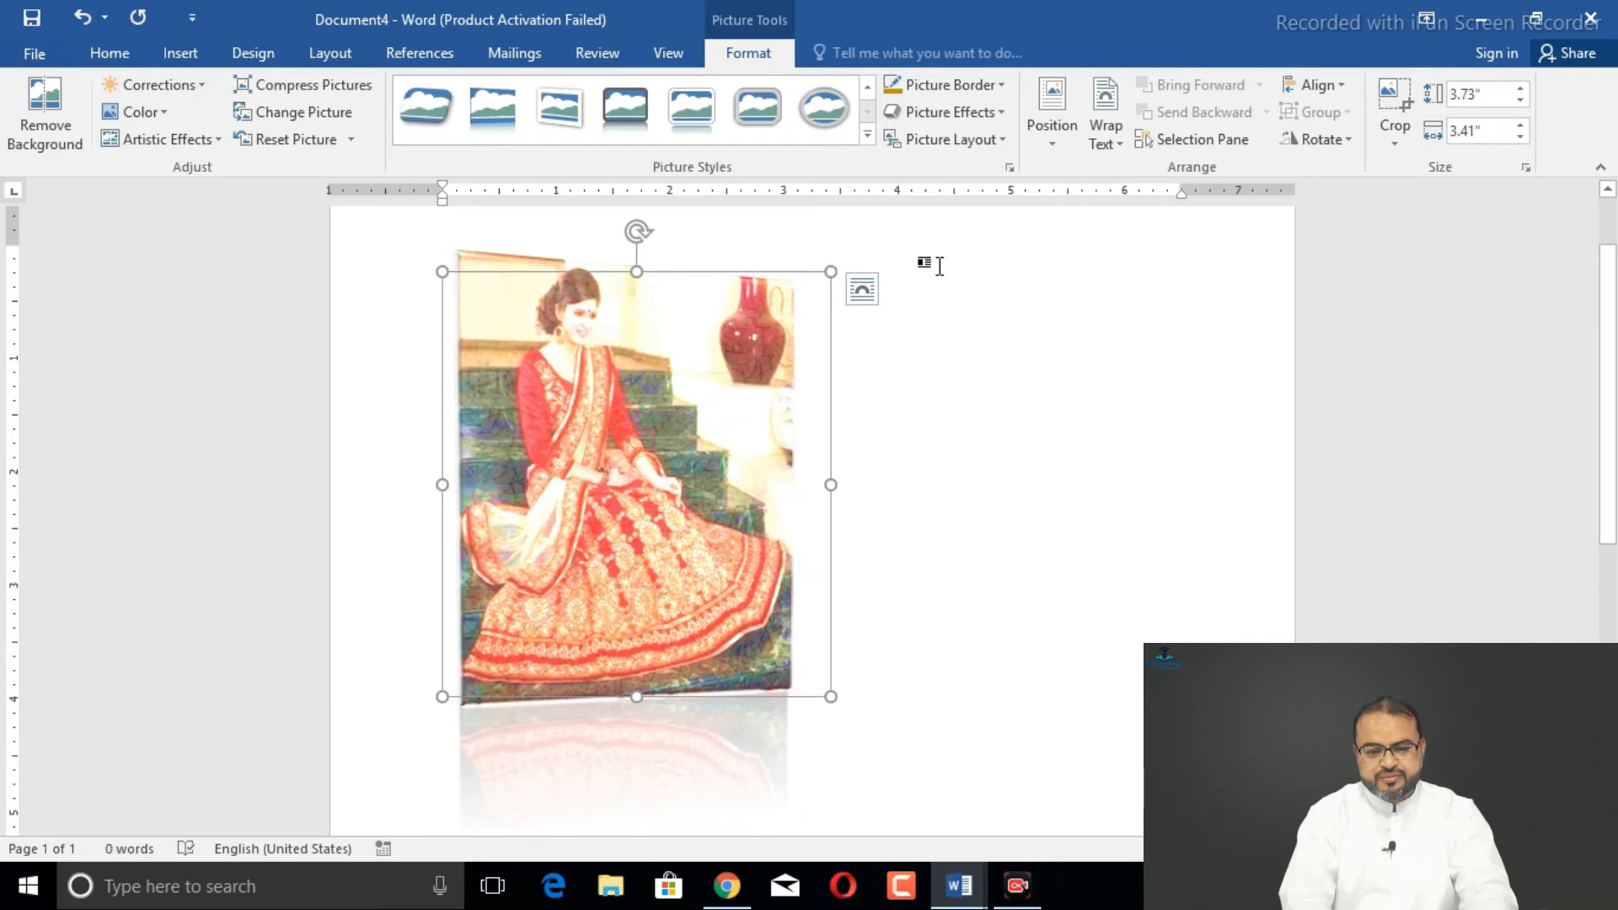
Change the picture style to the soft-edged oval and set its soft edges to 5 Point
{"action": "left_click", "coordinate": [982, 118]}
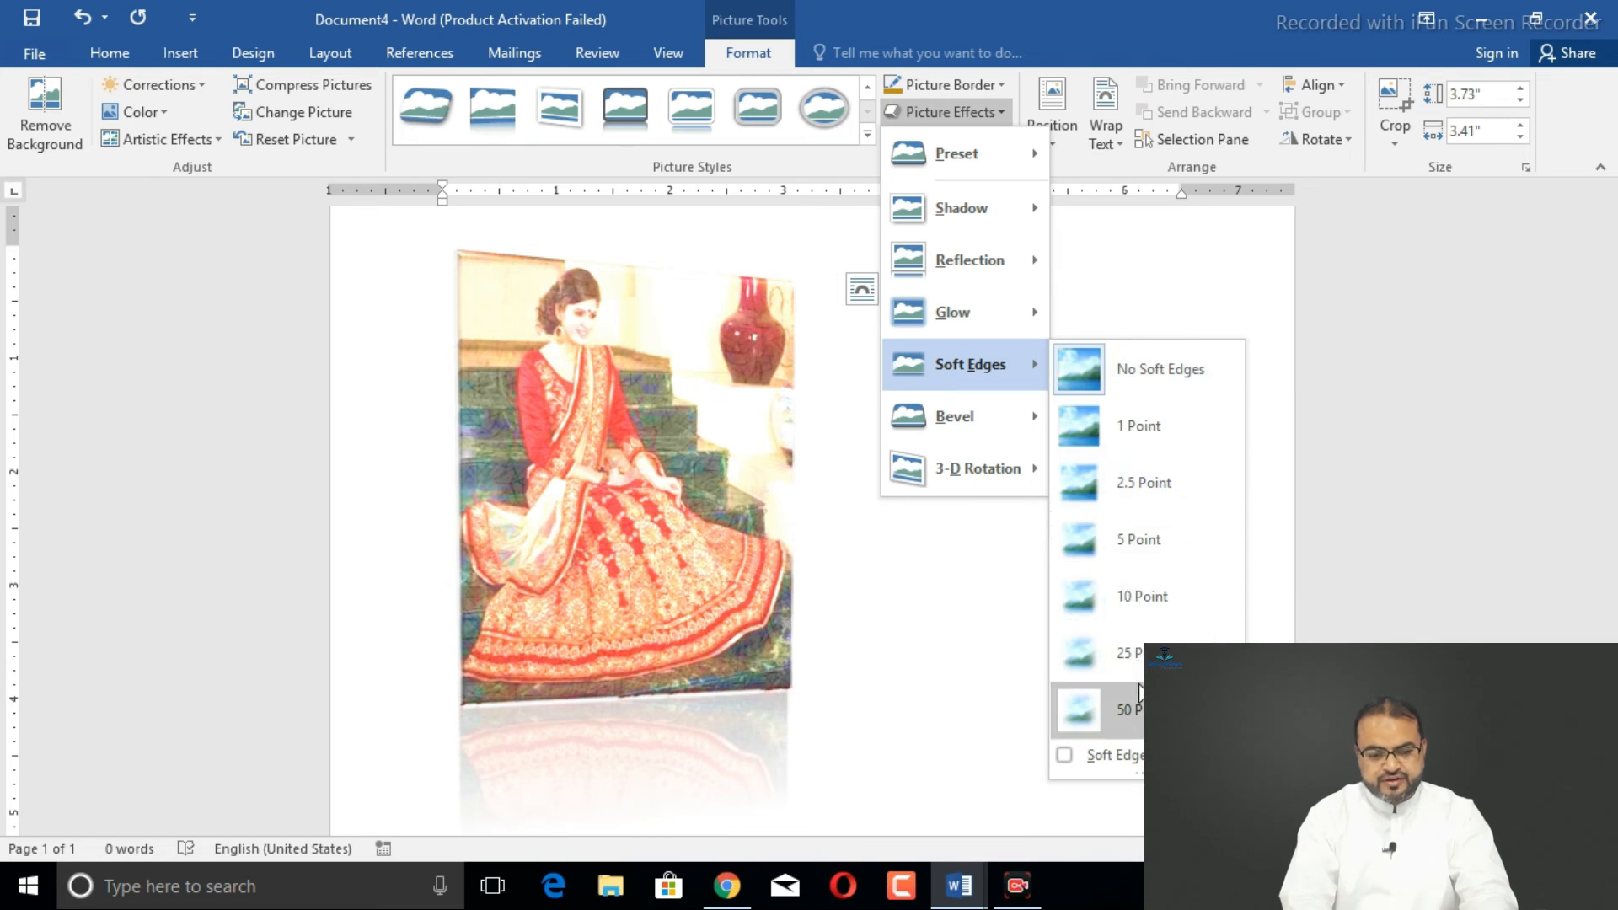
{"action": "left_click", "coordinate": [867, 135]}
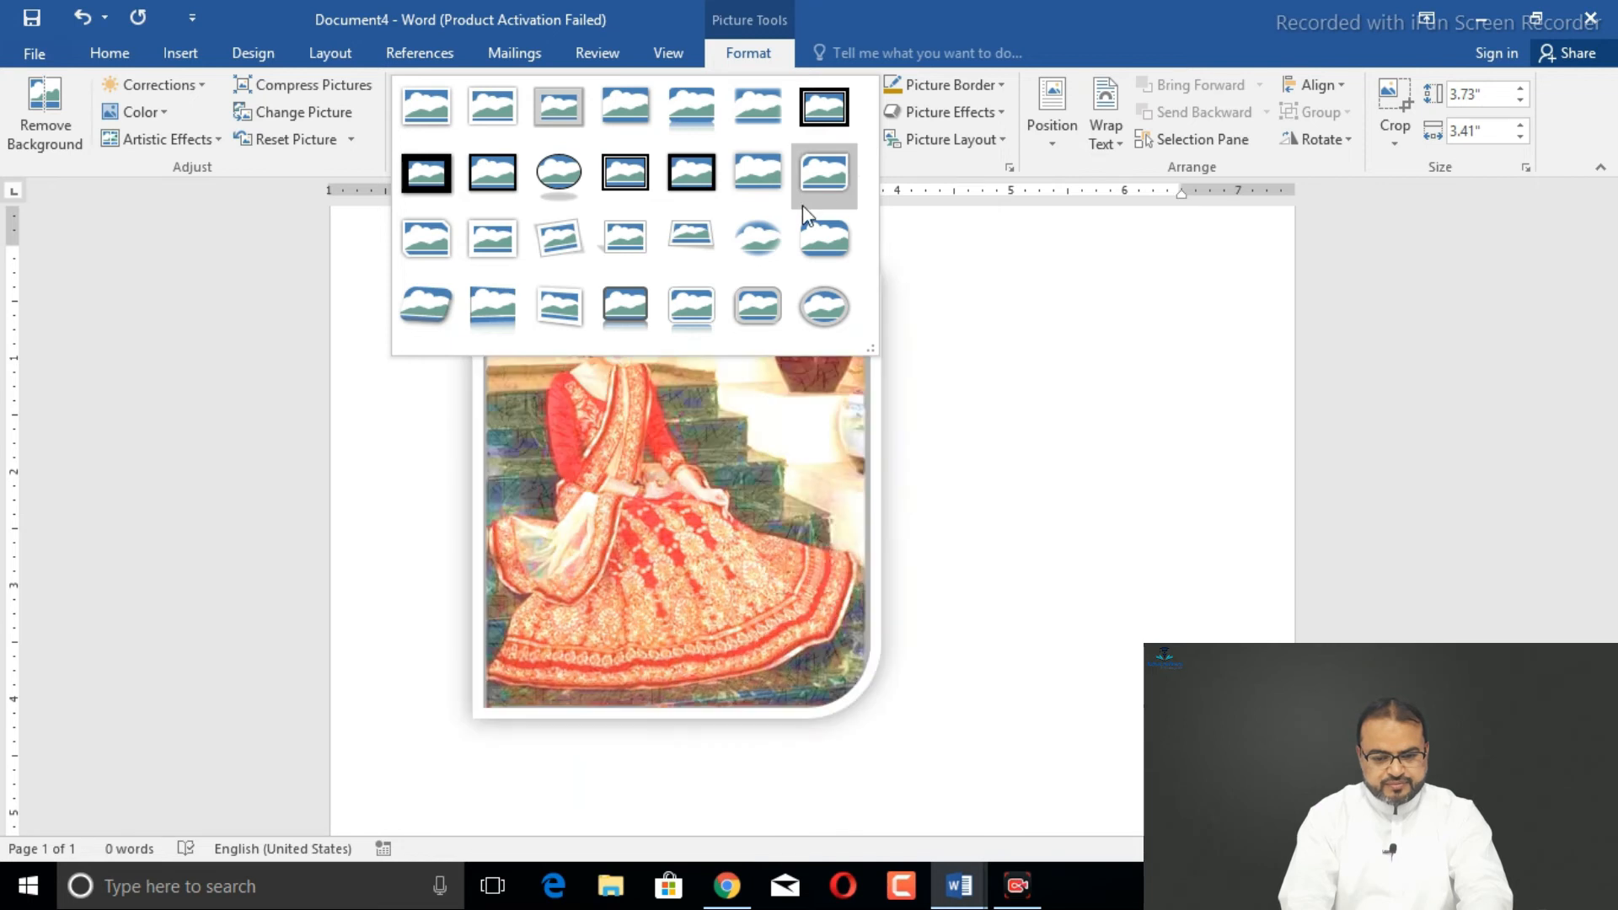
{"action": "left_click", "coordinate": [767, 226]}
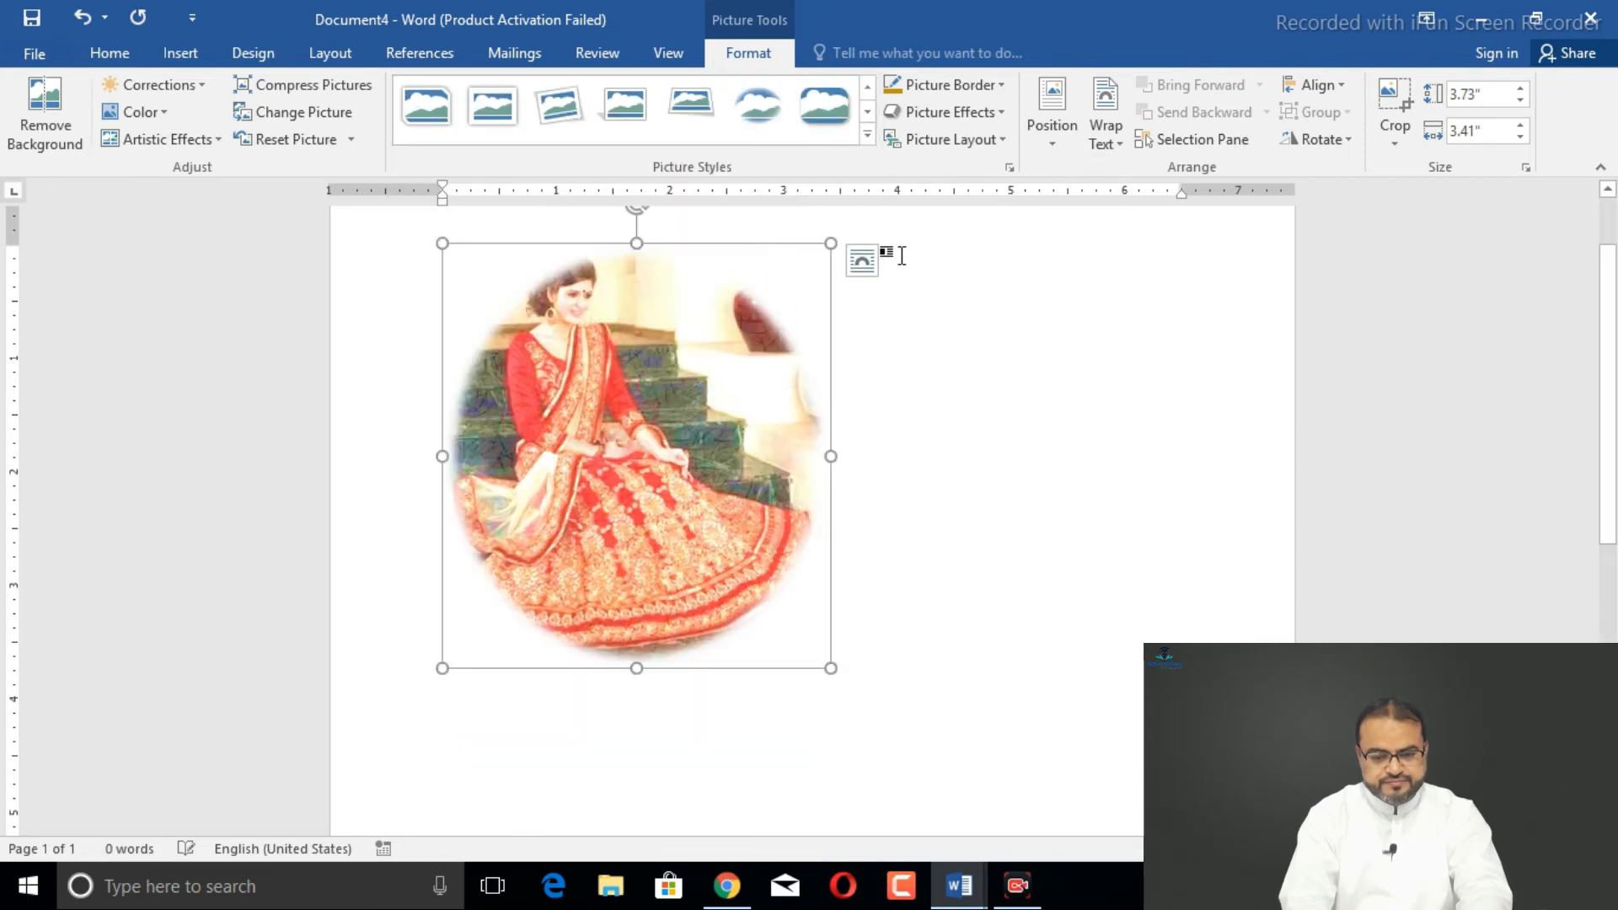
{"action": "left_click", "coordinate": [965, 112]}
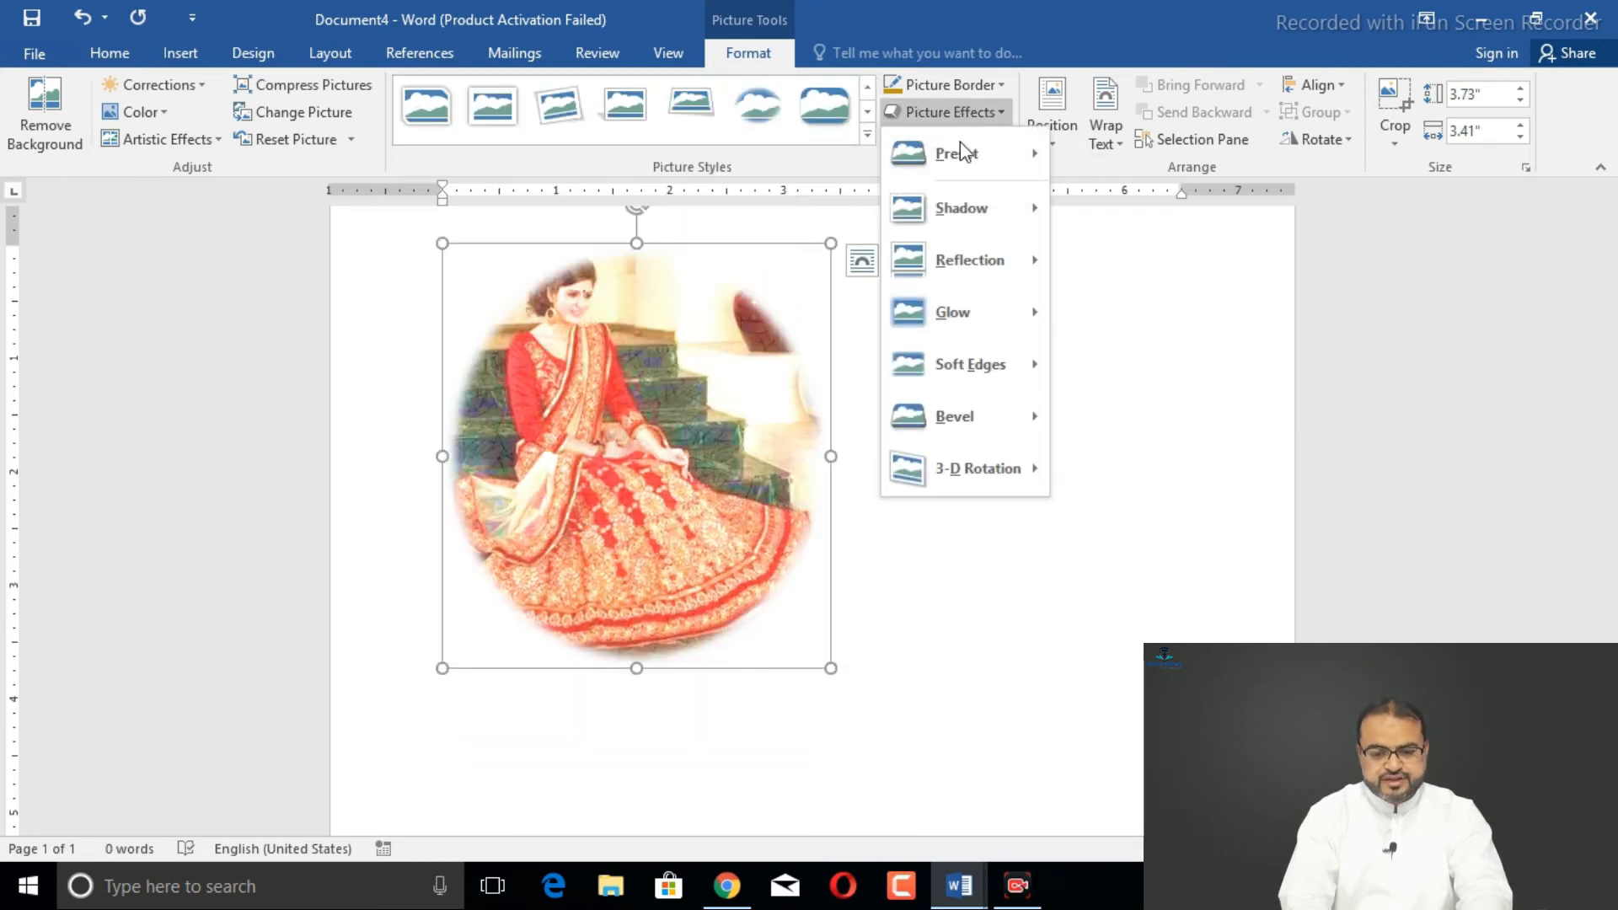
{"action": "mouse_move", "coordinate": [998, 350]}
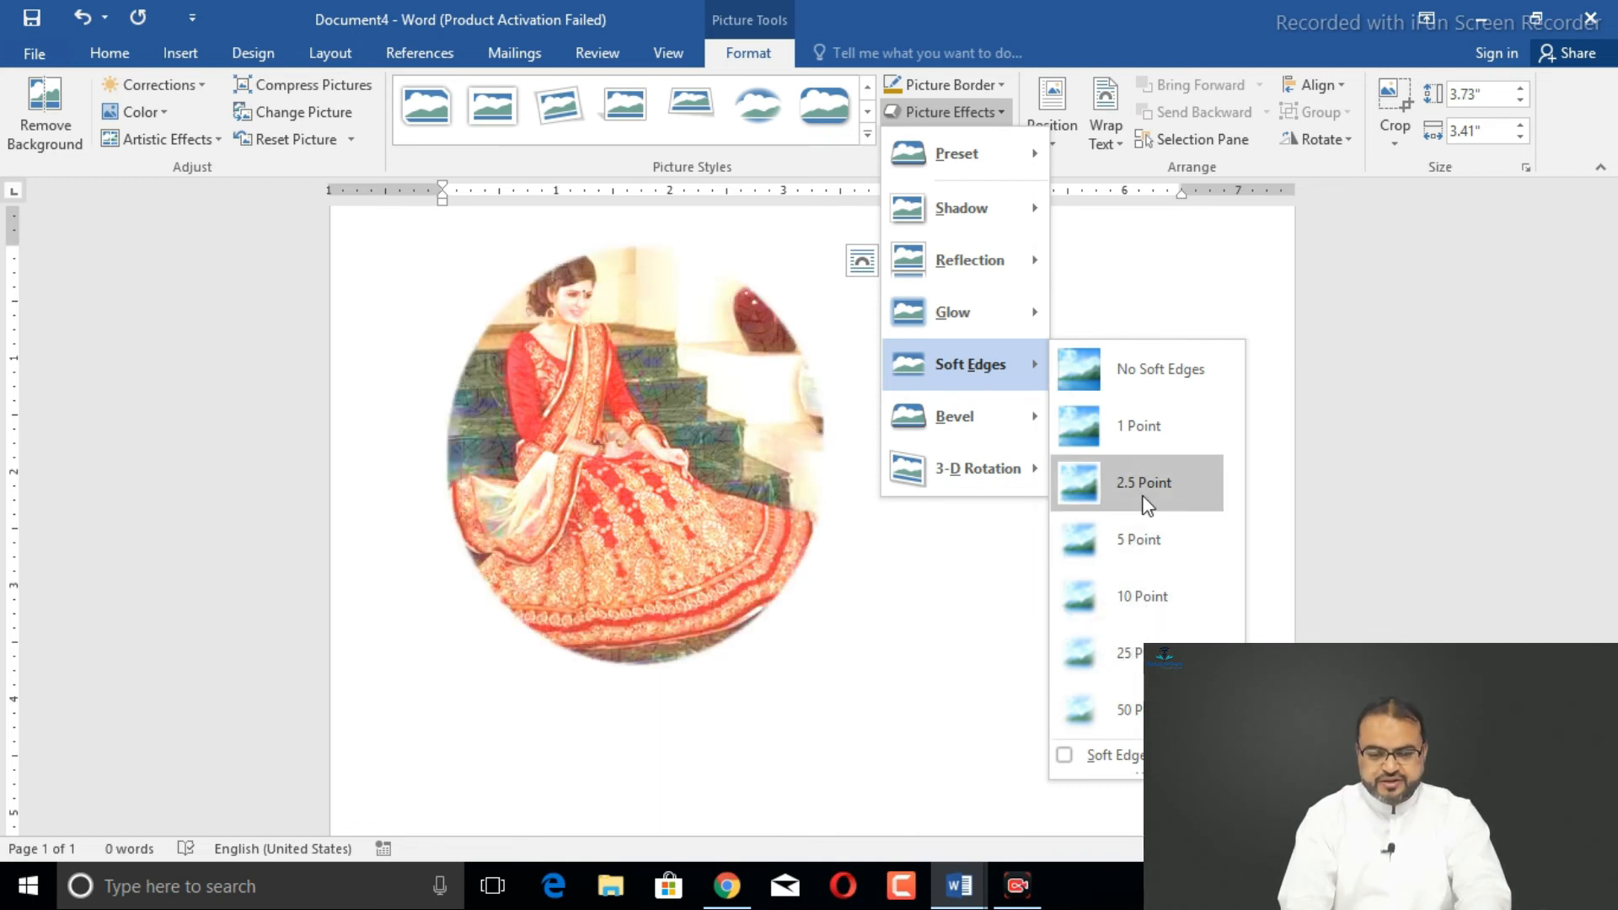
{"action": "left_click", "coordinate": [1136, 524]}
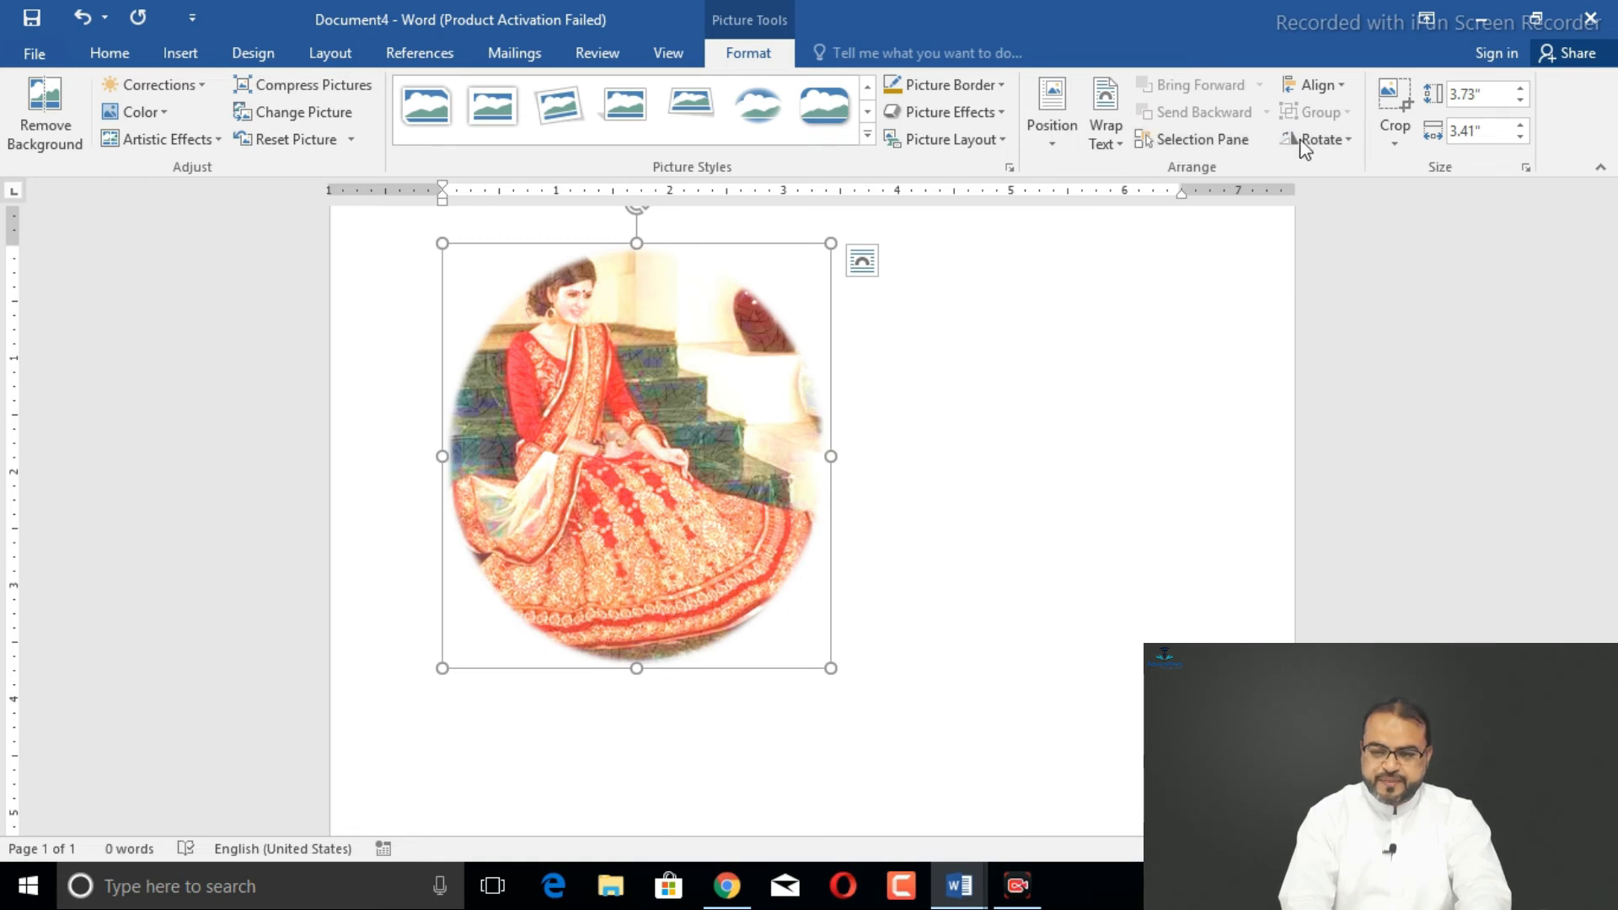
Flip the picture horizontally, then convert it to the picture layout with a text caption above the image
{"action": "left_click", "coordinate": [1338, 142]}
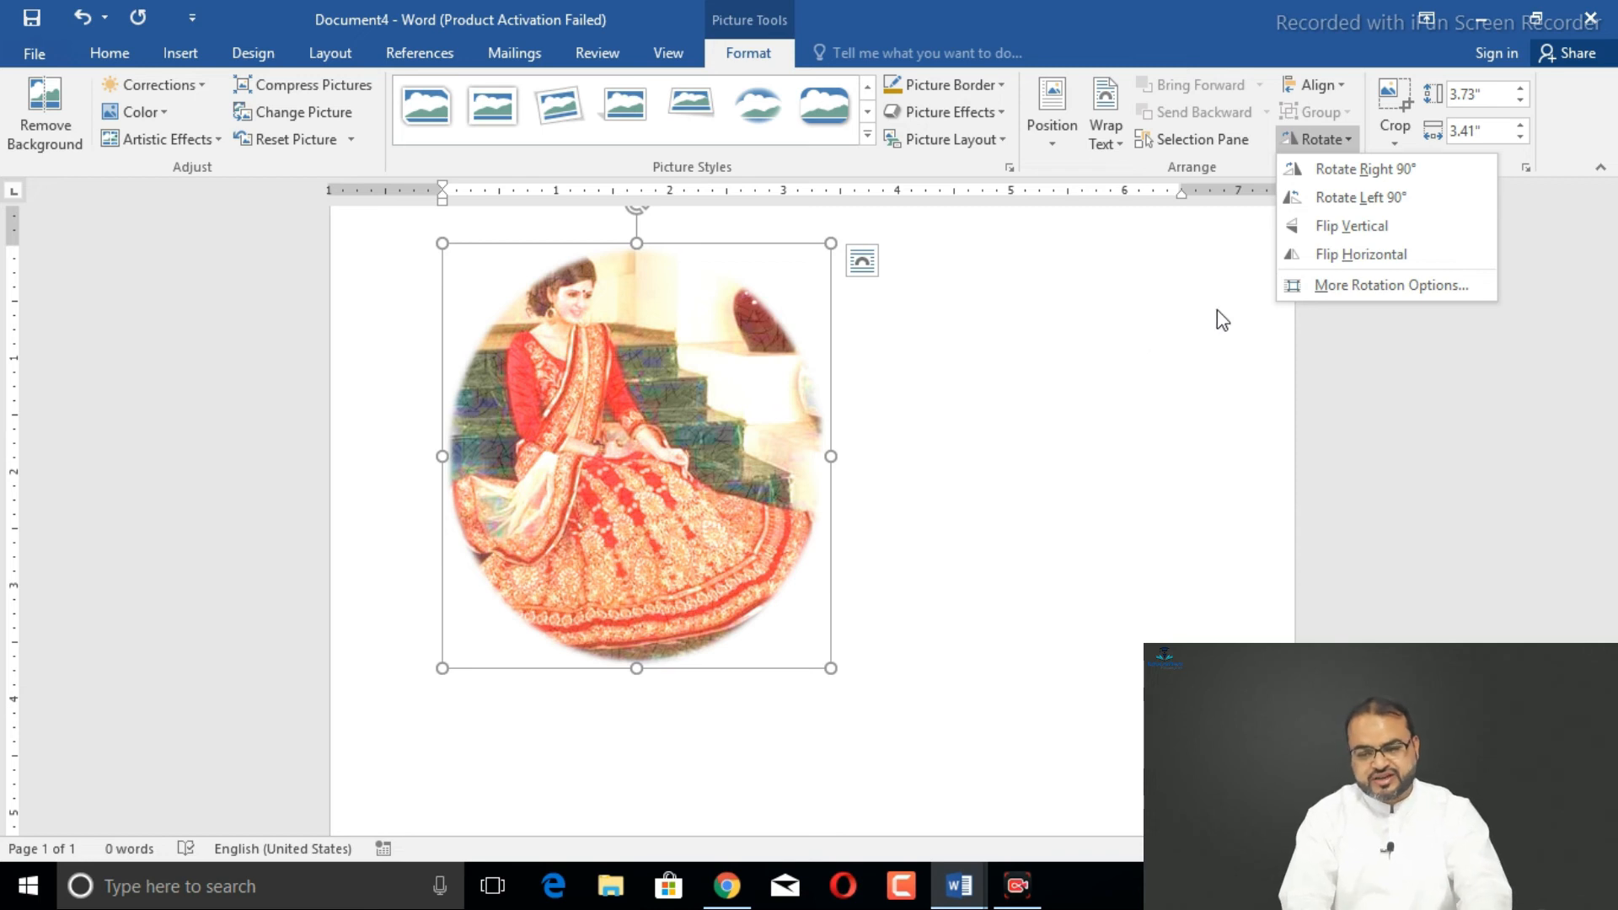
{"action": "key", "text": "Escape"}
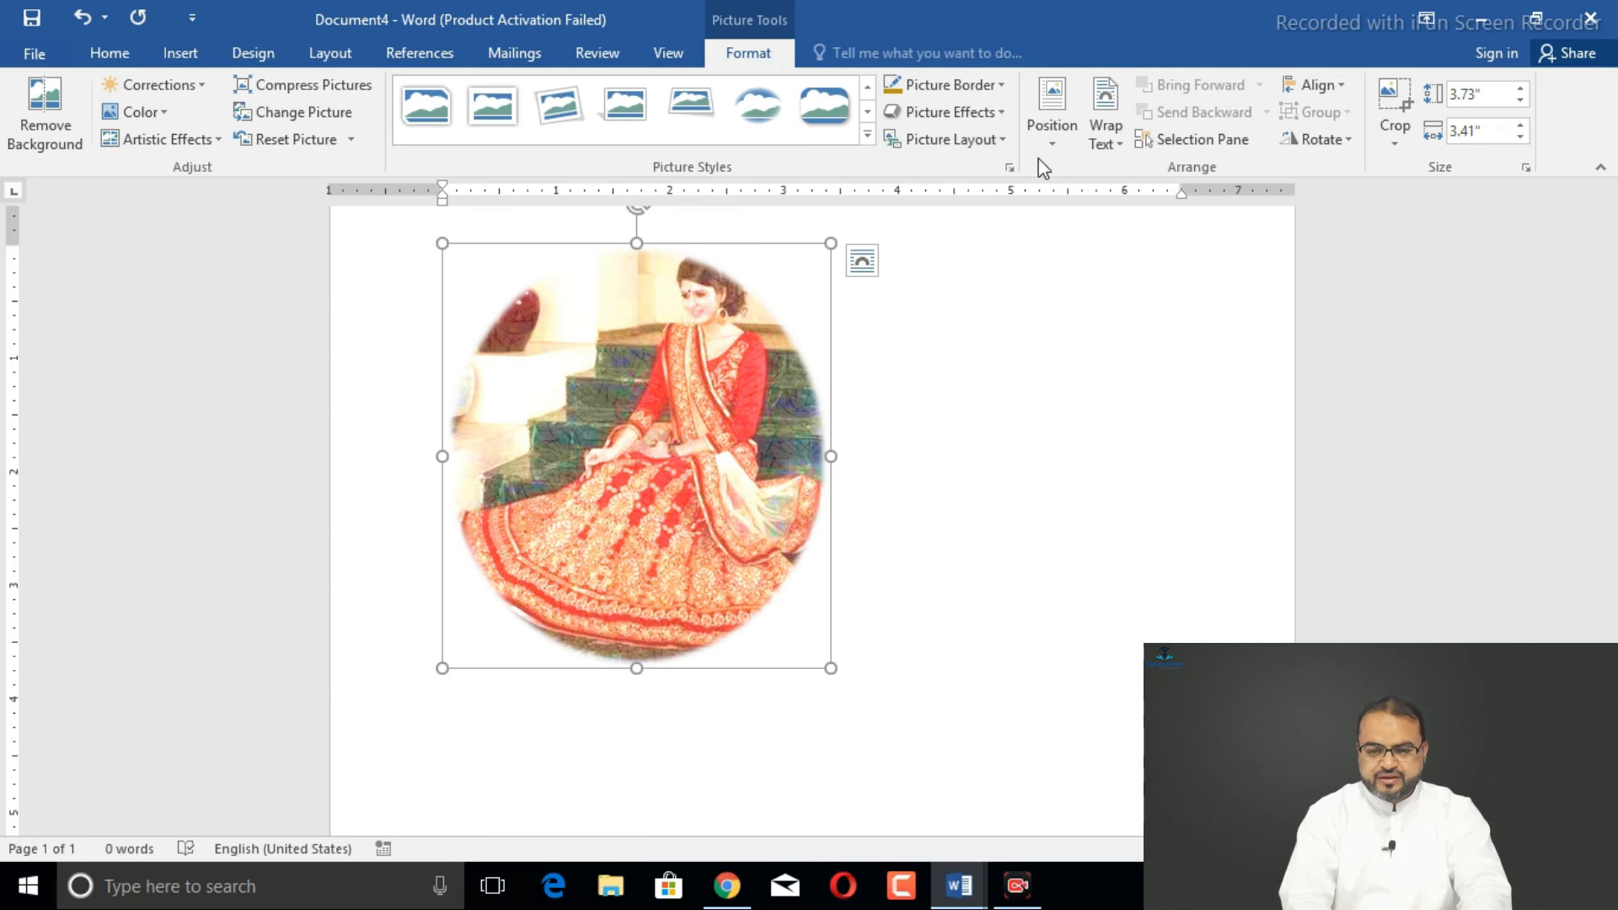
{"action": "left_click", "coordinate": [992, 145]}
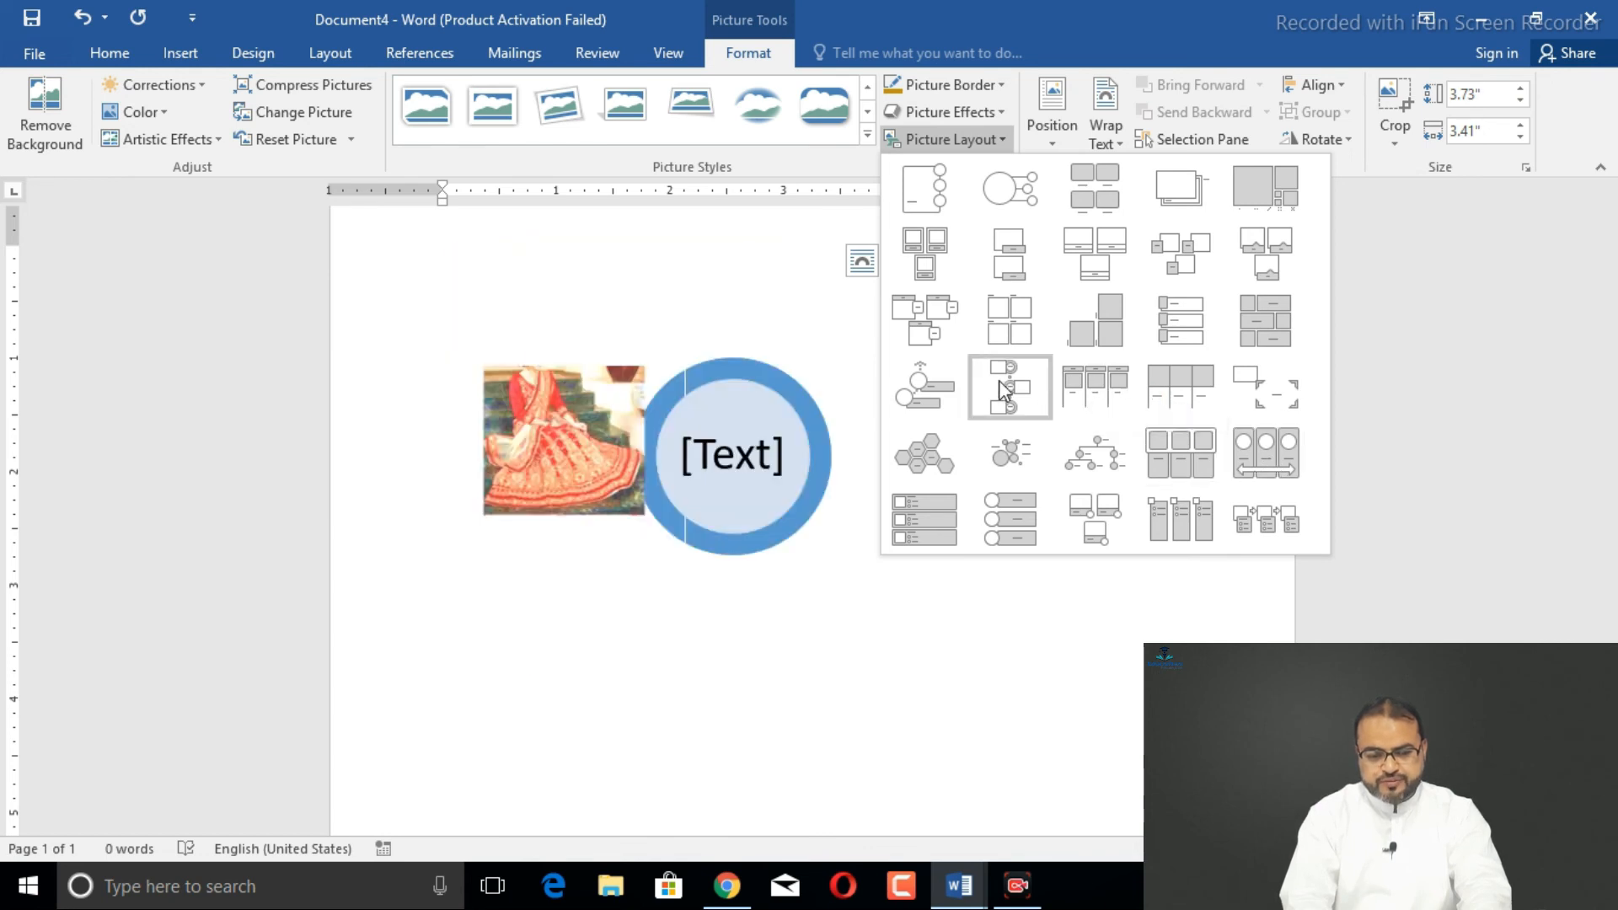
{"action": "left_click", "coordinate": [995, 311]}
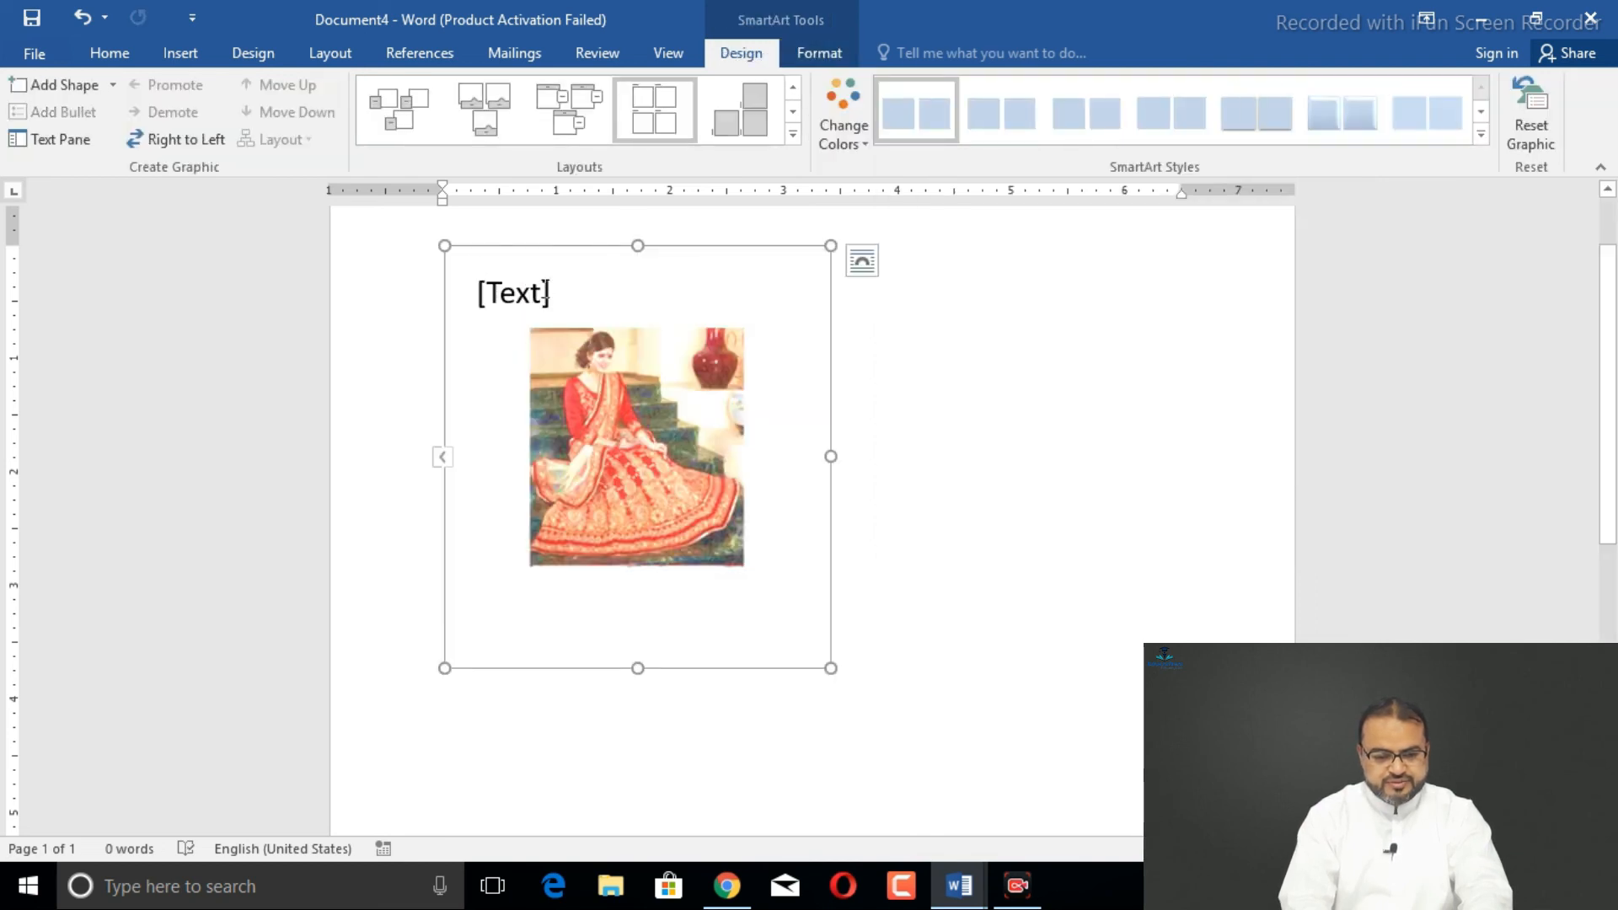
Enter the caption "The Fashion Lady" in the text placeholder above the picture
{"action": "left_click", "coordinate": [547, 290]}
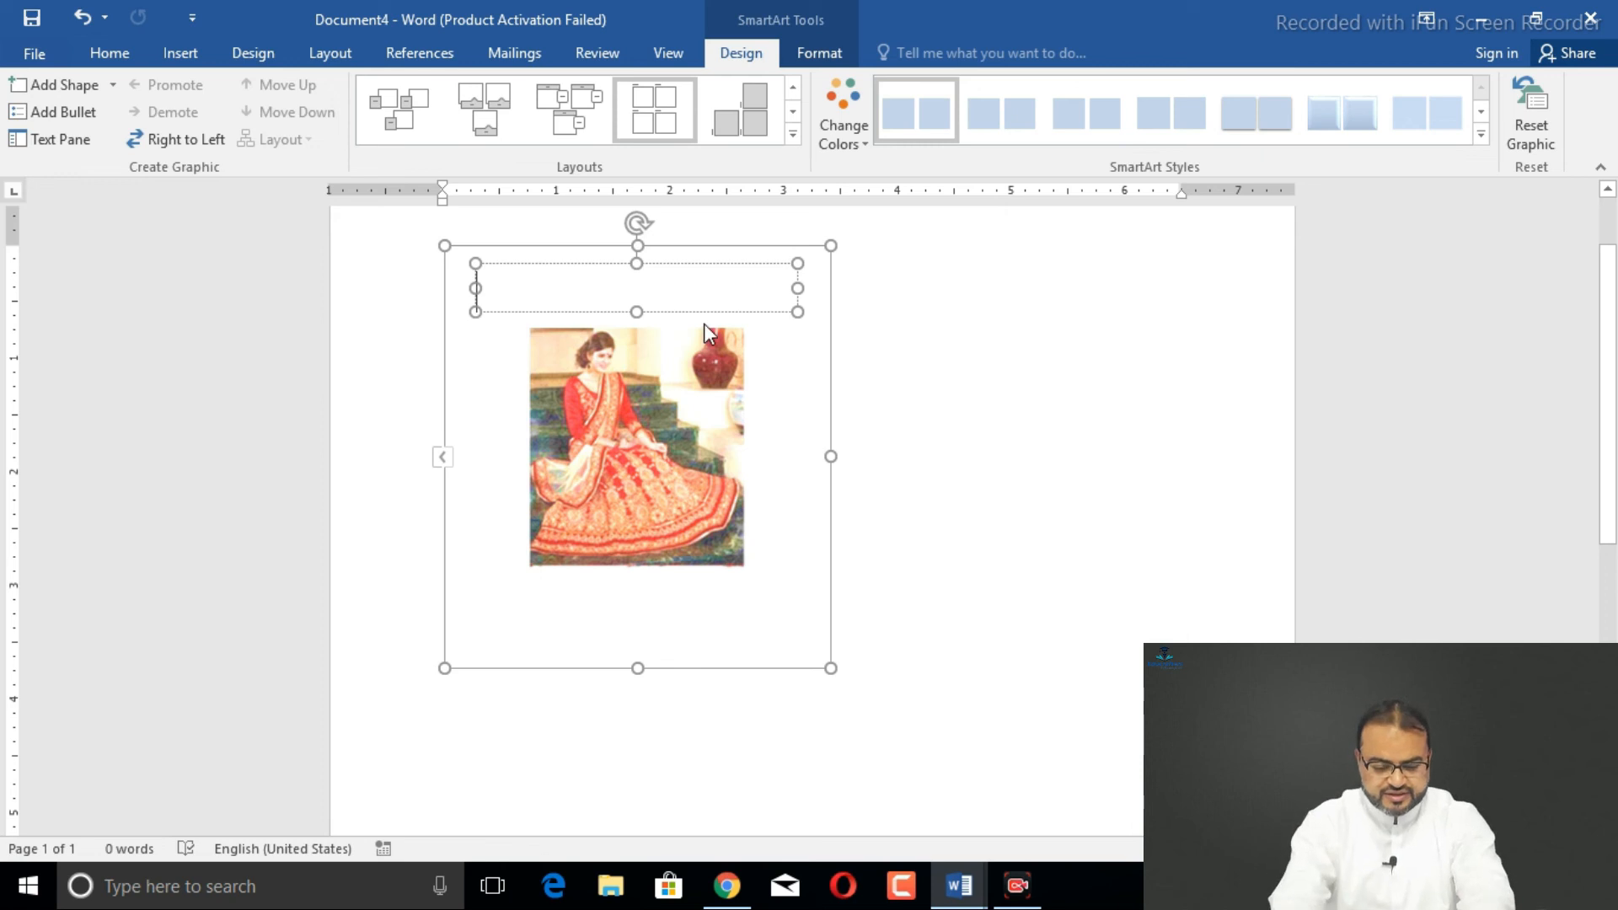
{"action": "type", "text": "this"}
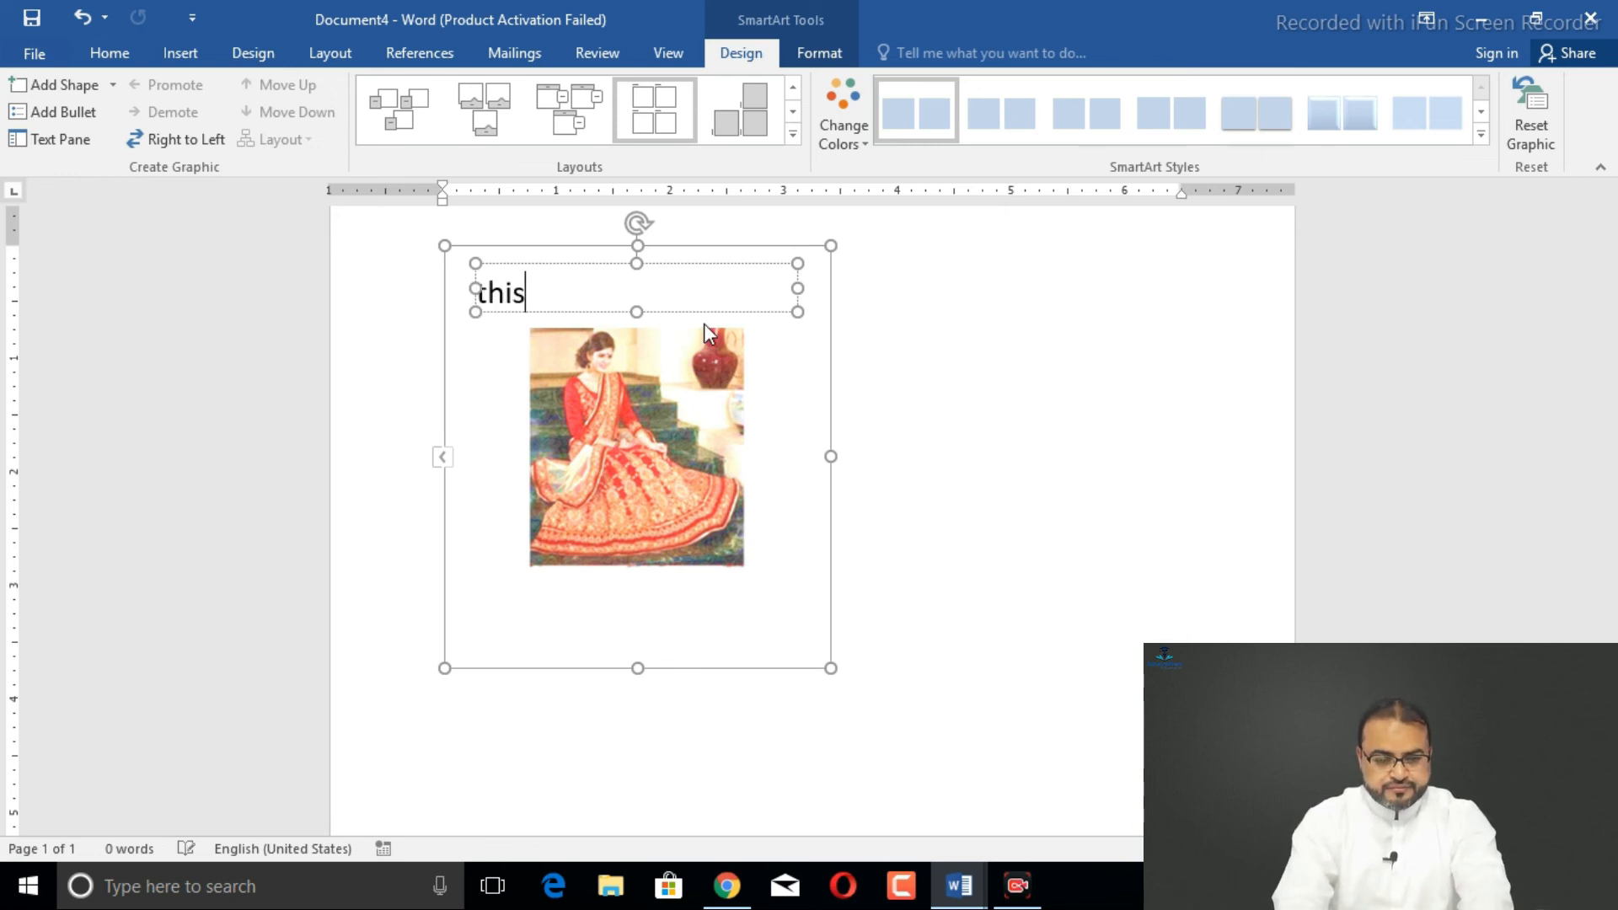
{"action": "key", "text": "BackSpace"}
{"action": "key", "text": "BackSpace"}
{"action": "key", "text": "BackSpace"}
{"action": "key", "text": "BackSpace"}
{"action": "type", "text": "T"}
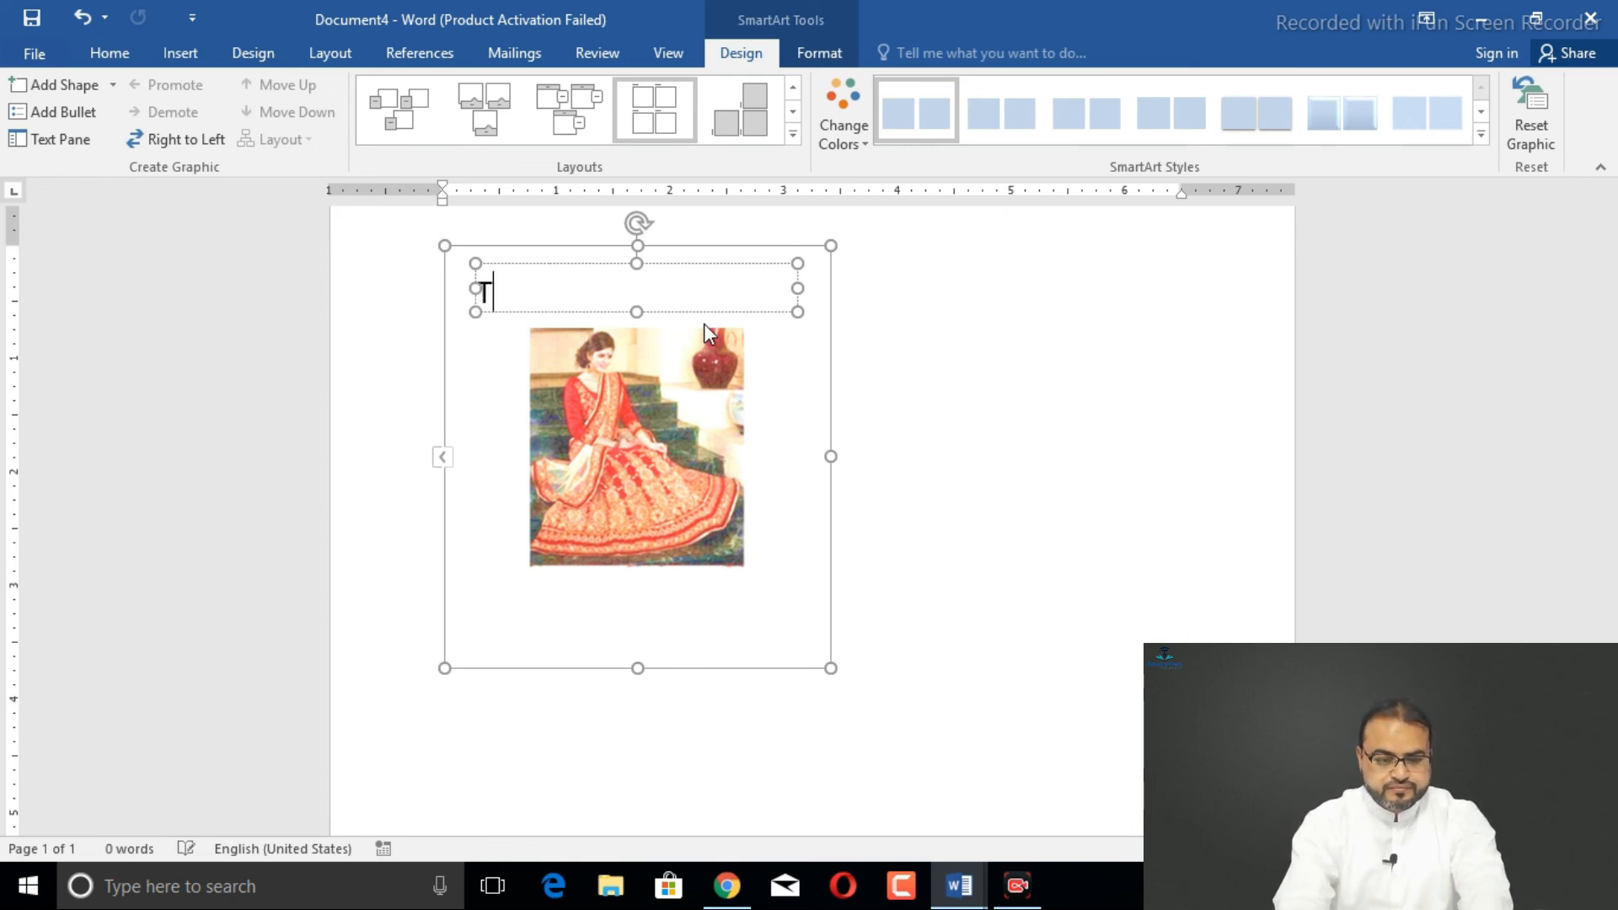
{"action": "type", "text": "he Fa"}
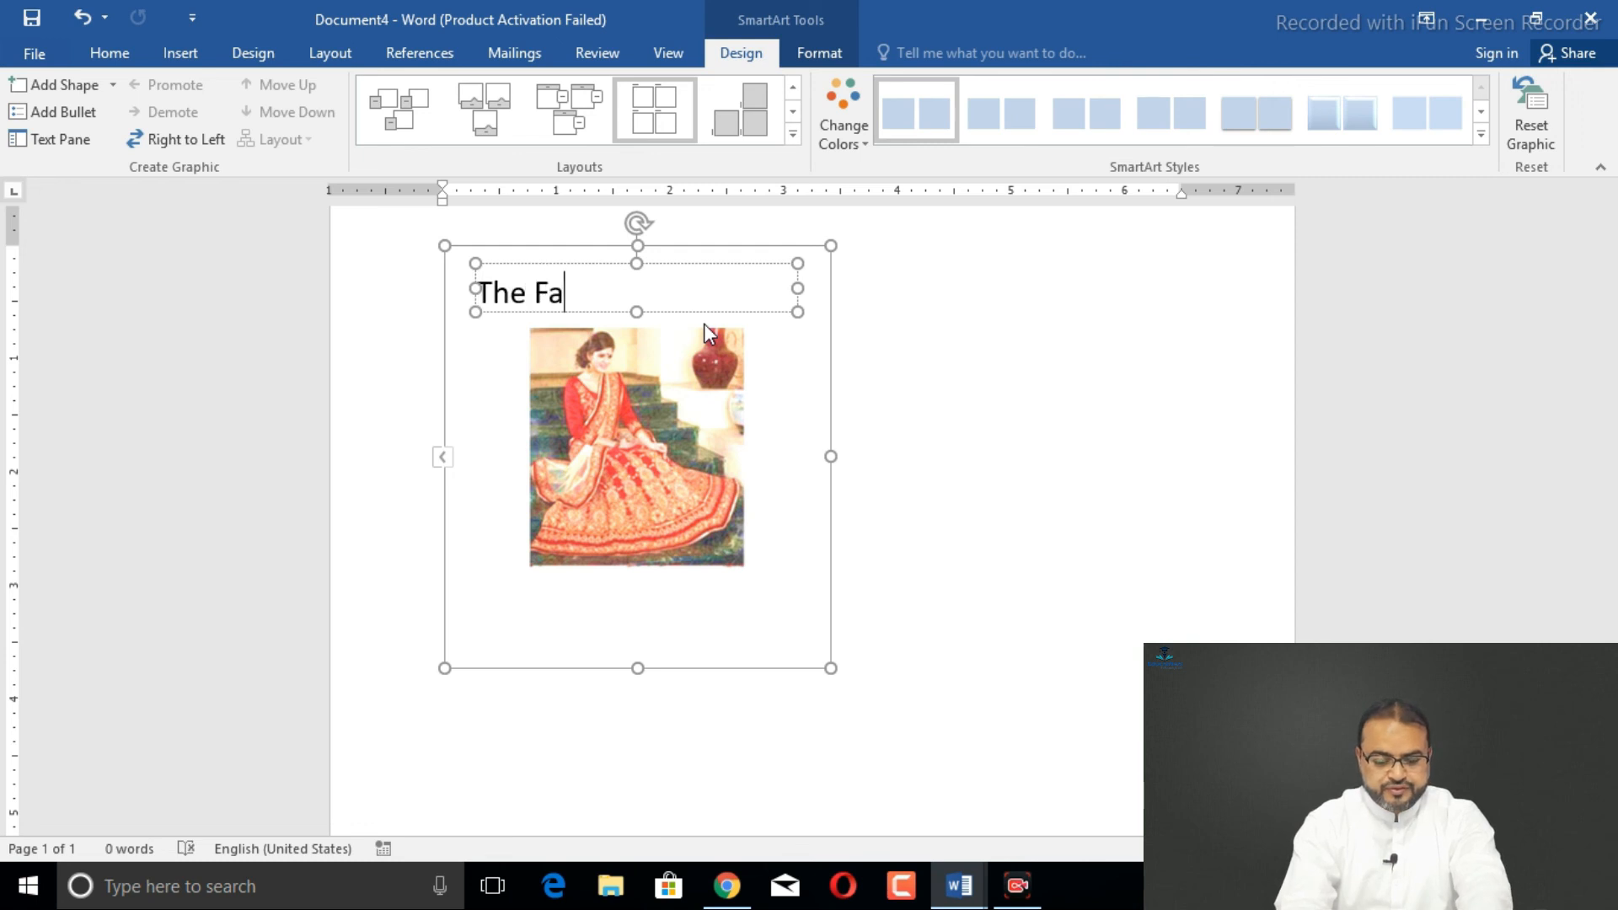
{"action": "key", "text": "BackSpace"}
{"action": "type", "text": "e"}
{"action": "key", "text": "BackSpace"}
{"action": "type", "text": "as"}
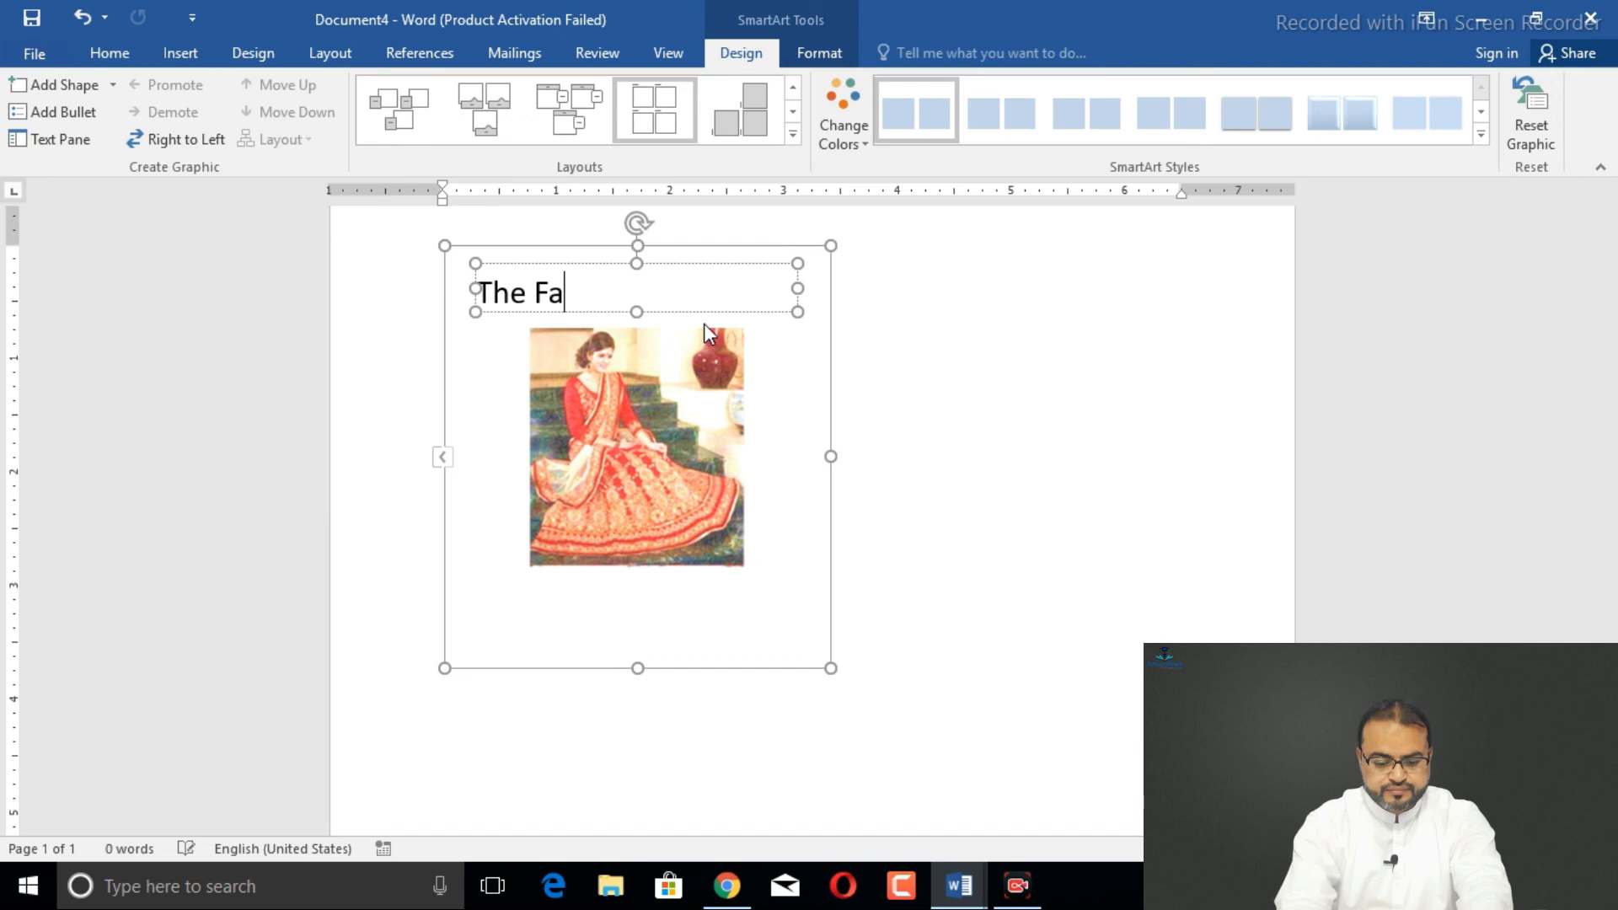
{"action": "type", "text": "hion"}
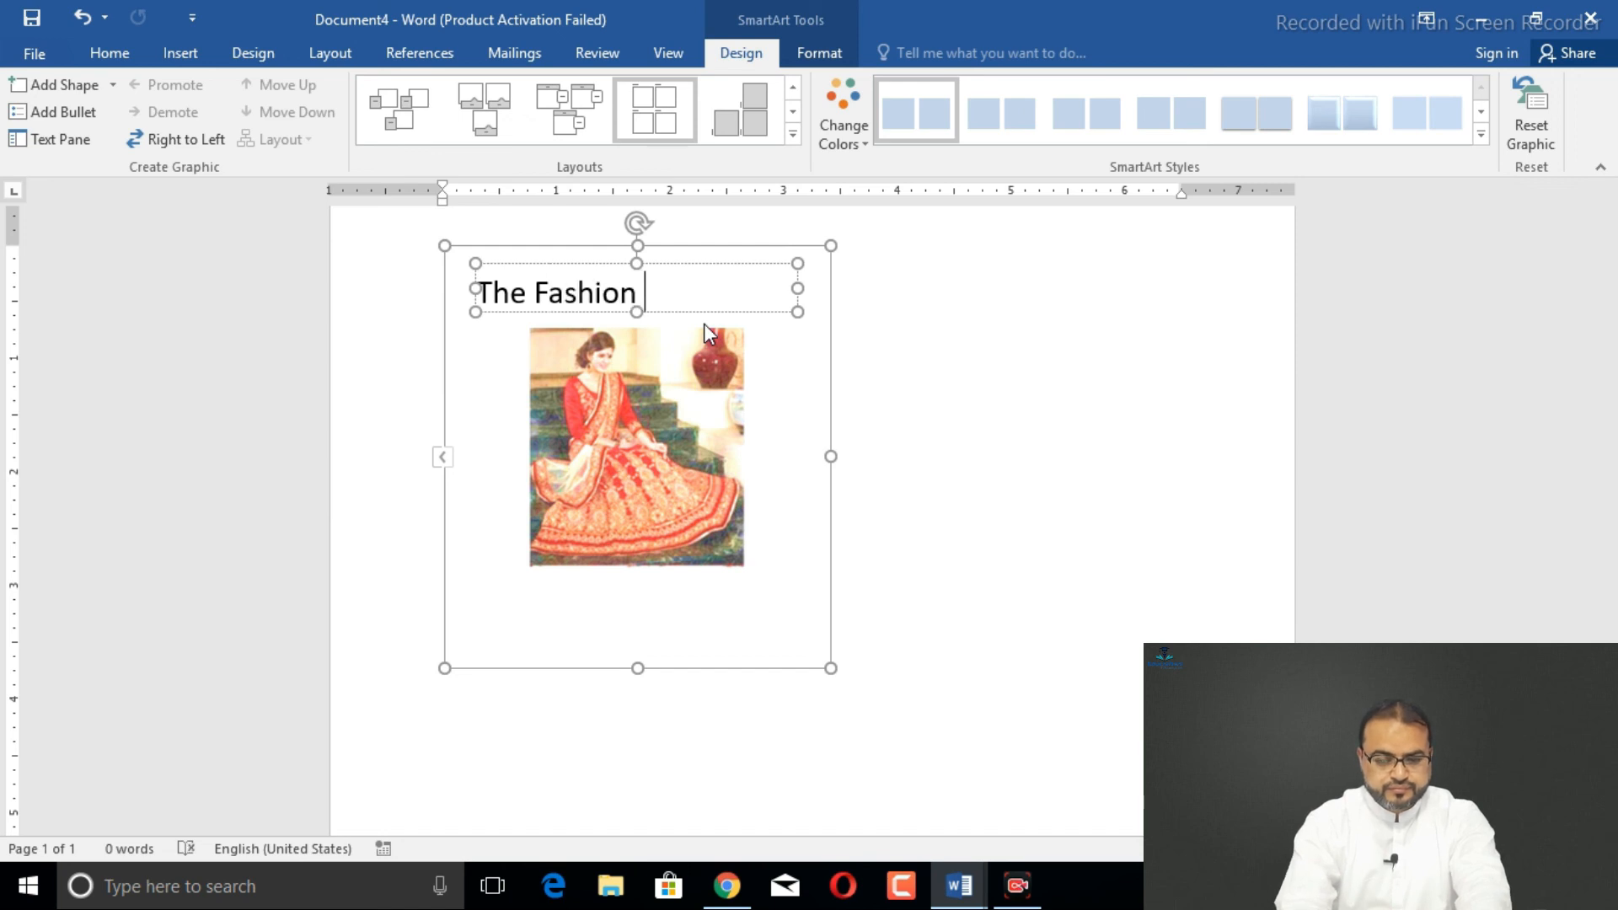
{"action": "type", "text": " Lady"}
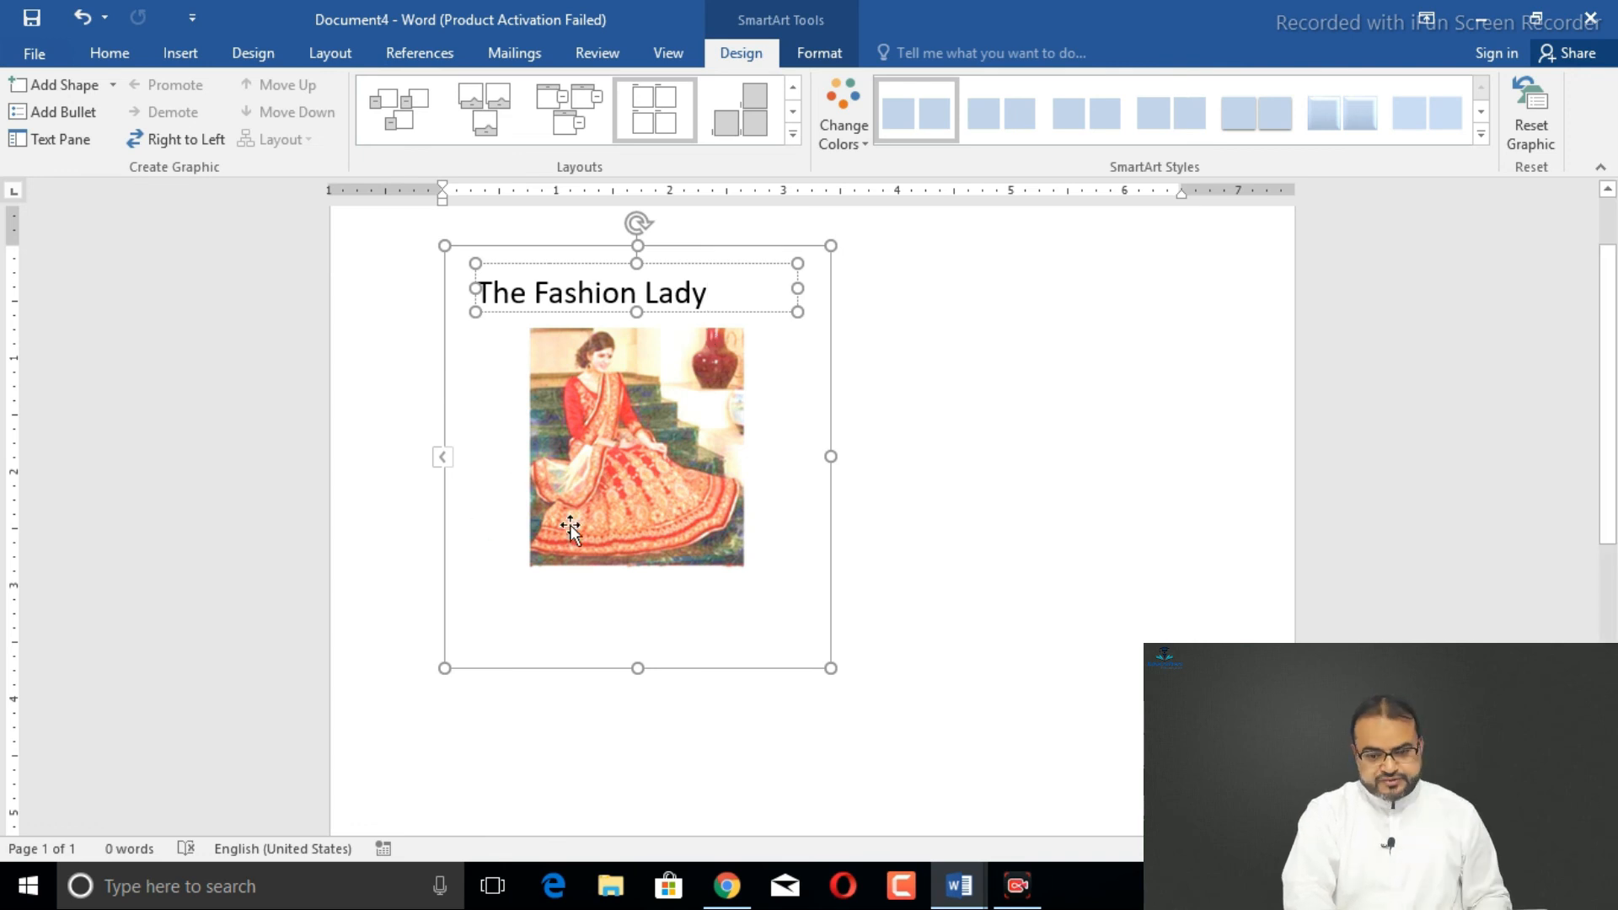
Centre the caption "The Fashion Lady" above the picture in the picture layout
{"action": "left_click", "coordinate": [670, 588]}
{"action": "left_click", "coordinate": [942, 506]}
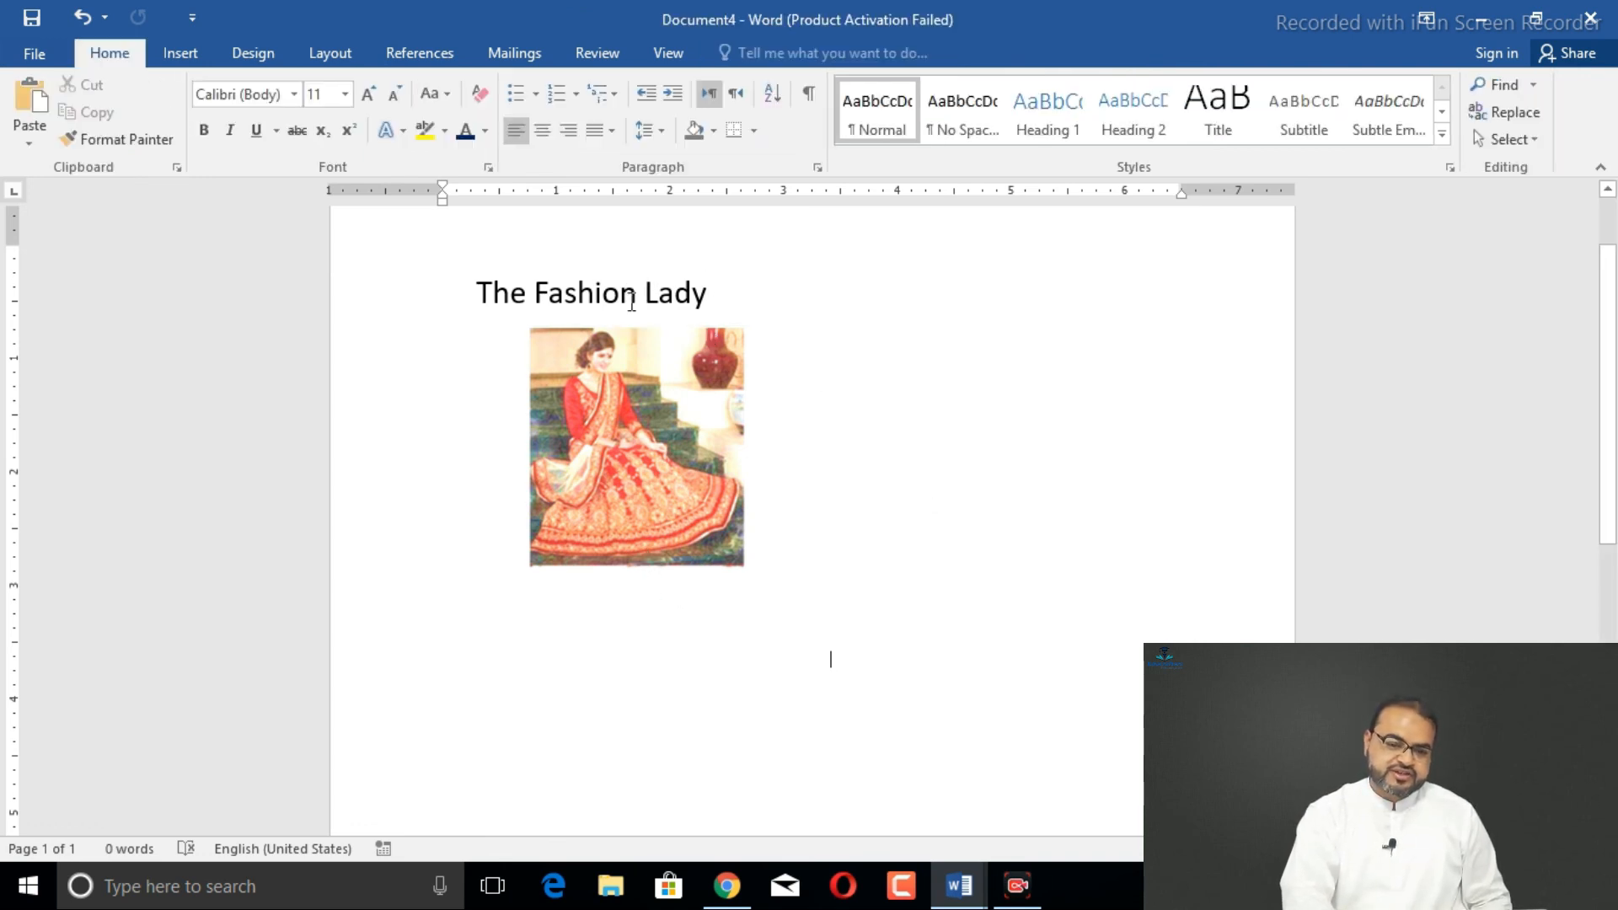
{"action": "left_click", "coordinate": [659, 305]}
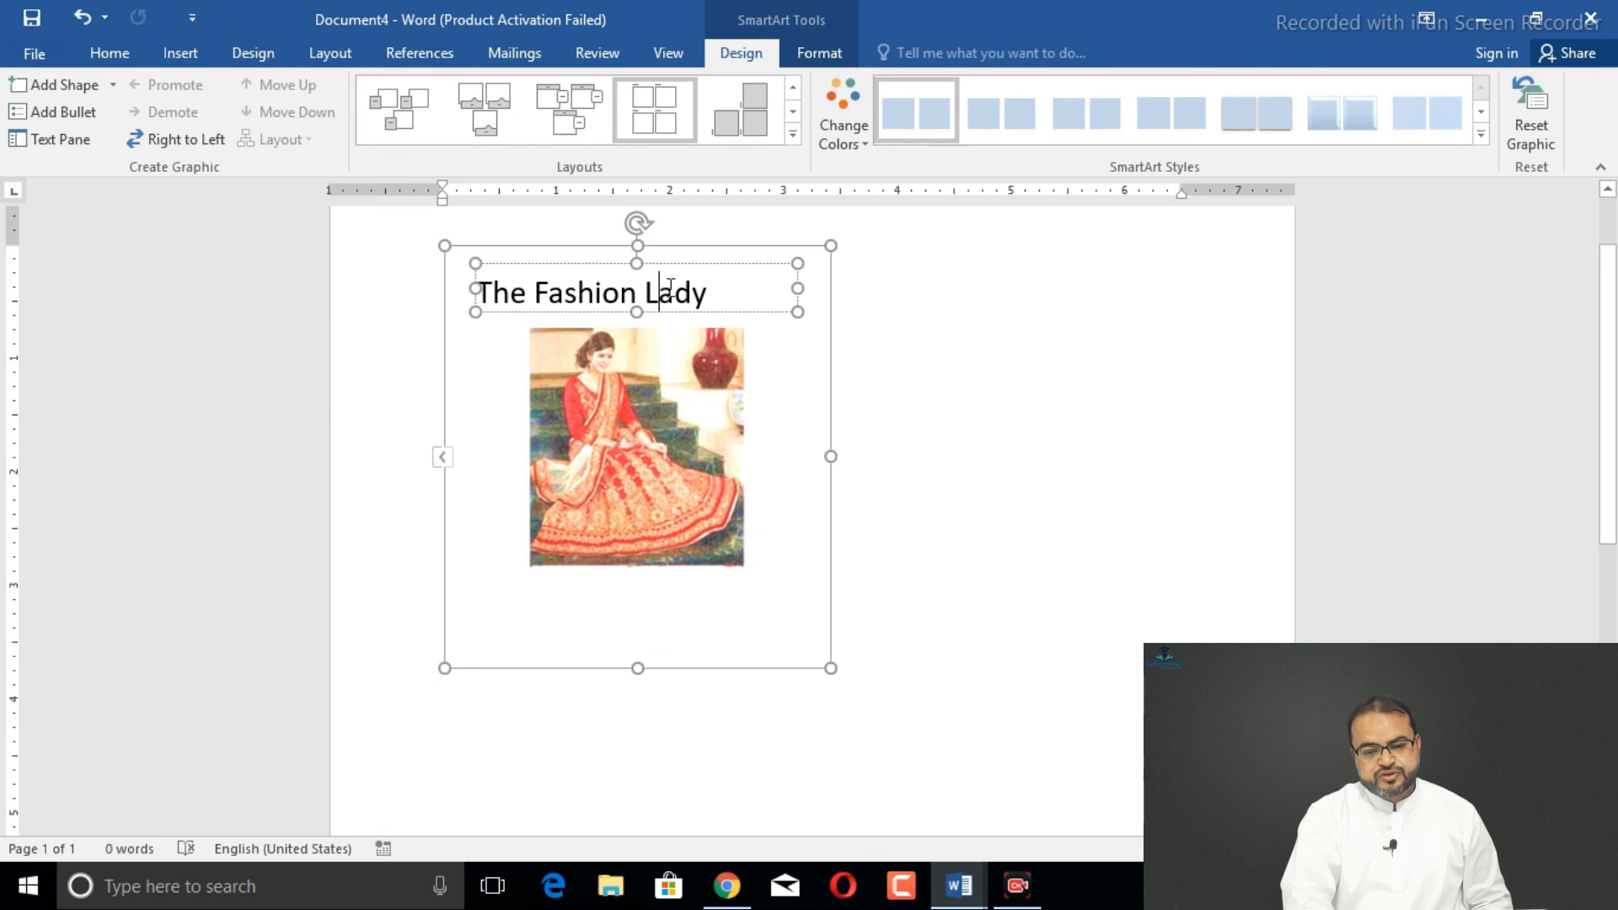
{"action": "left_click", "coordinate": [110, 53]}
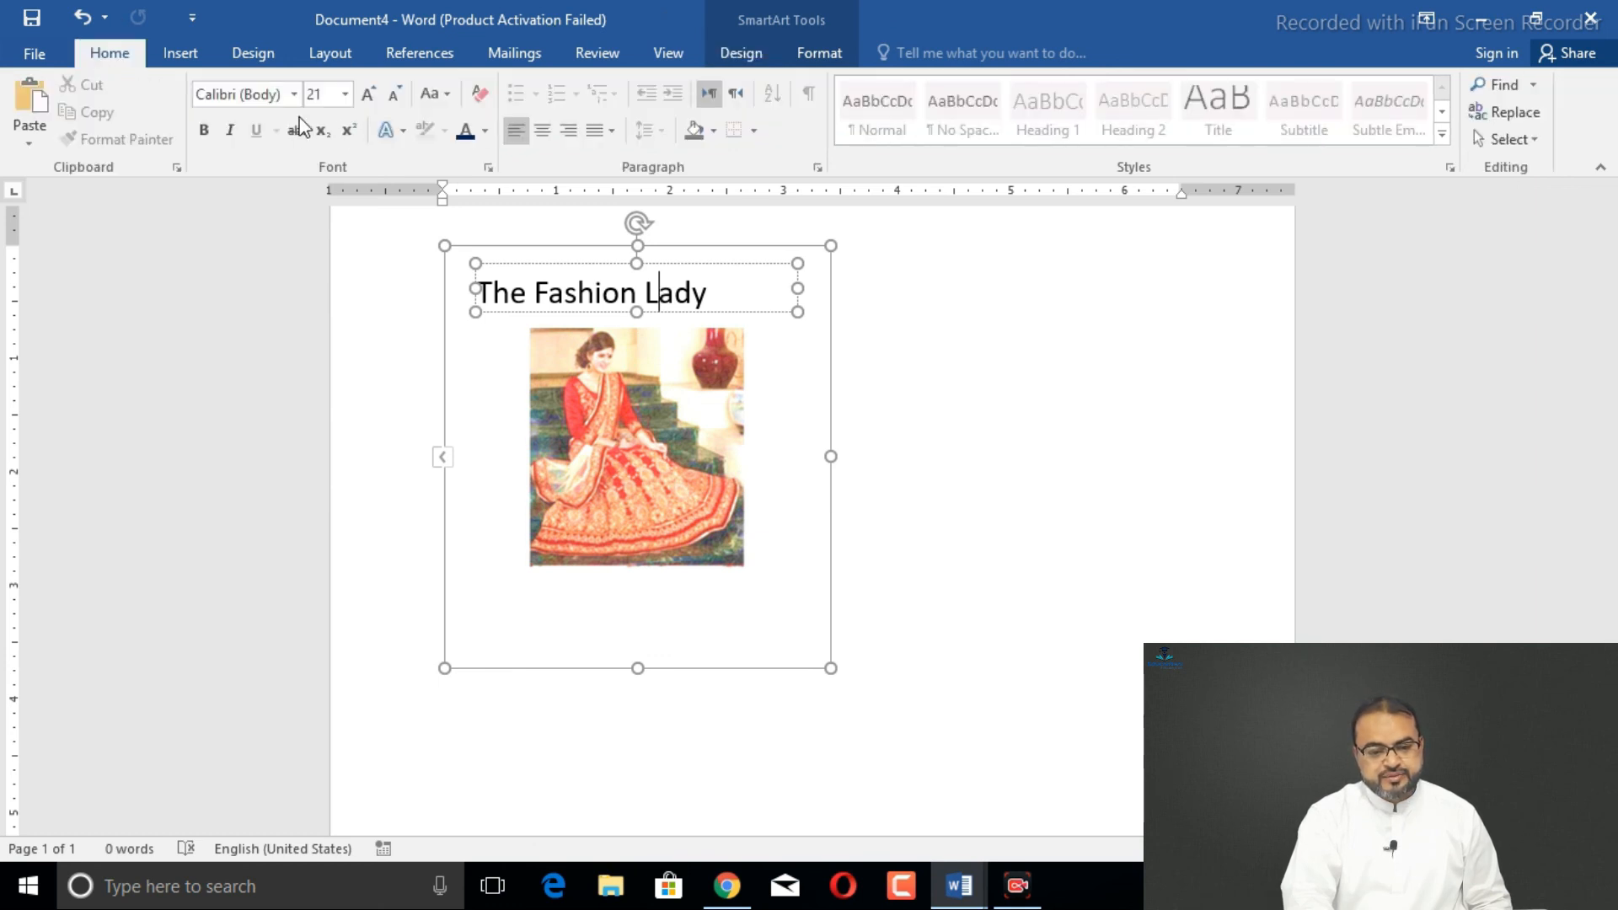
{"action": "left_click", "coordinate": [542, 130]}
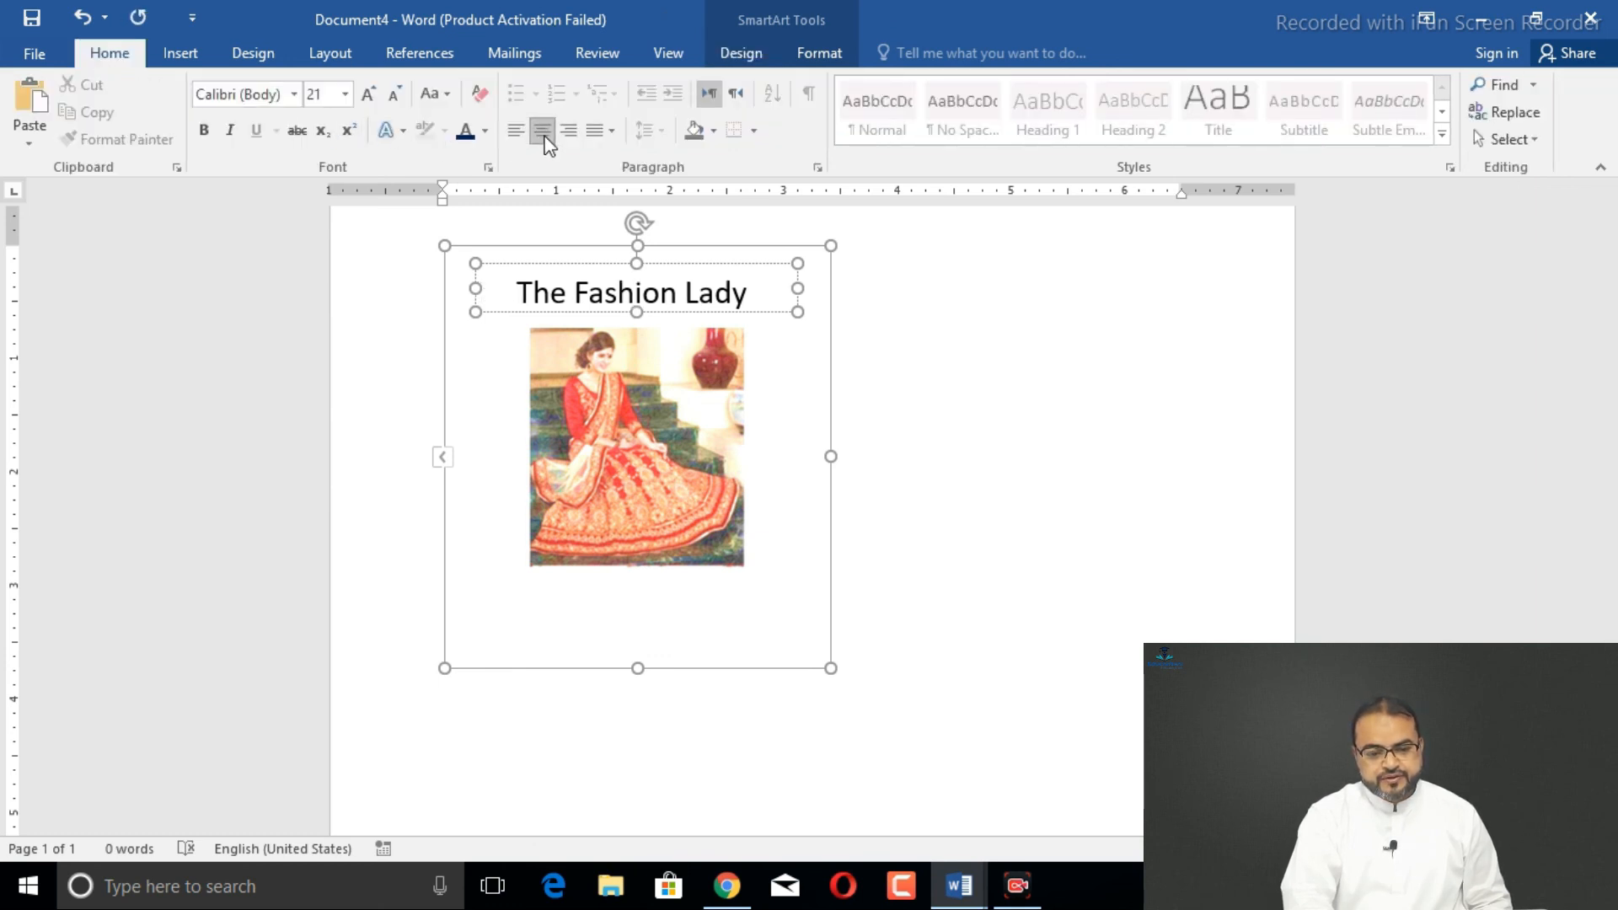
{"action": "left_click", "coordinate": [957, 458]}
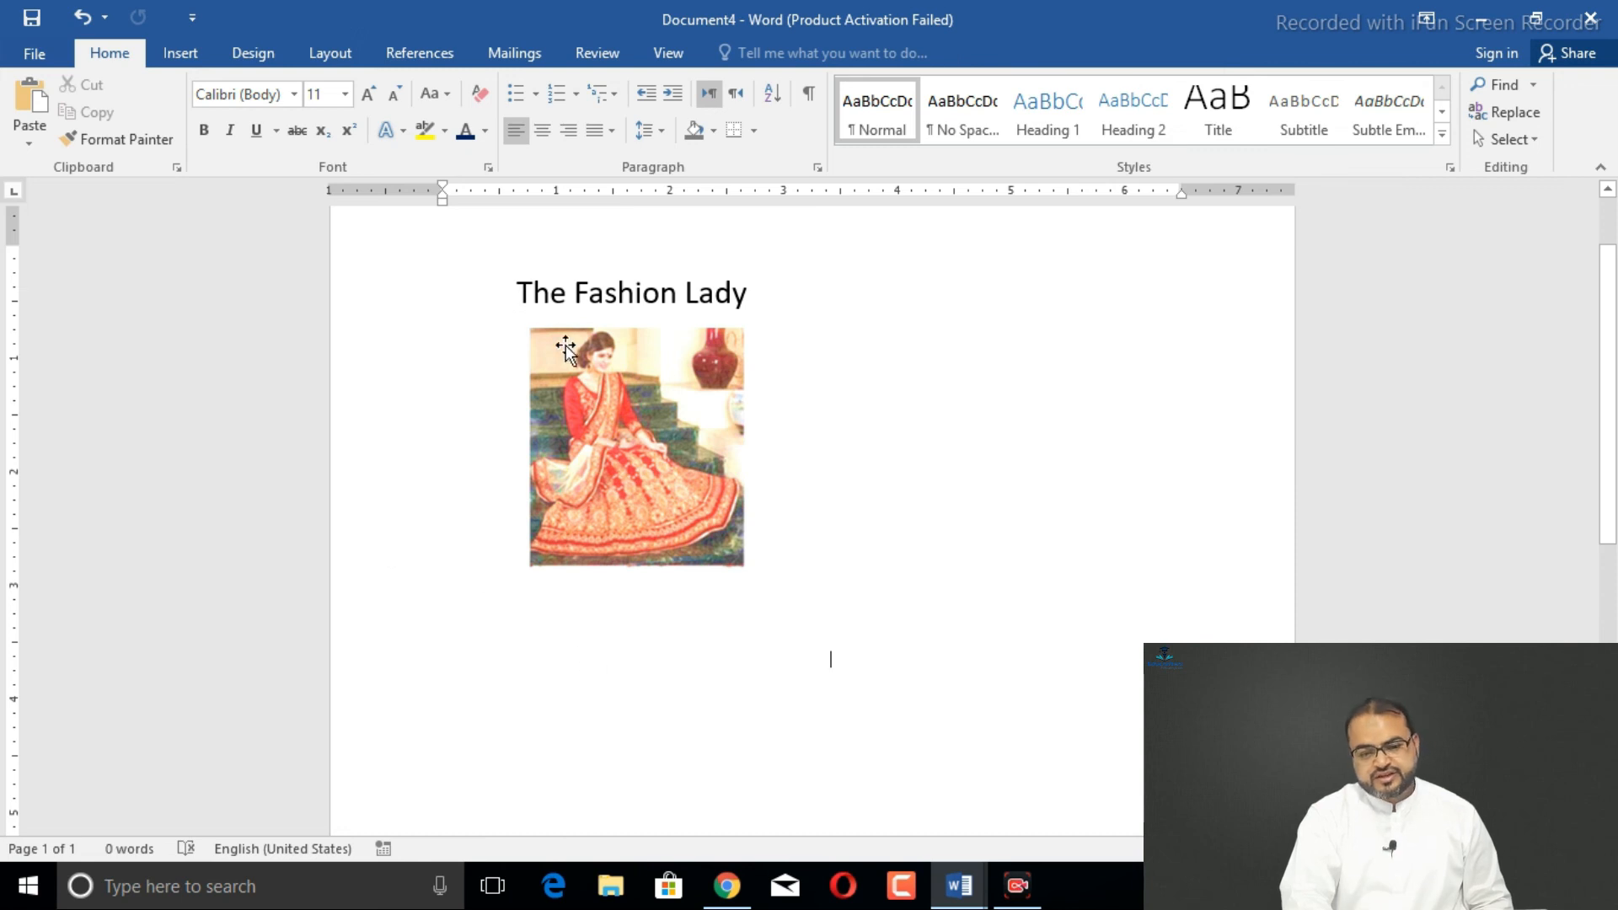
Undo the caption edits and the conversion to a picture layout, then select the soft-edged oval picture for further formatting
{"action": "left_click", "coordinate": [584, 382]}
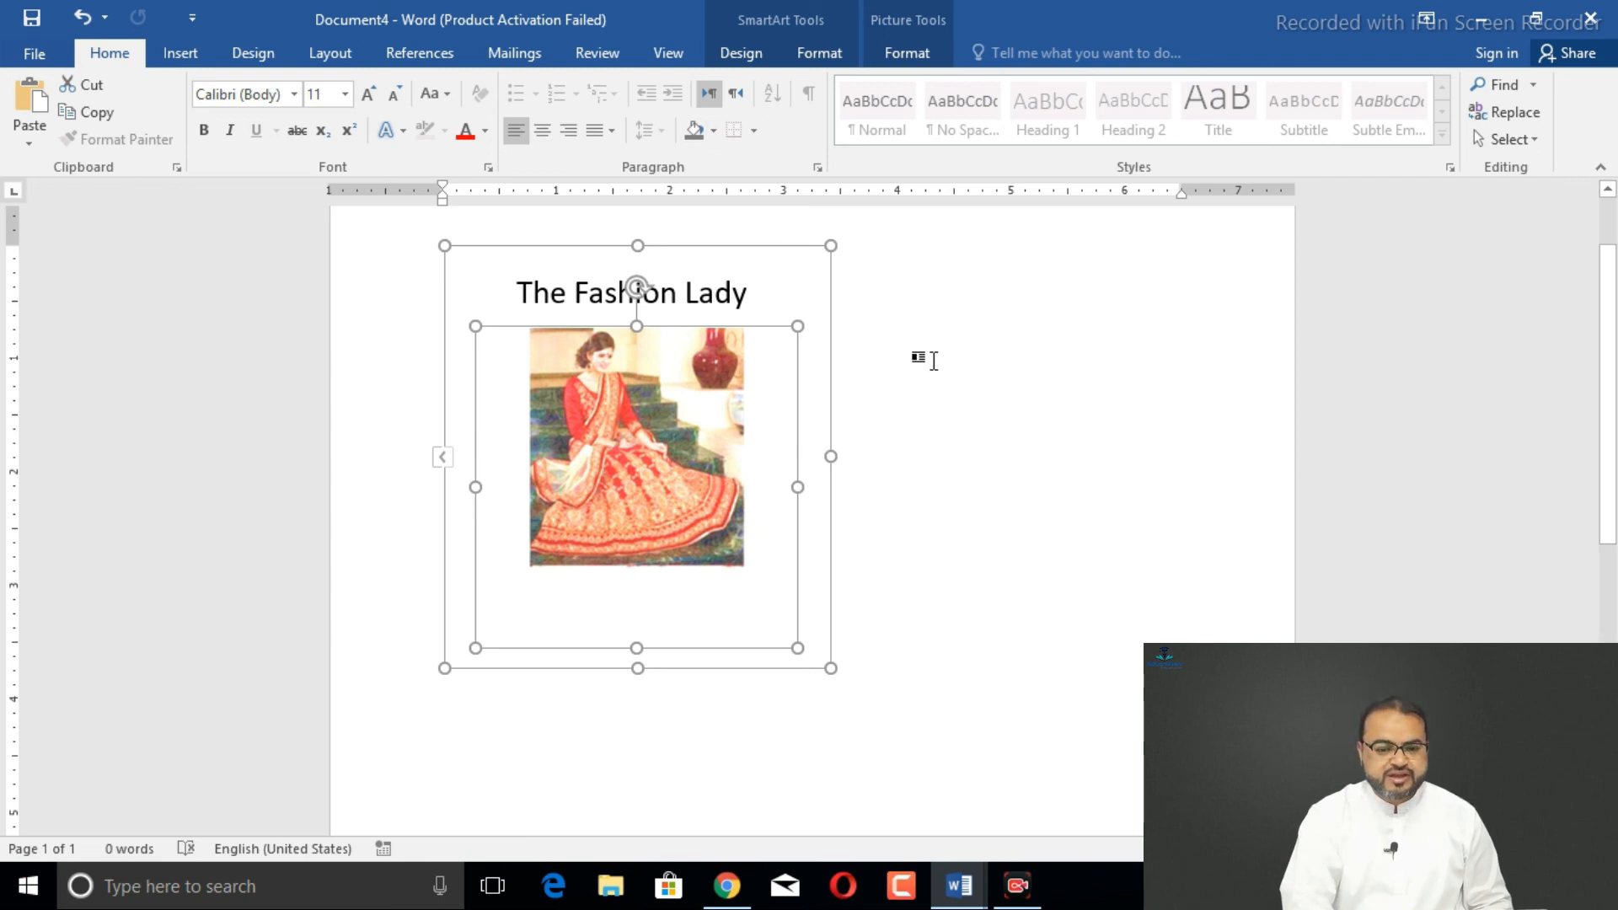
{"action": "left_click", "coordinate": [669, 444]}
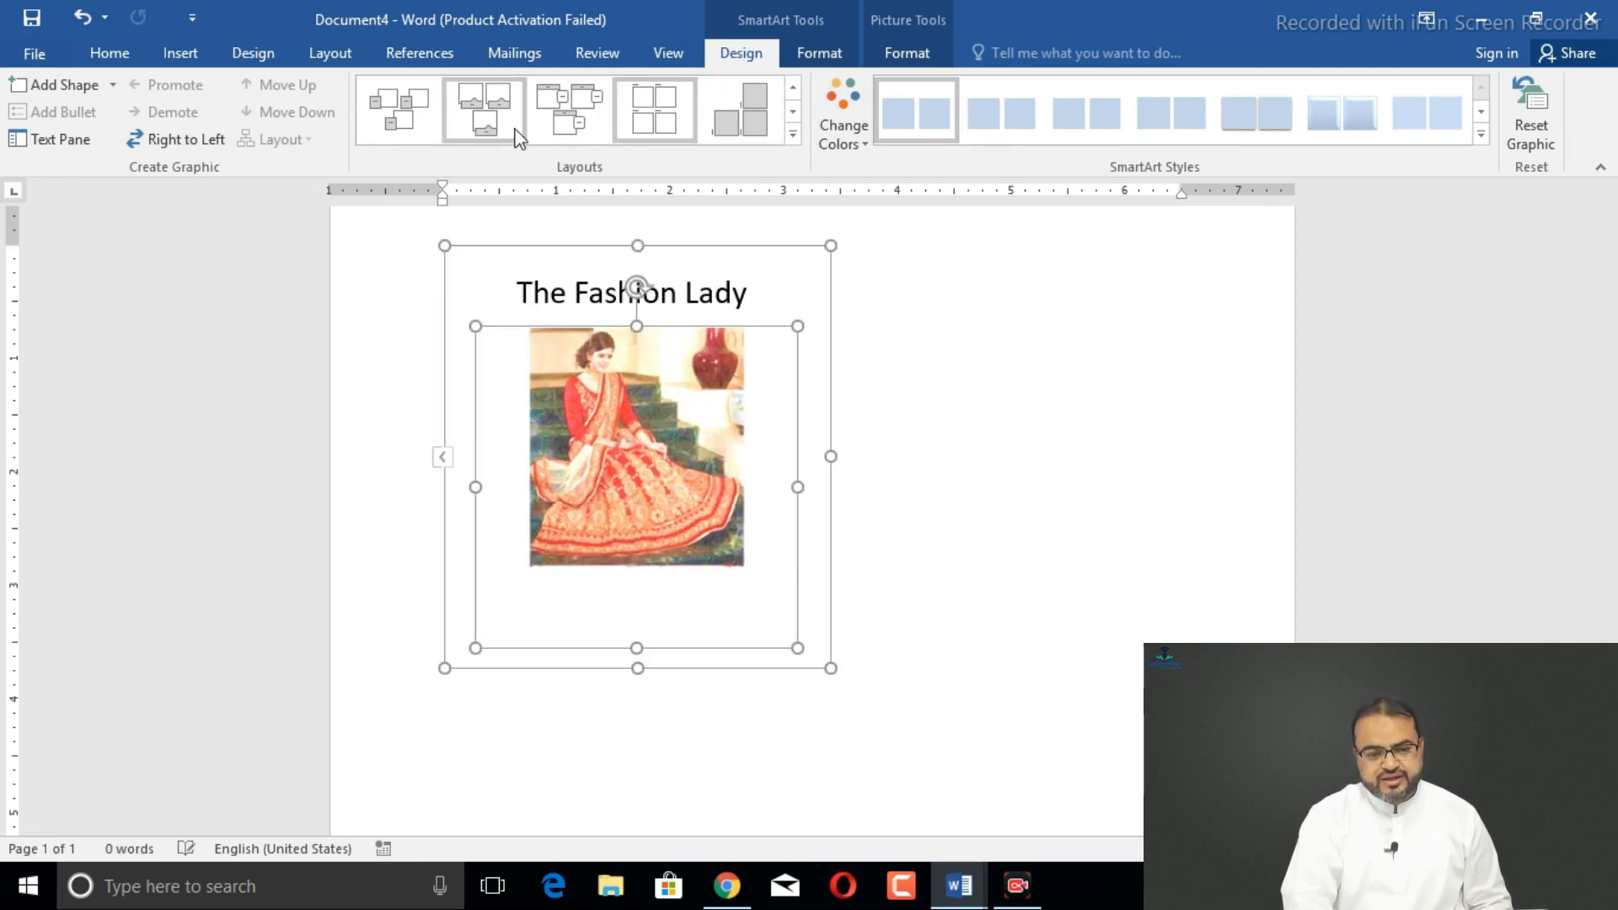
{"action": "key", "text": "ctrl+z"}
{"action": "key", "text": "ctrl+z"}
{"action": "key", "text": "ctrl+z"}
{"action": "key", "text": "ctrl+z"}
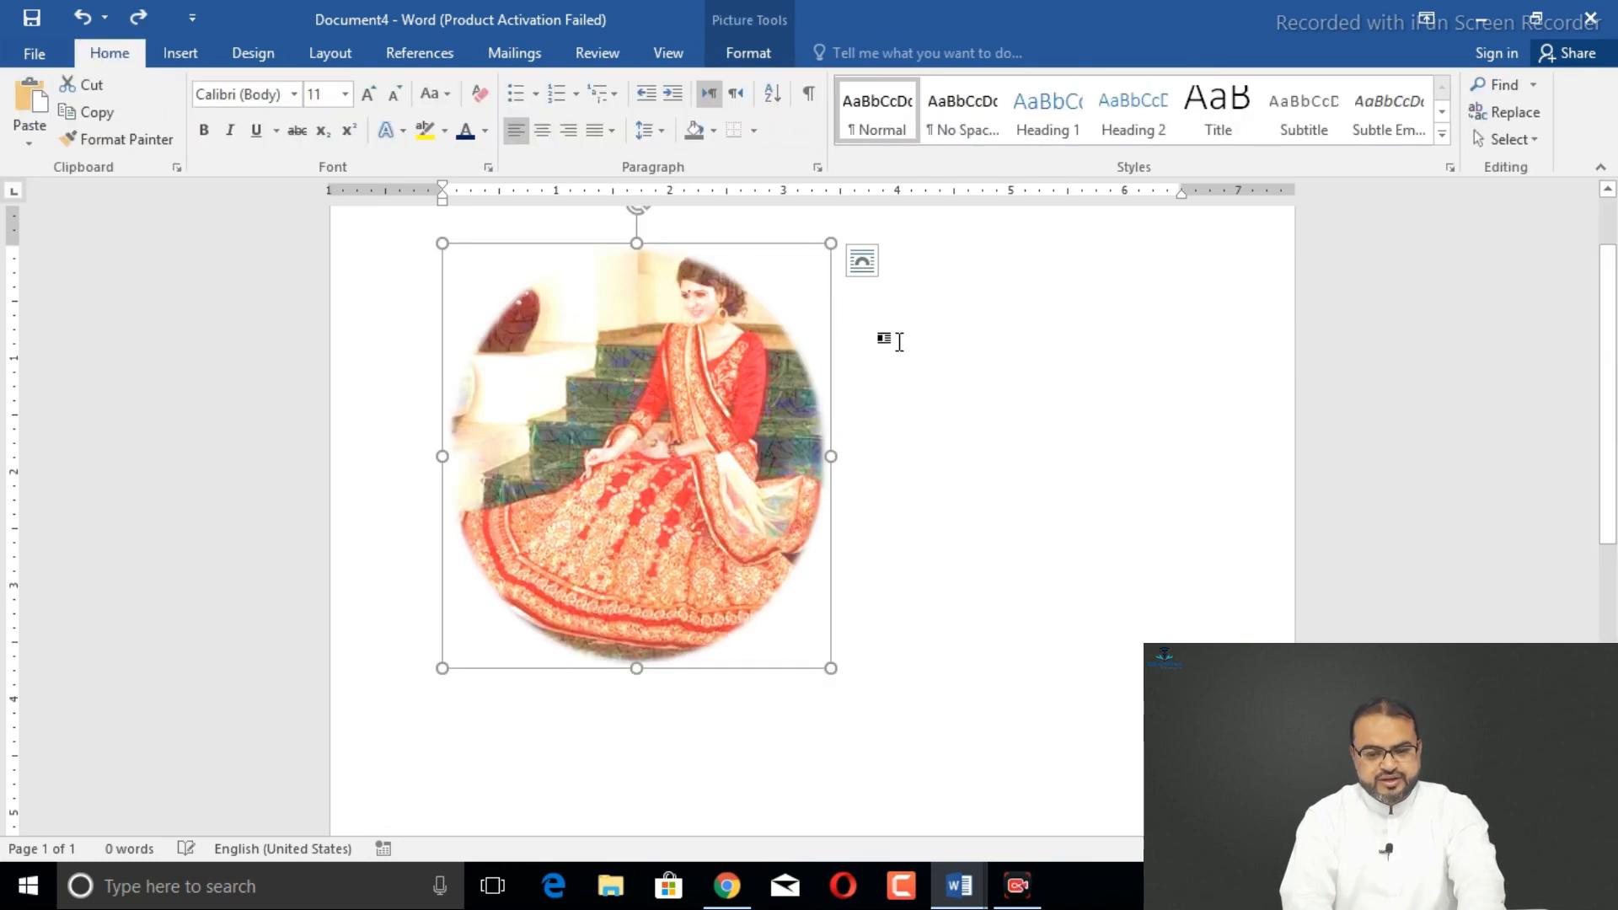
{"action": "double_click", "coordinate": [624, 487]}
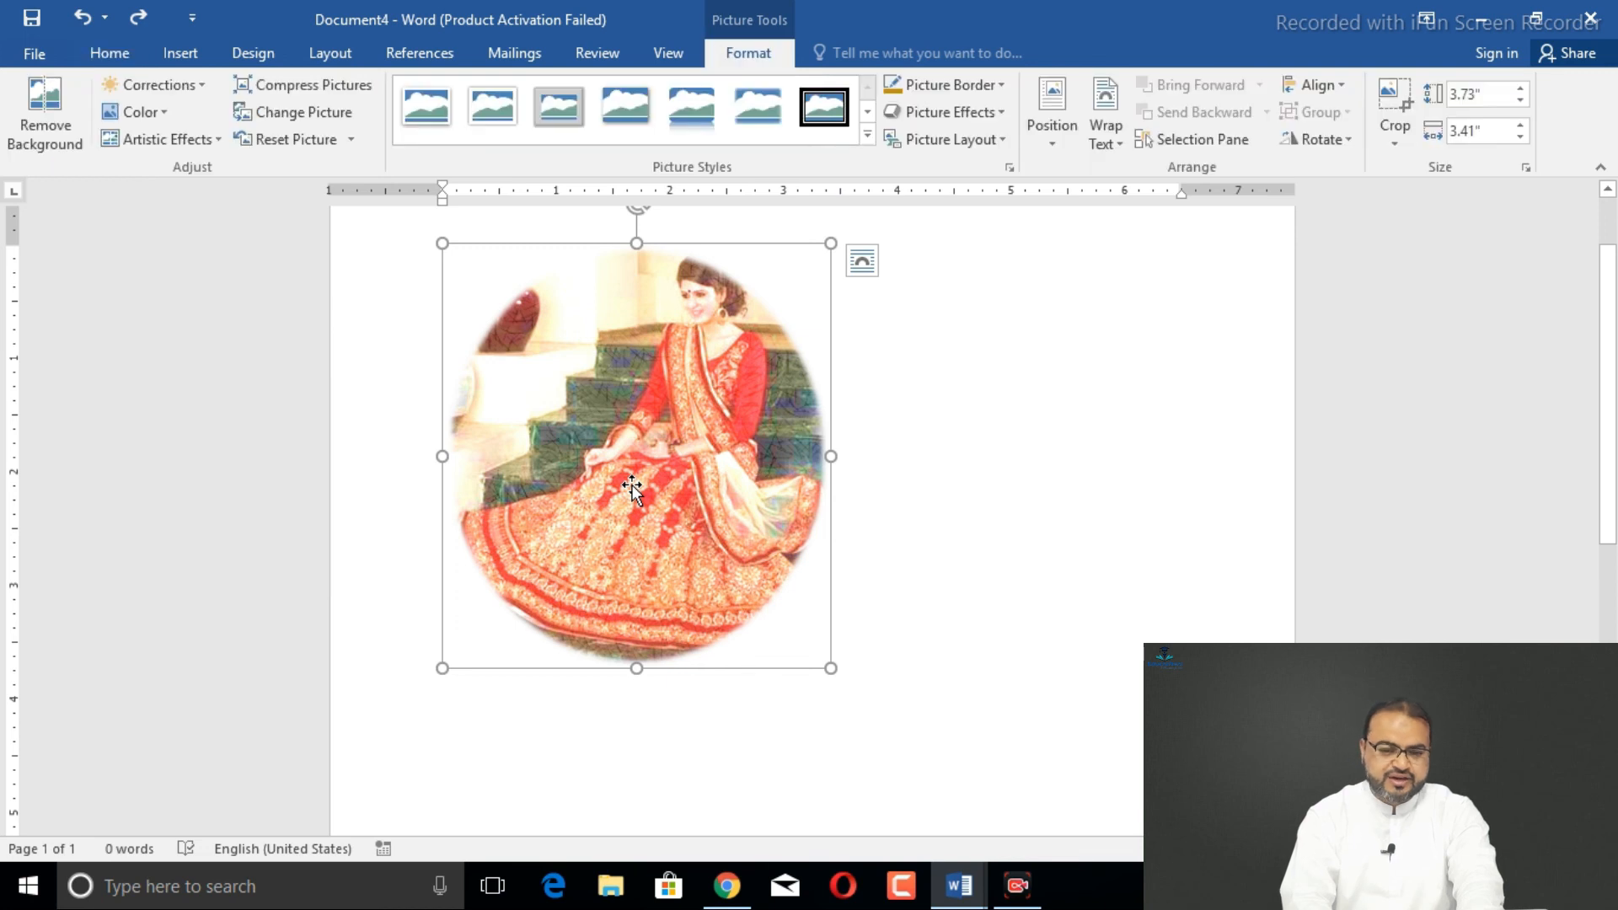